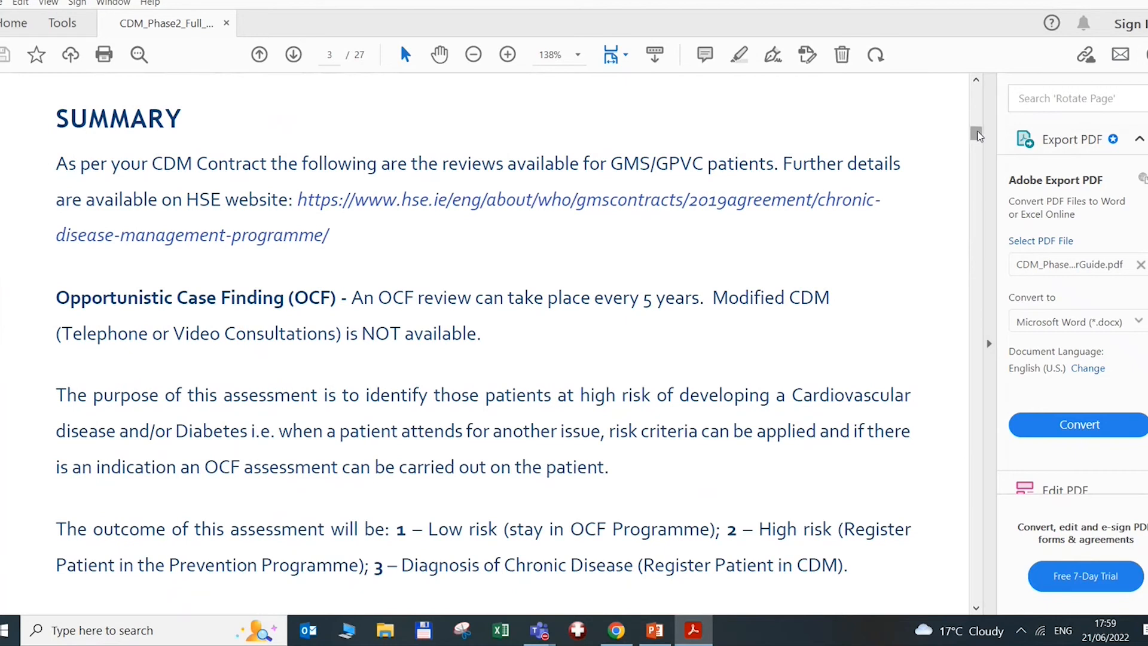
Scroll the CDM Phase 2 guide to its SUMMARY section, then return to the CDM presentation
mouse_move(976, 132)
left_mouse_down()
mouse_move(978, 156)
mouse_move(976, 132)
left_mouse_up()
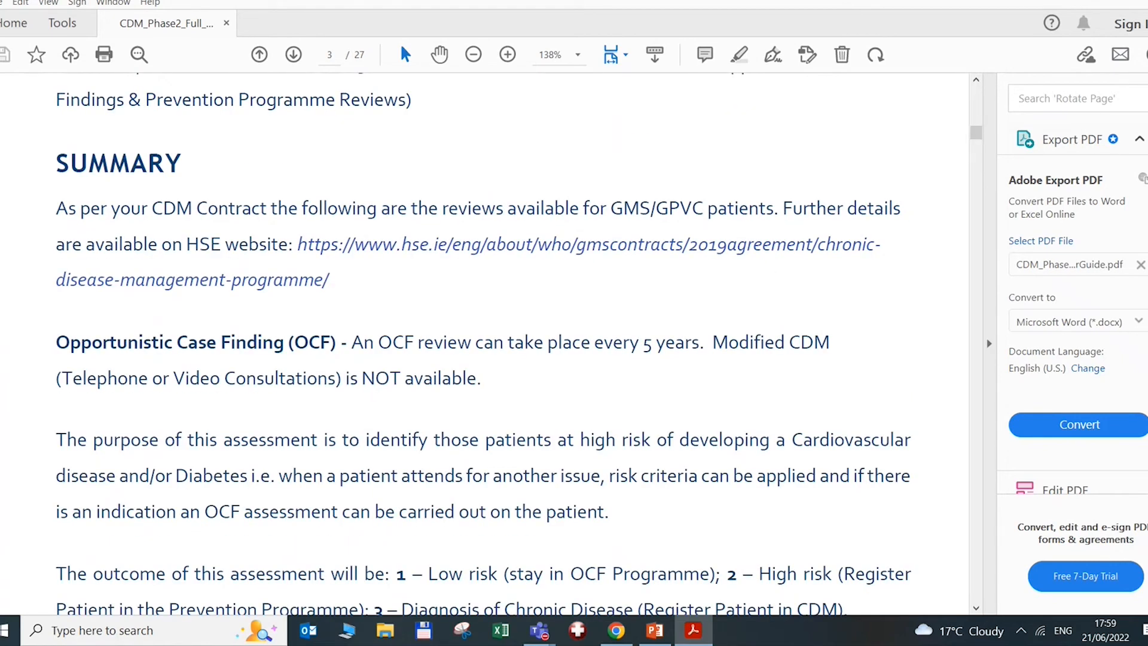
left_click(654, 631)
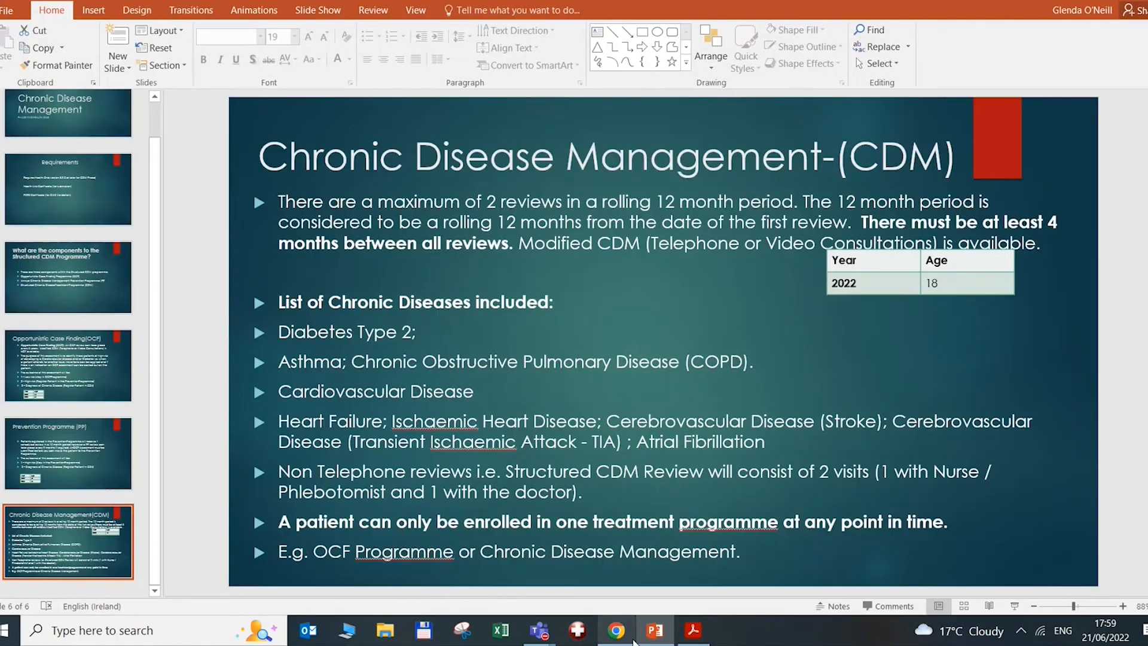
Bring the HEALTH one remote session forward from the Chrome taskbar preview
mouse_move(654, 629)
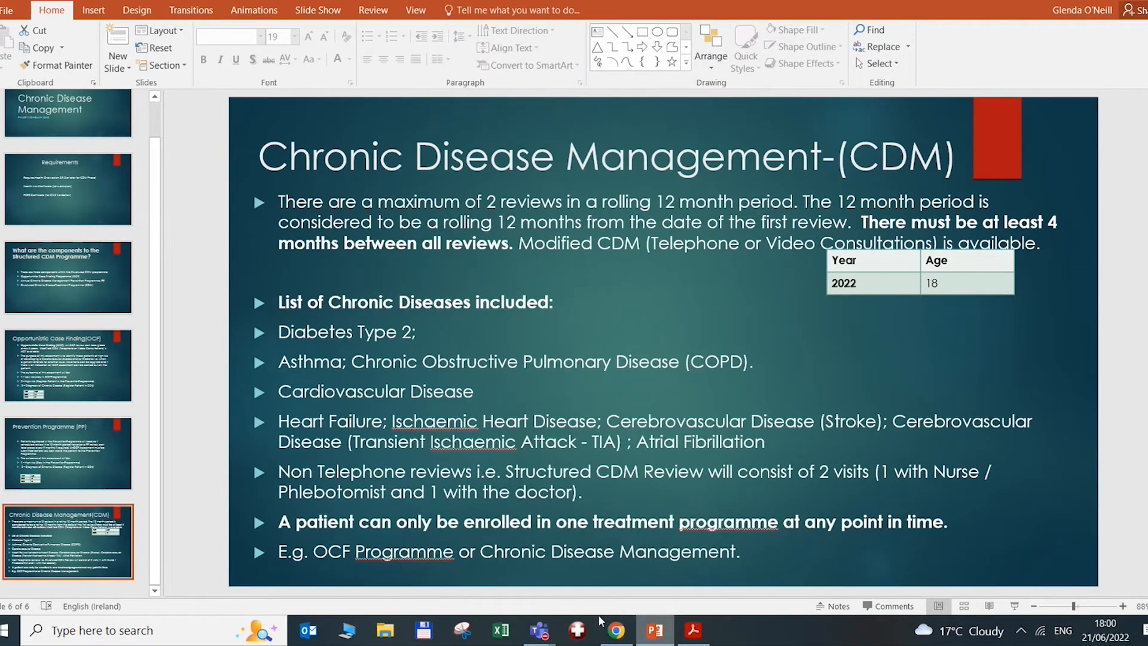
mouse_move(617, 628)
left_click(543, 578)
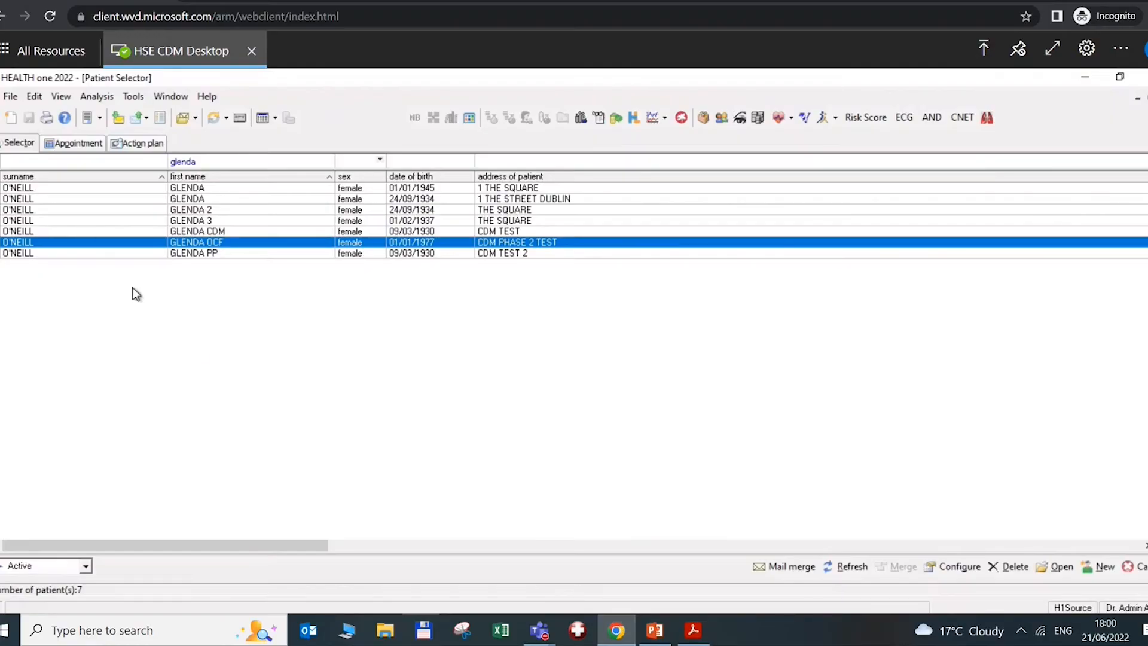
Open the OCF test patient's record and add a new consultation transaction
double_click(201, 246)
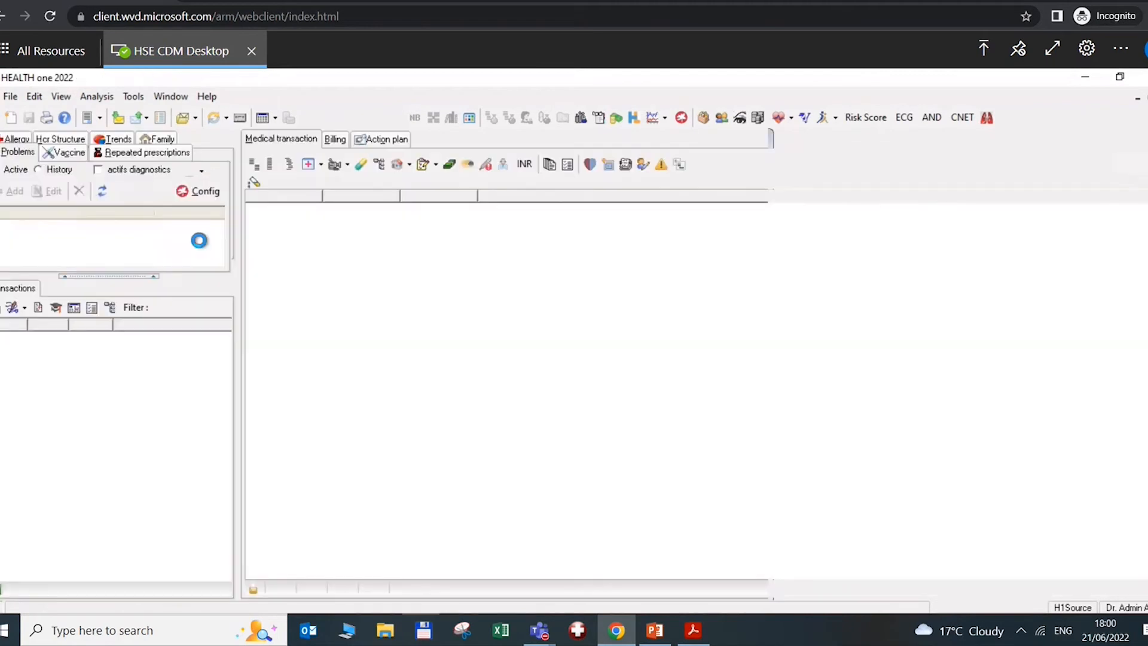
left_click(12, 321)
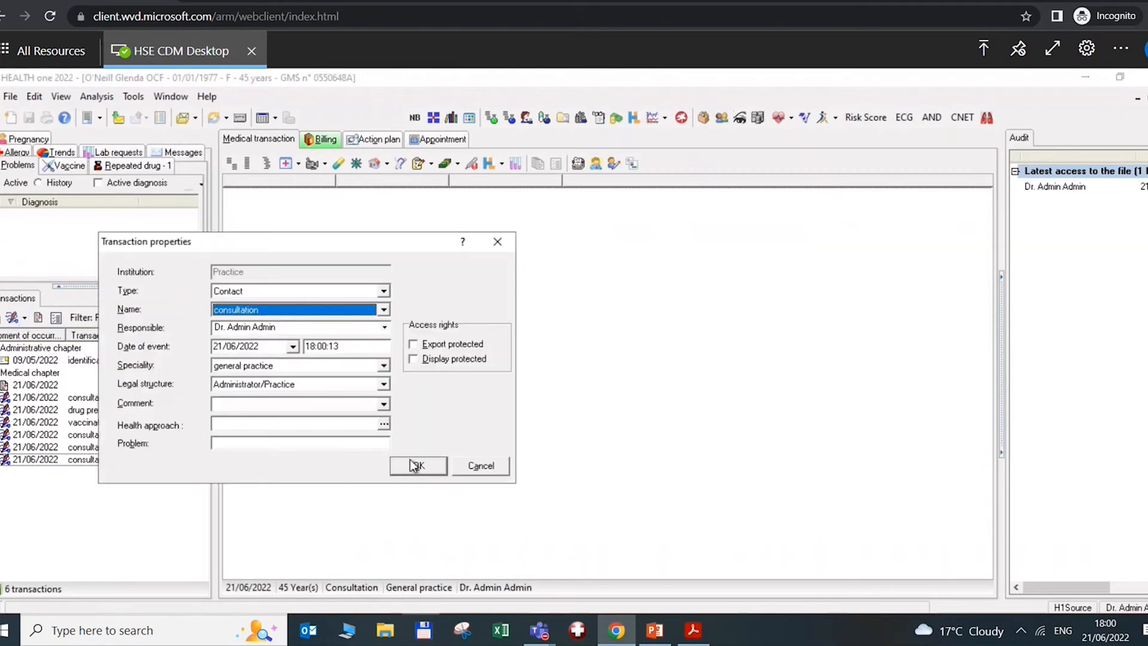
left_click(409, 462)
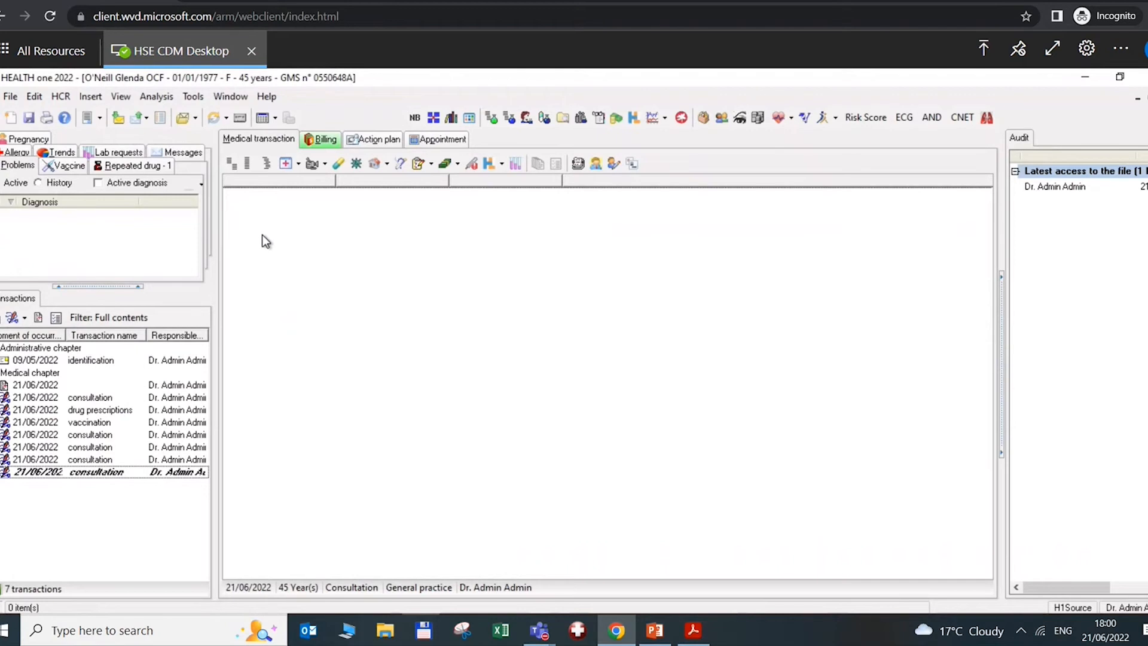
Insert the Chronic Disease Management form, found by searching 'cdm'
left_click(286, 164)
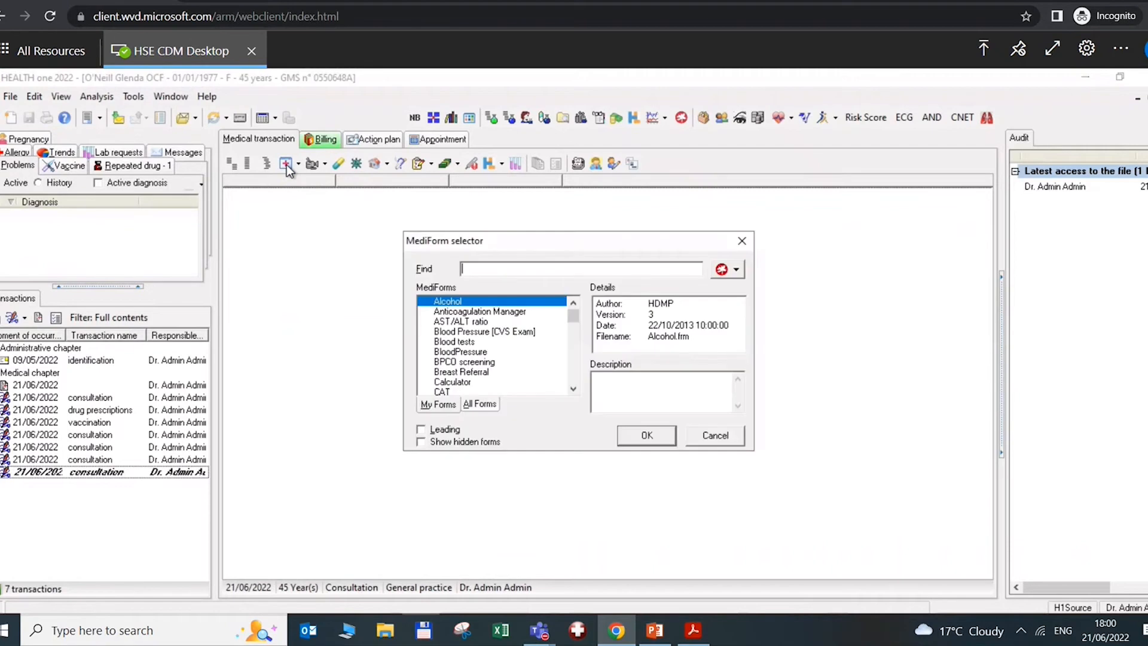
type("cdm")
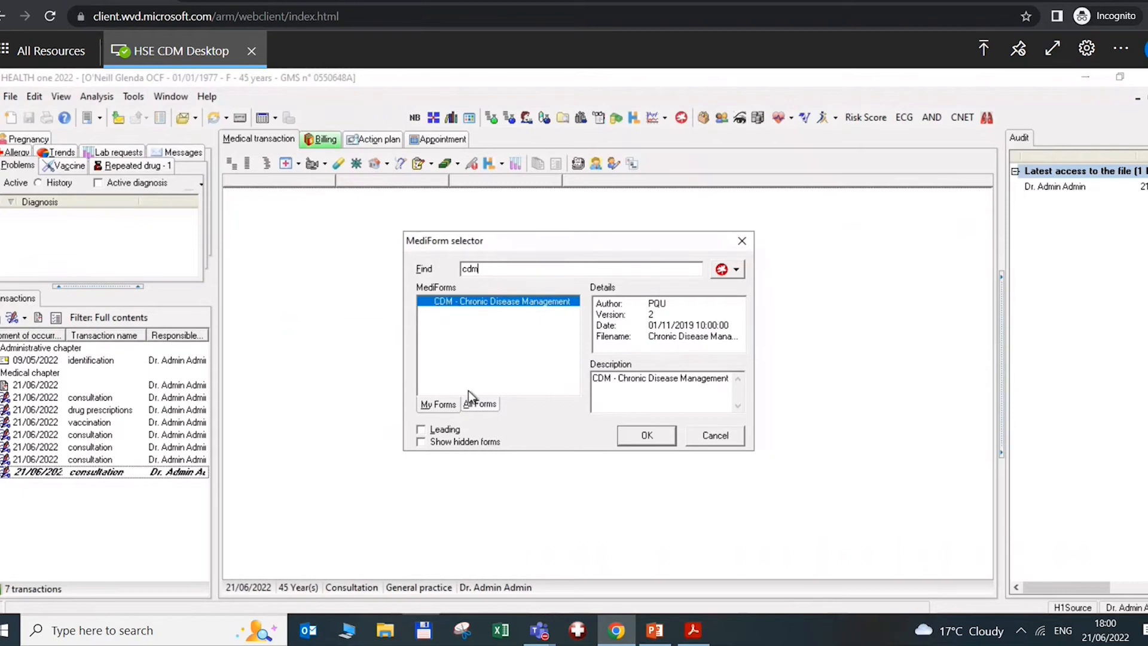
left_click(480, 406)
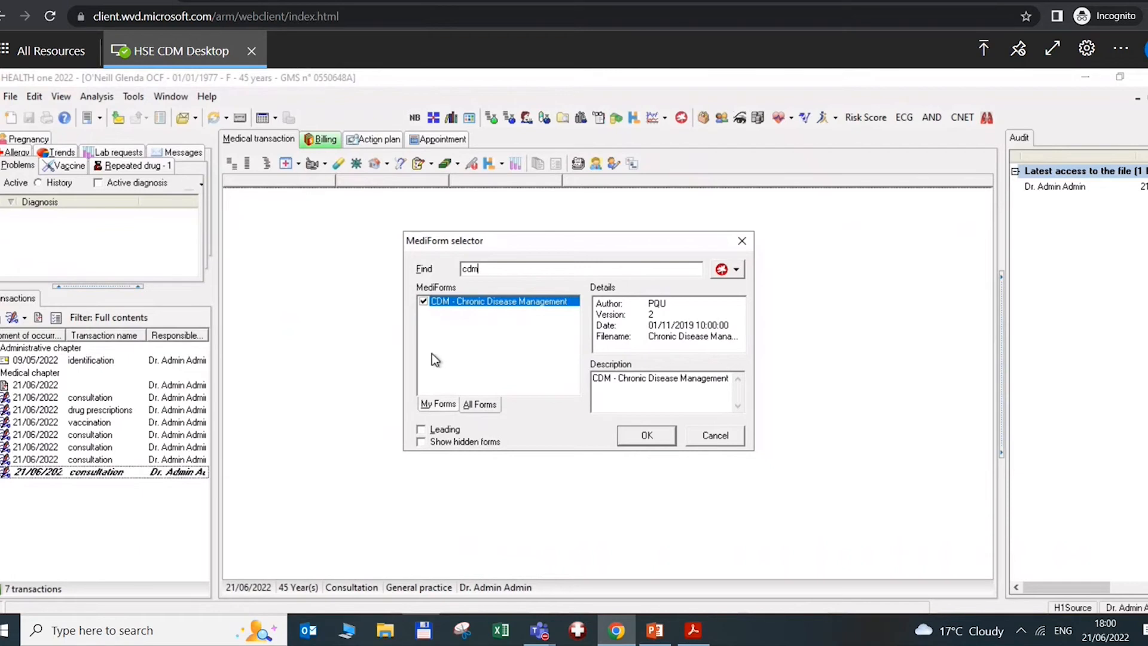
left_click(435, 404)
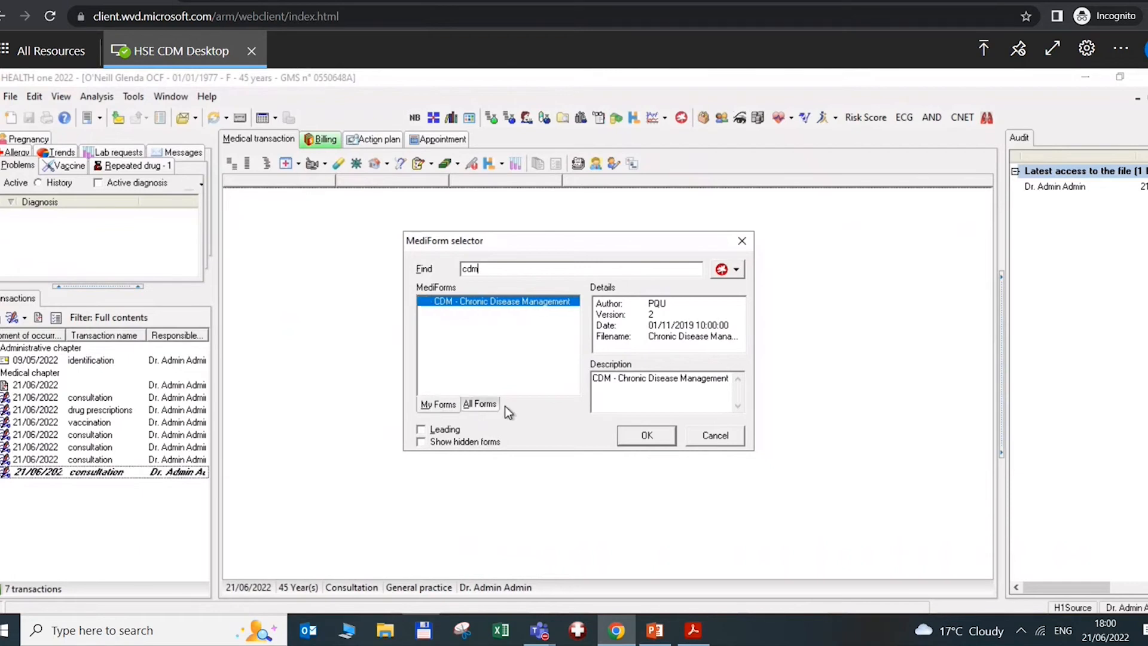
left_click(655, 430)
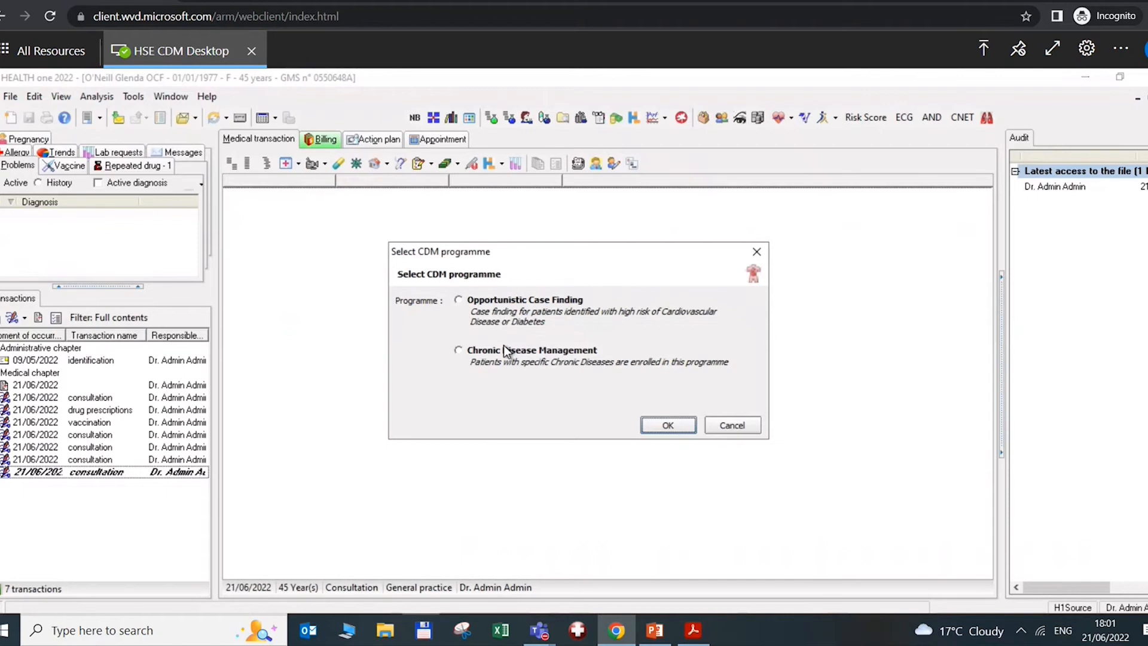
Try Opportunistic Case Finding, cancel after the under-65 age warning, and view identification details
left_click(459, 301)
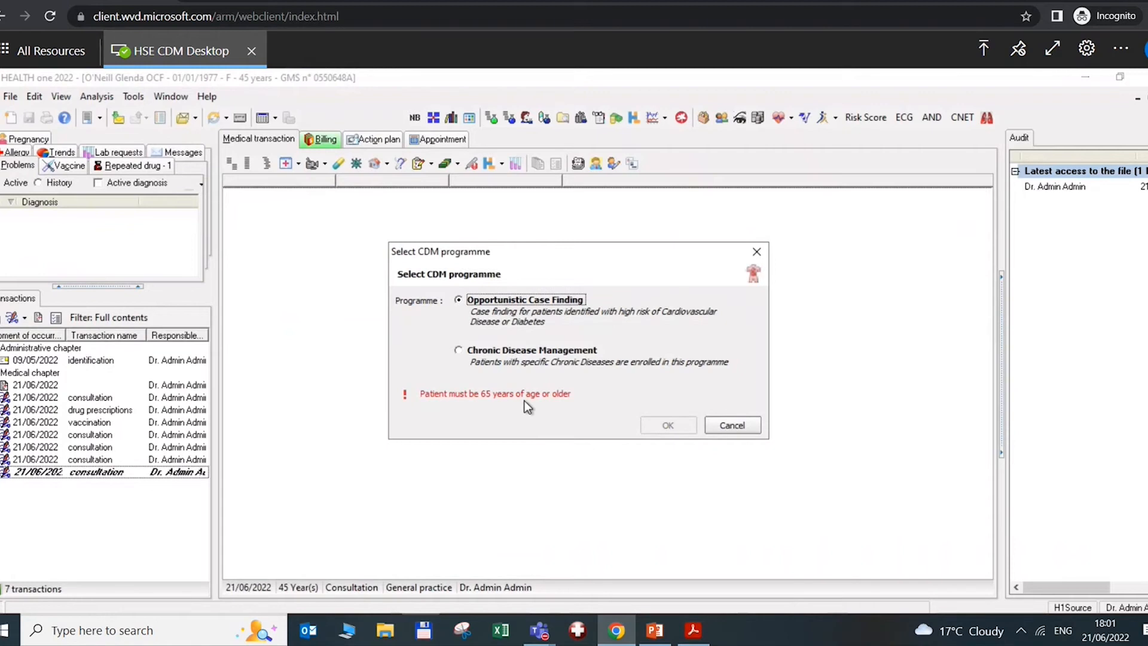
left_click(736, 427)
left_click(93, 361)
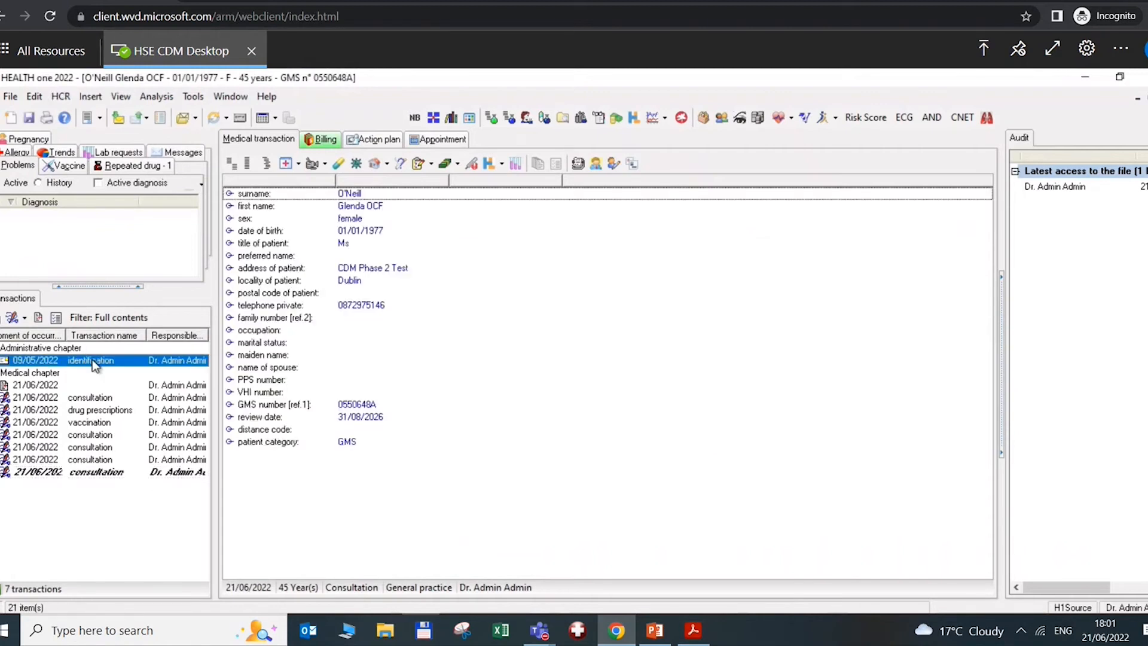
left_click(362, 236)
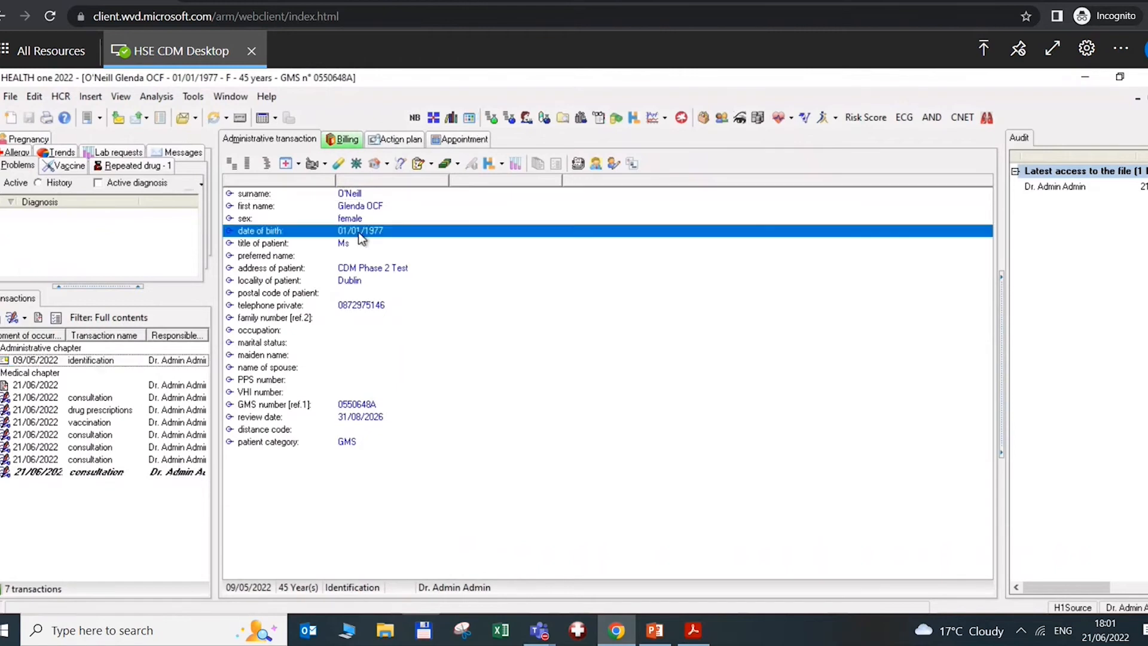
double_click(456, 235)
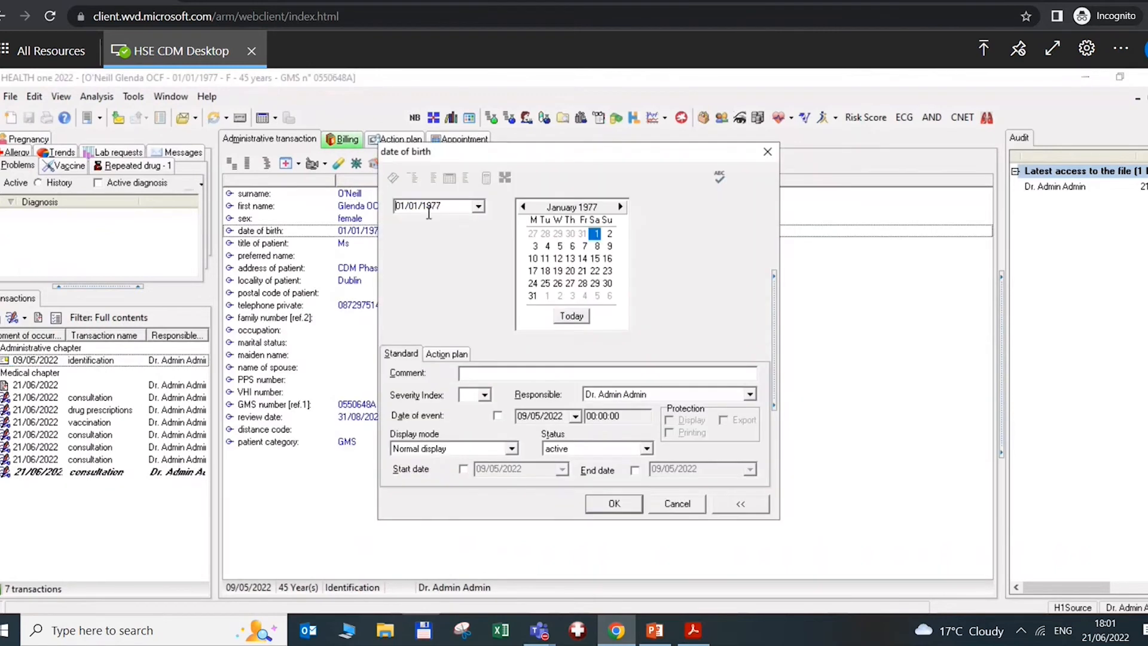
key("BackSpace")
key("BackSpace")
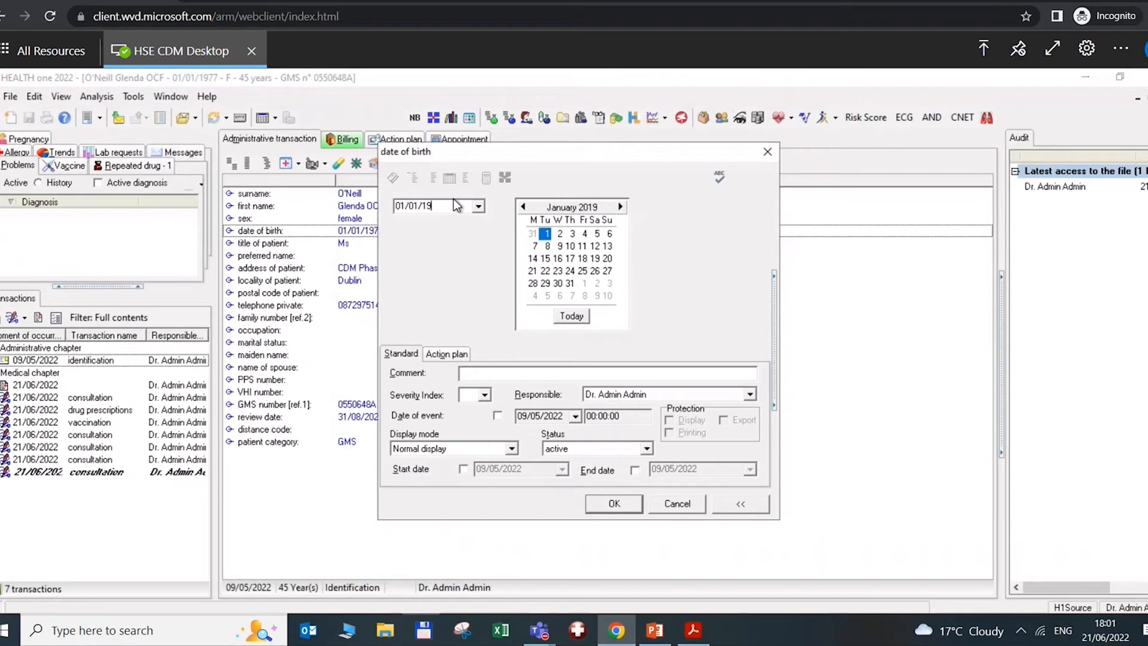
type("35")
left_click(612, 506)
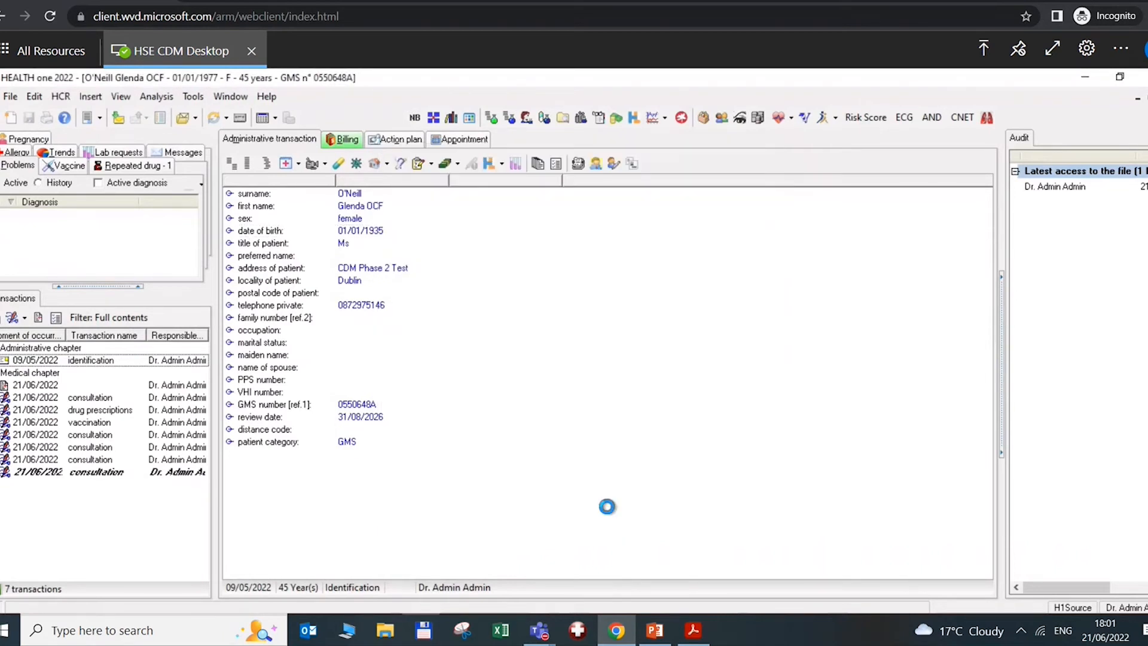
left_click(91, 477)
left_click(287, 163)
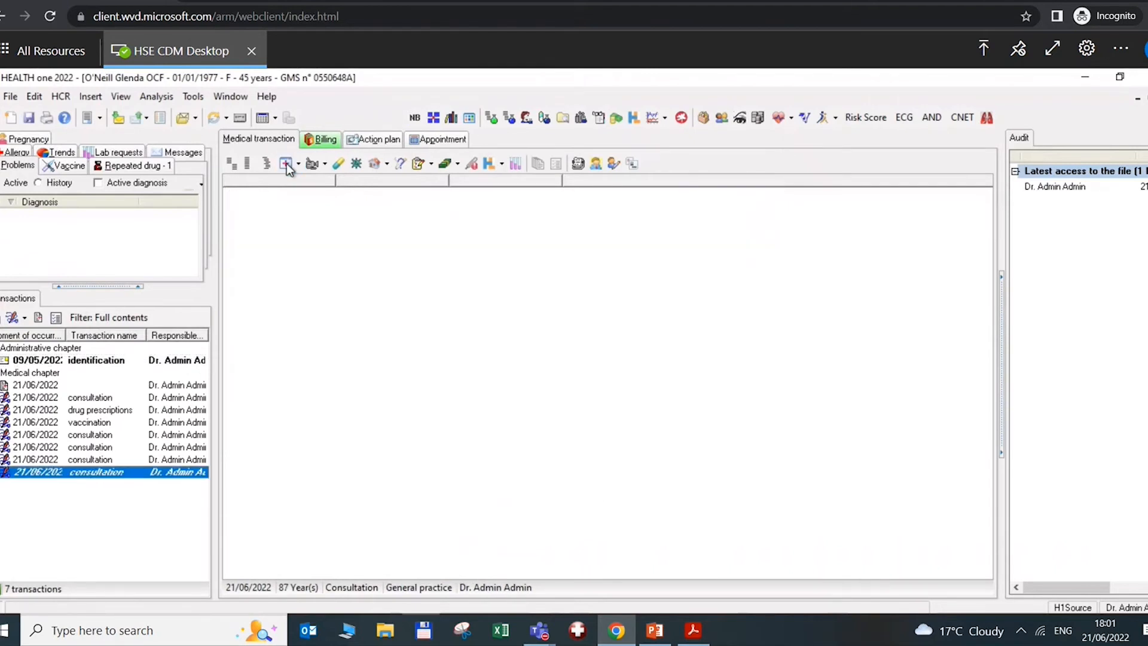
Insert the 'cdm' Chronic Disease Management form with the Opportunistic Case Finding programme
type("cdm")
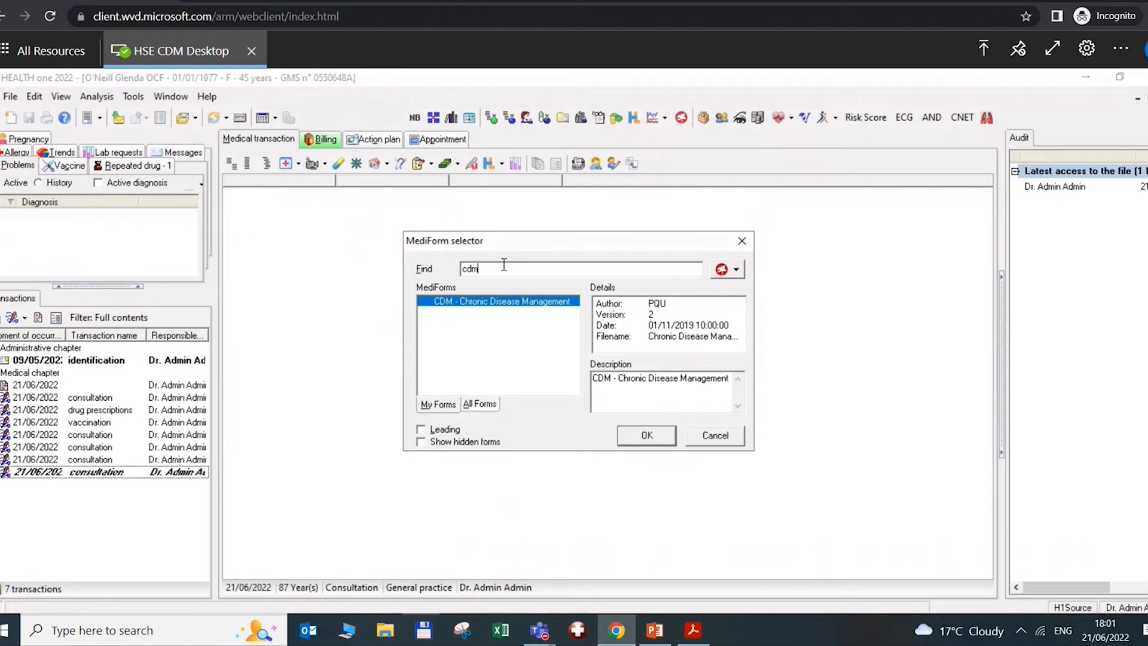
left_click(645, 436)
left_click(467, 303)
left_click(662, 423)
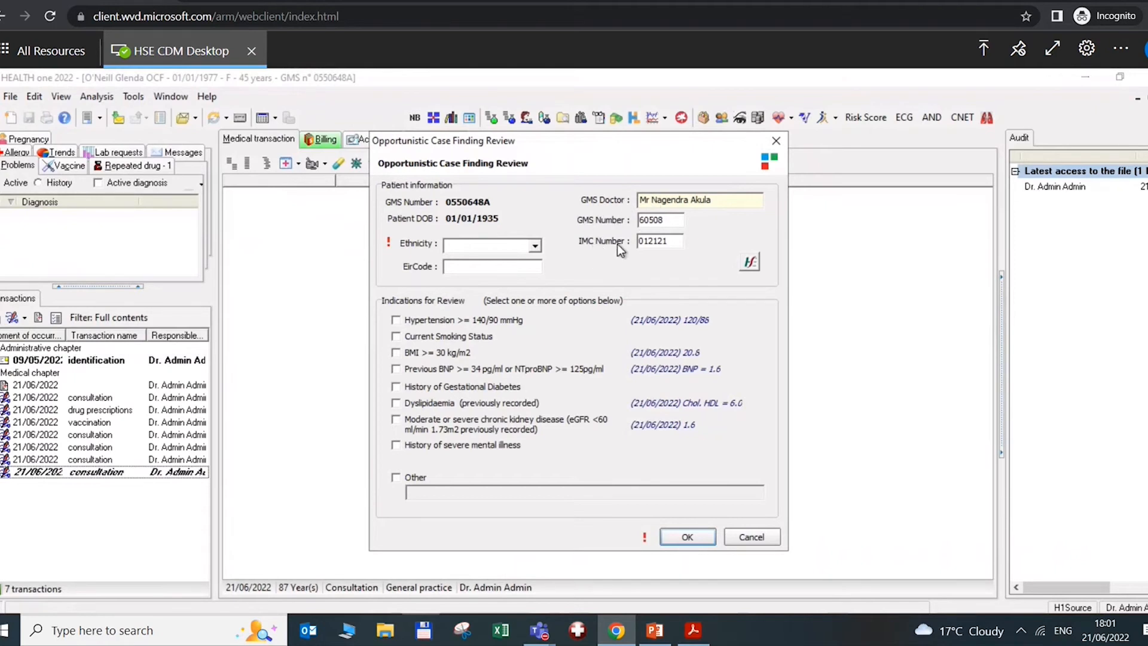
Set Ethnicity to White Irish and confirm the patient's GMS number is valid online
left_click(535, 245)
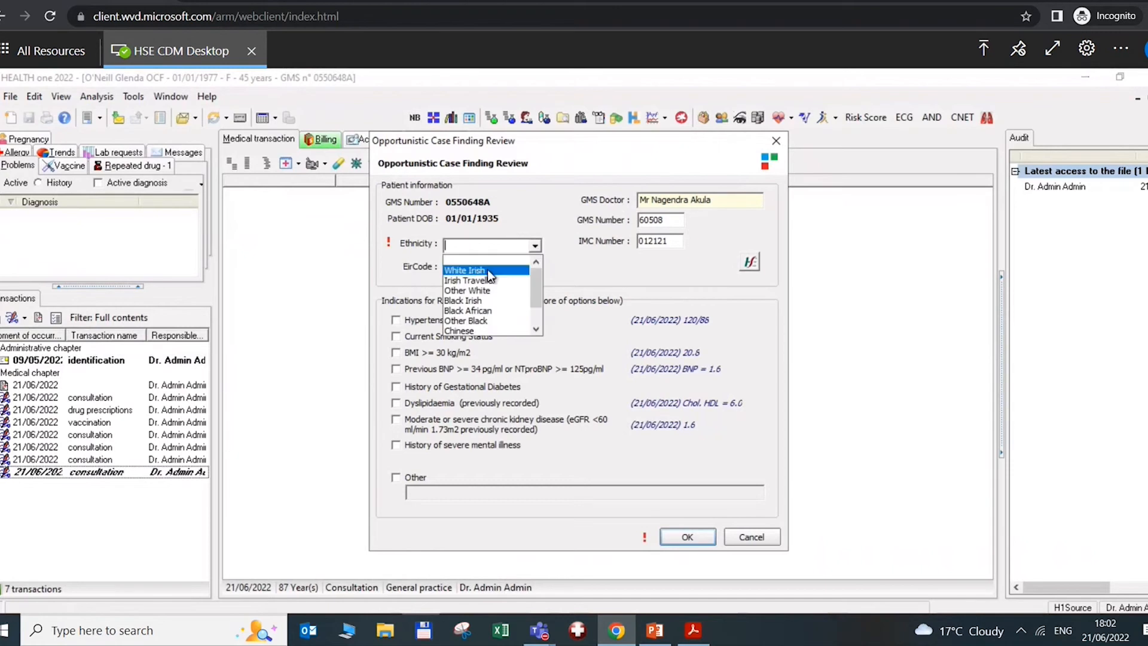
left_click(466, 266)
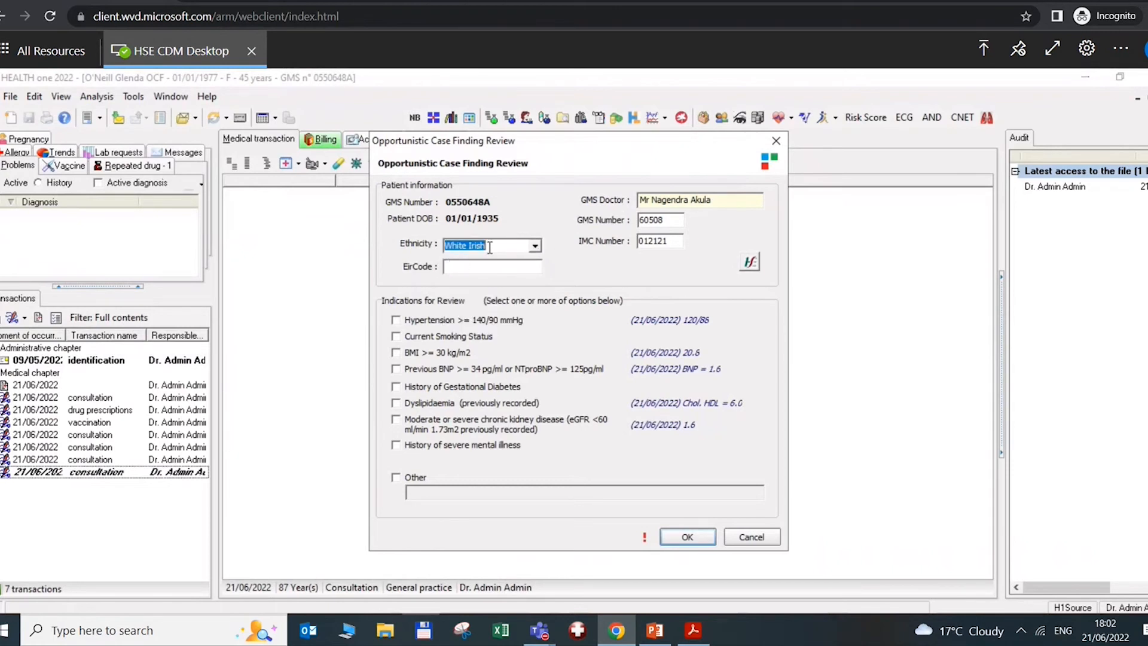
key("BackSpace")
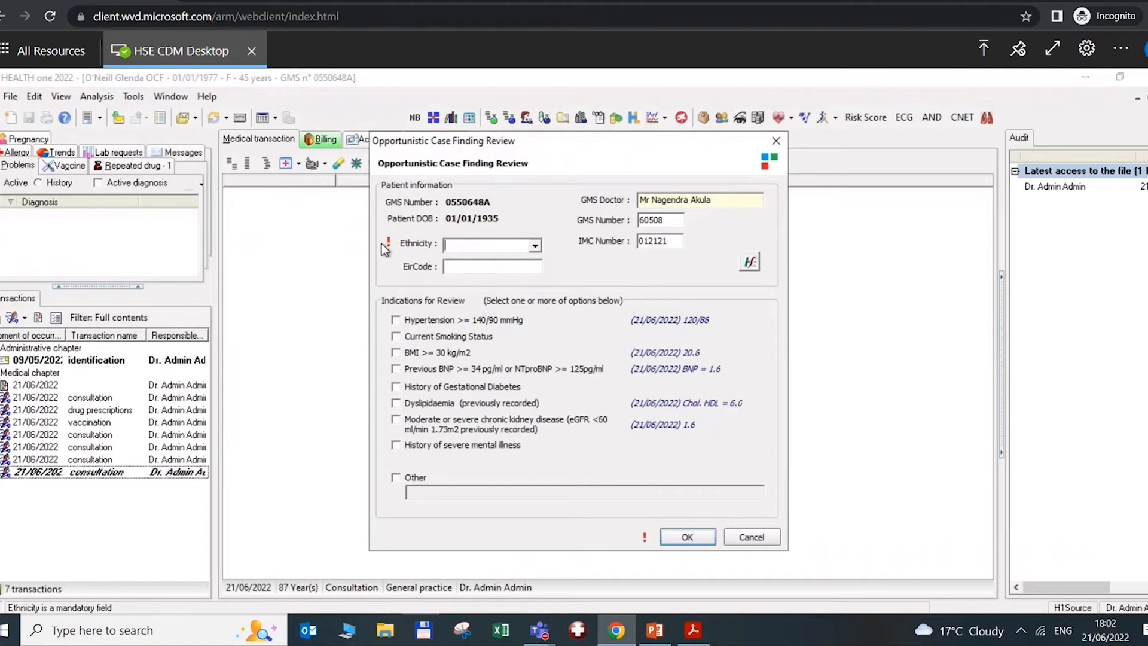
left_click(536, 246)
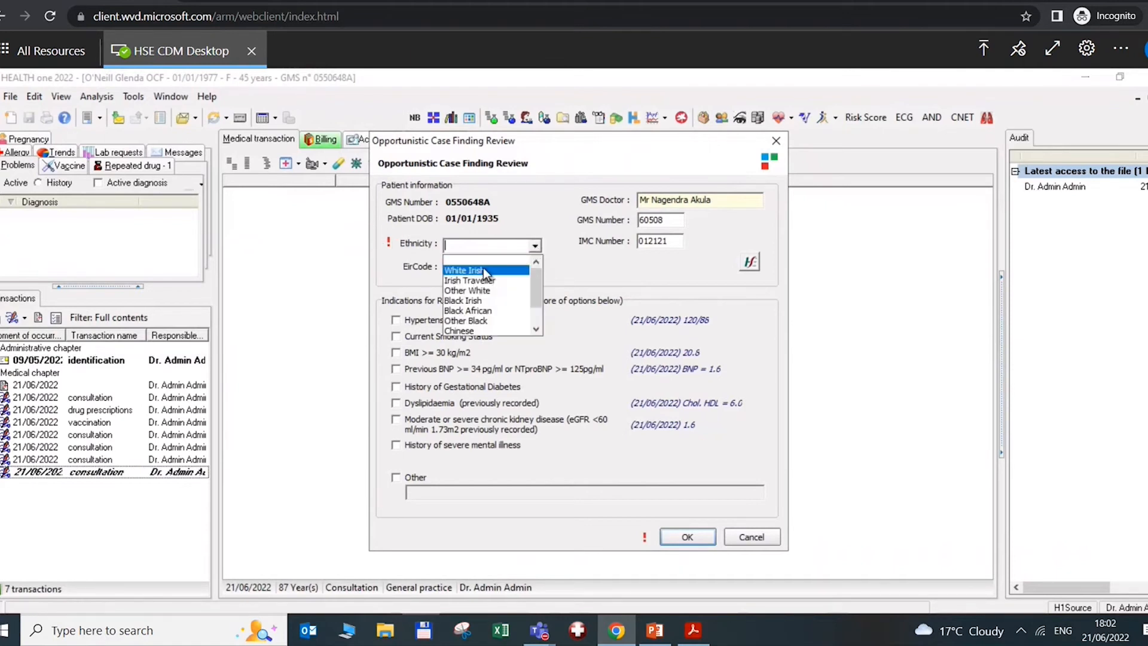
left_click(483, 268)
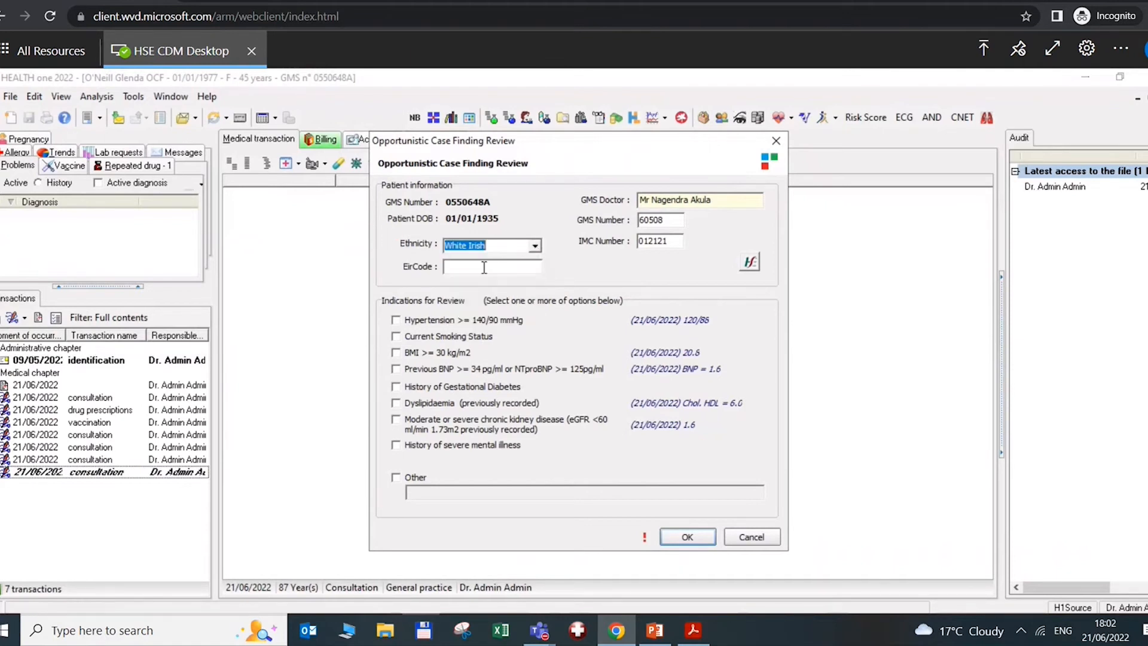
left_click(750, 263)
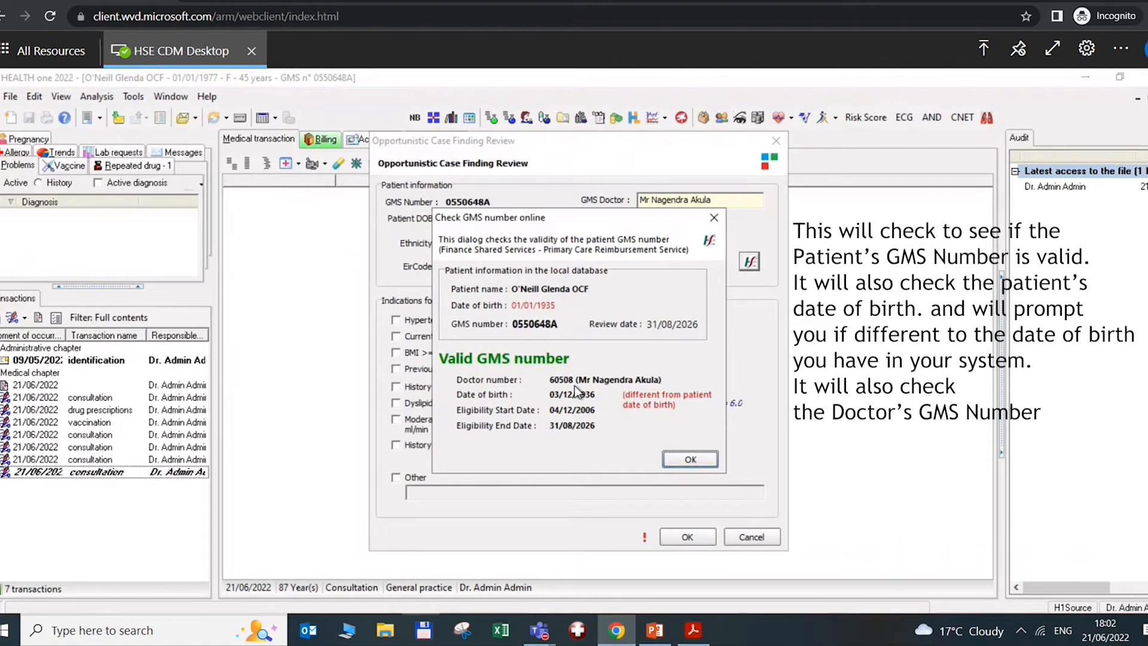
left_click(676, 457)
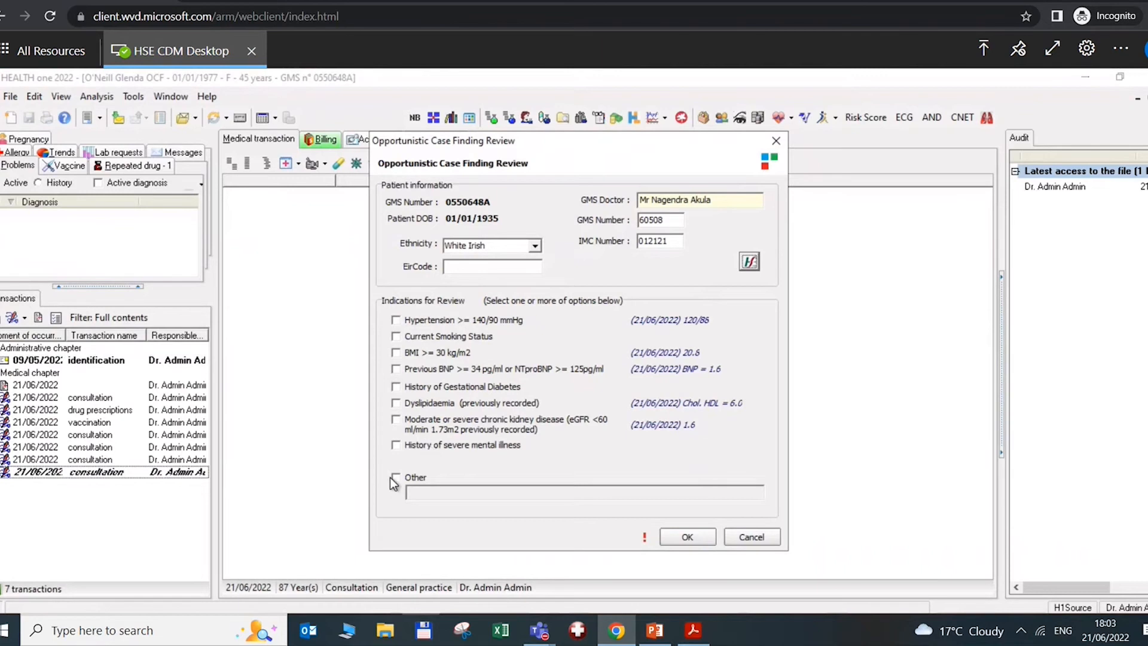
Select Hypertension and Current Smoking Status as review indications and start the review
left_click(395, 321)
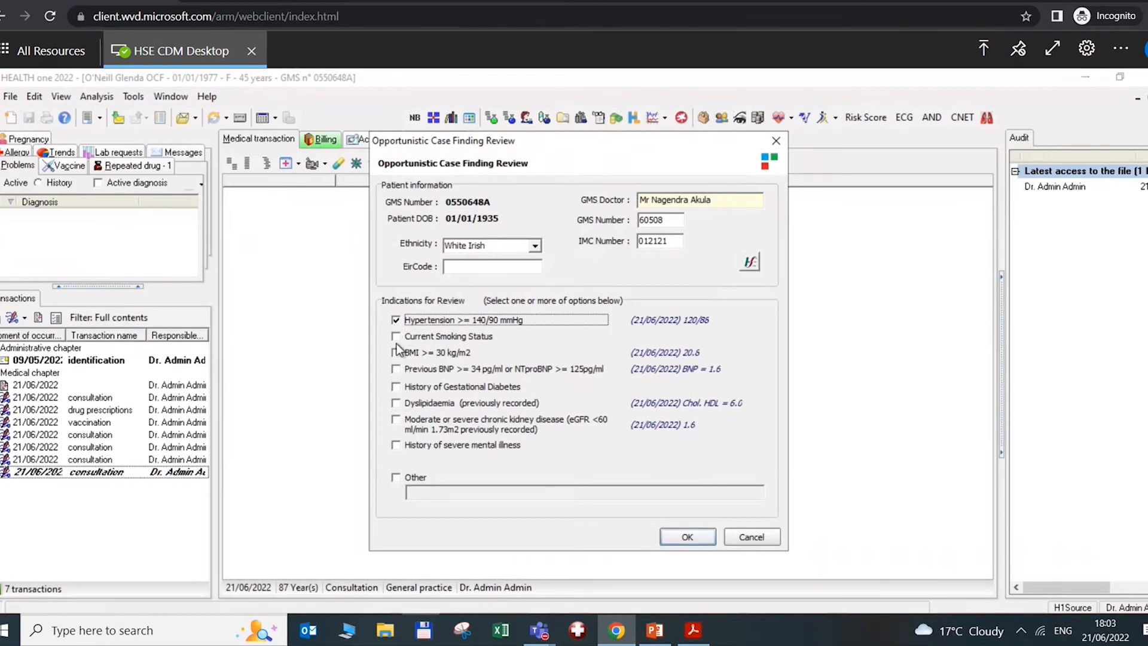
left_click(396, 337)
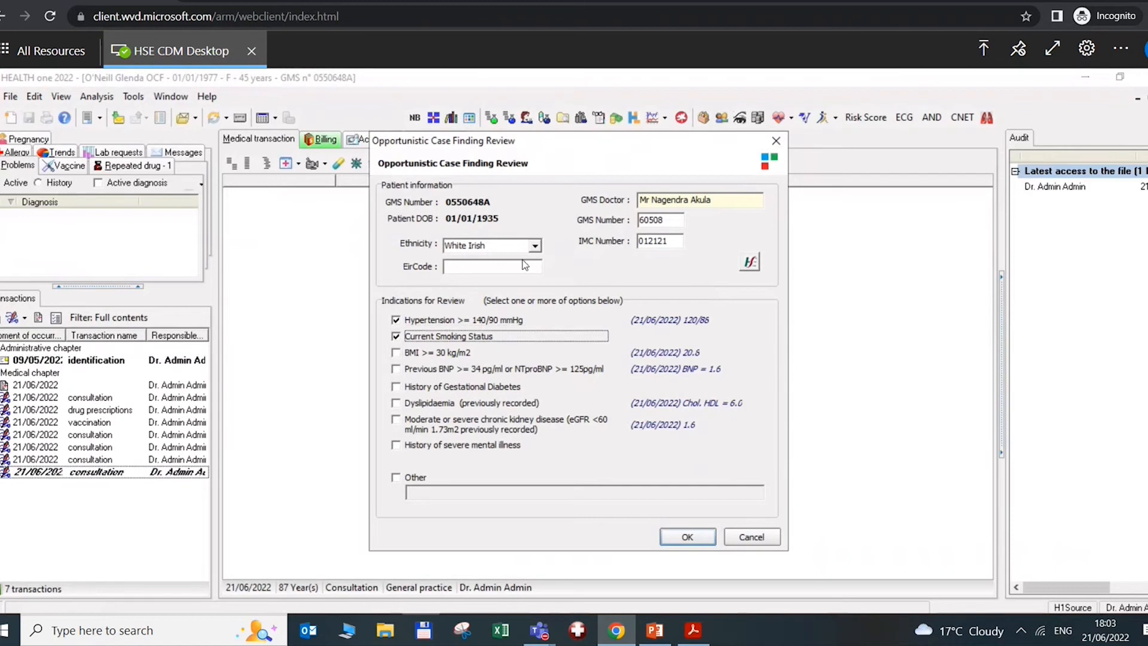
left_click(687, 537)
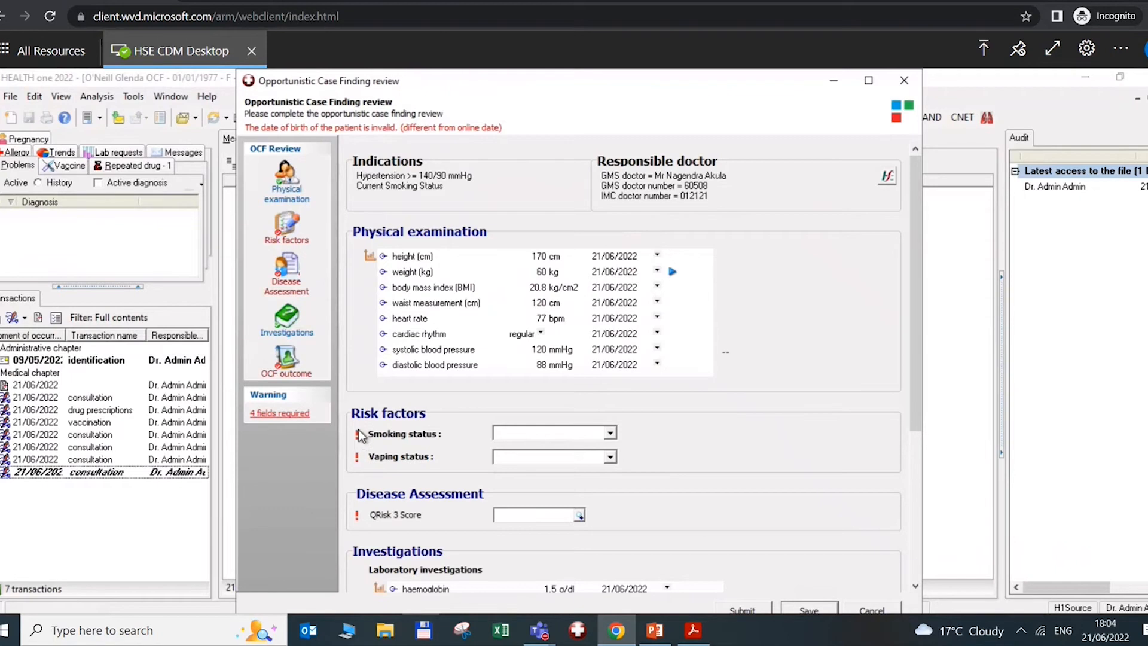
Set Smoking status and Vaping status to Never and open the QRISK3 calculator
left_click(611, 432)
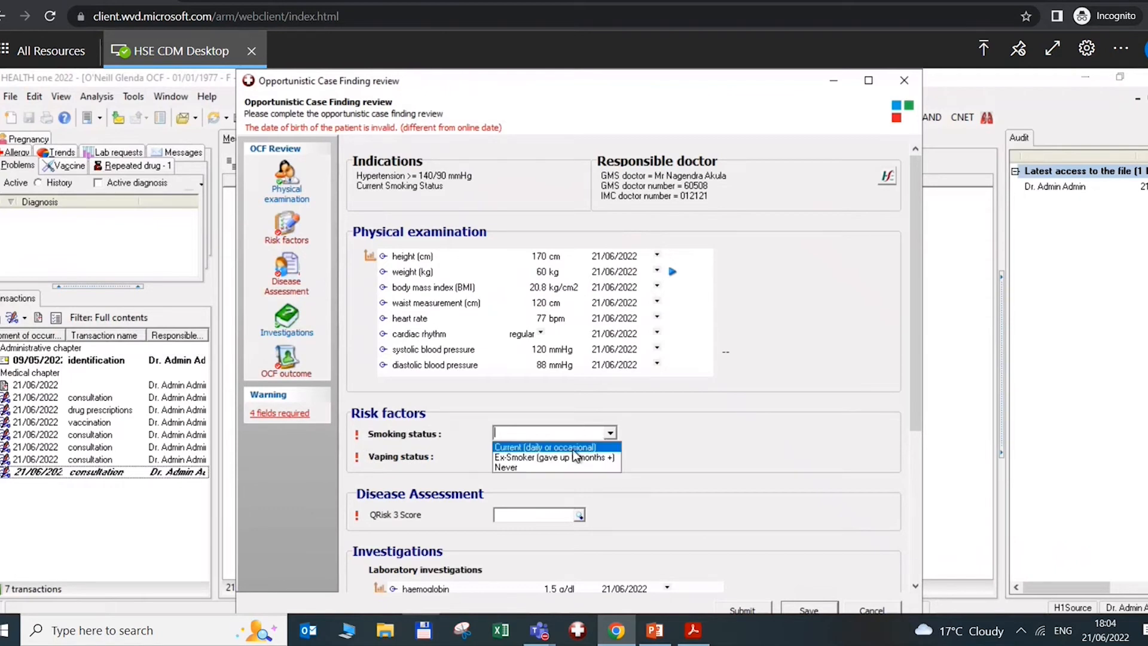
left_click(521, 467)
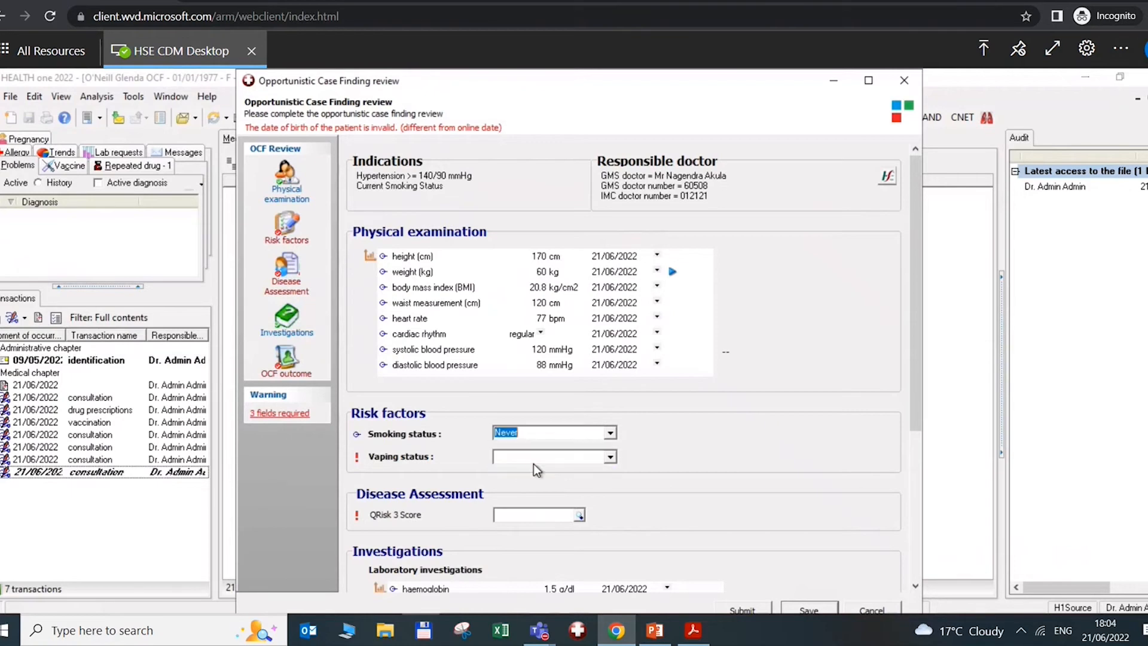
left_click(615, 457)
left_click(501, 491)
left_click(580, 515)
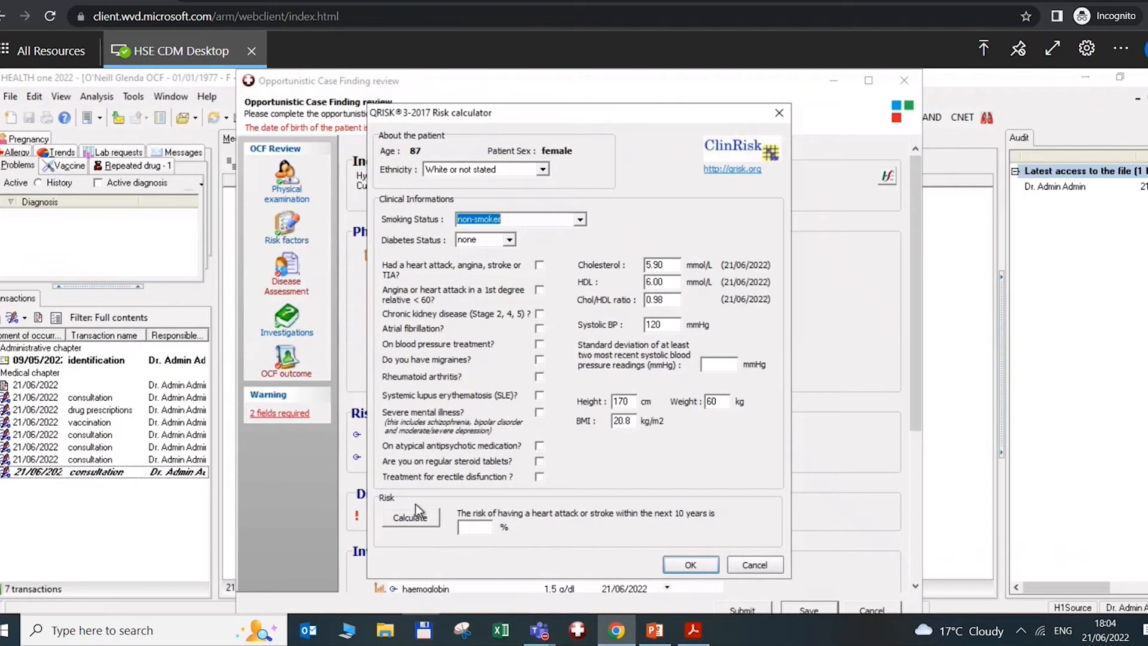
Calculate the QRISK3 score and accept the 24.71 result into the review form
left_click(413, 519)
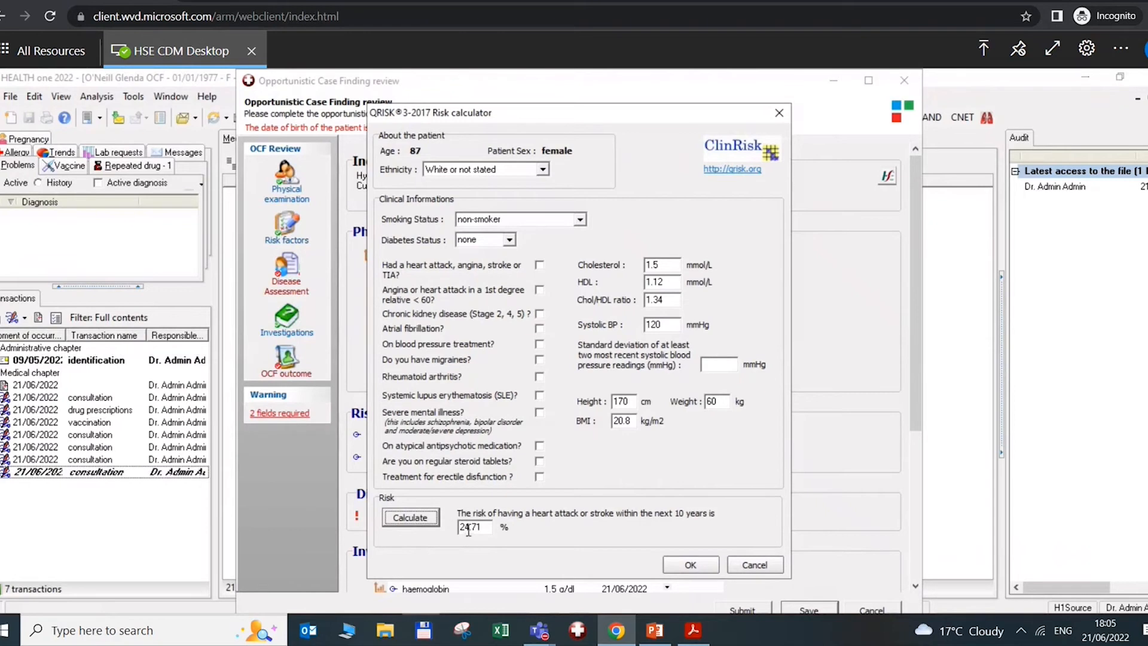
left_click(687, 565)
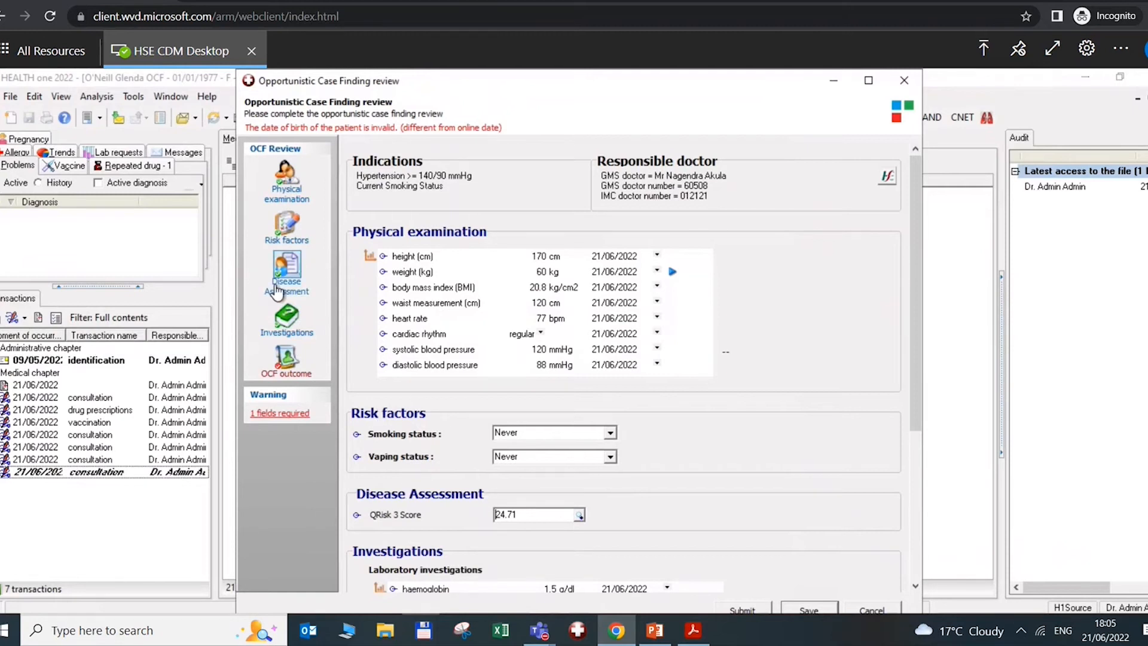
Jump to the Opportunistic Case Finding outcome section and show its three Outcome options
left_click(299, 375)
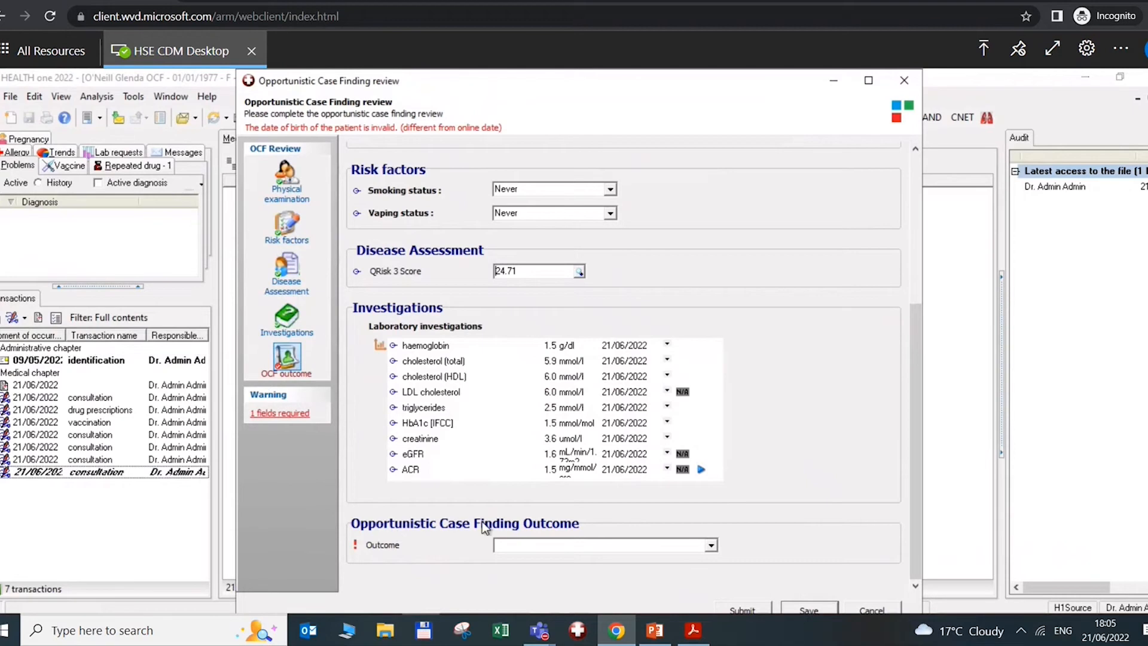
left_click(712, 545)
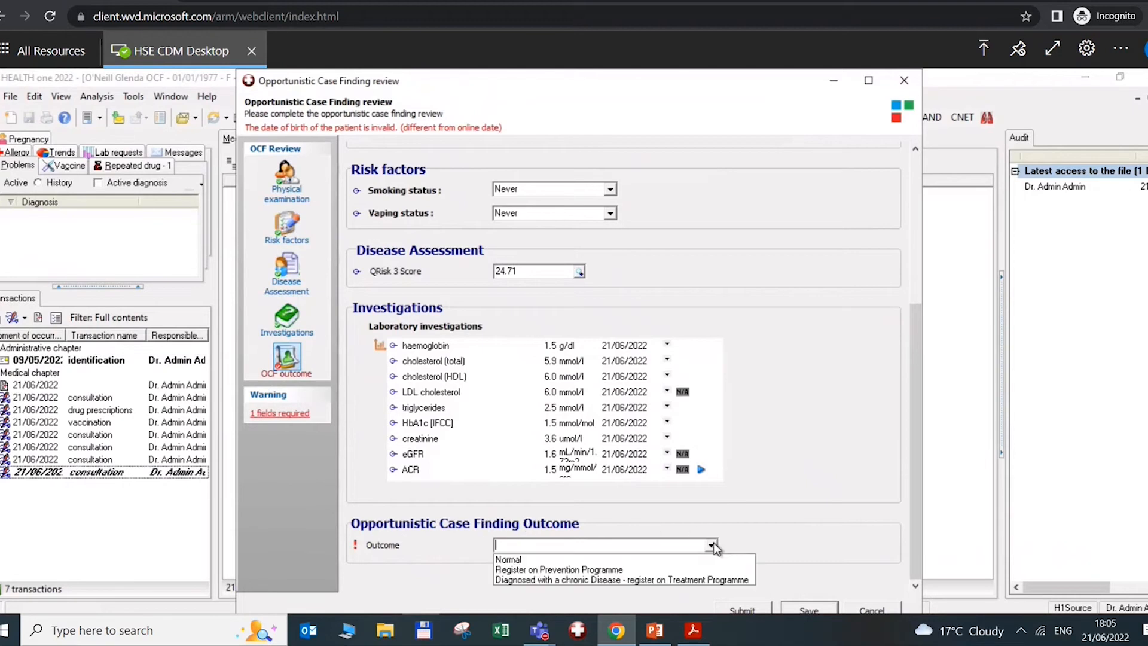
Set the OCF outcome to Register on Prevention Programme with QRISK 3 >= 20% as the reason
left_click(531, 572)
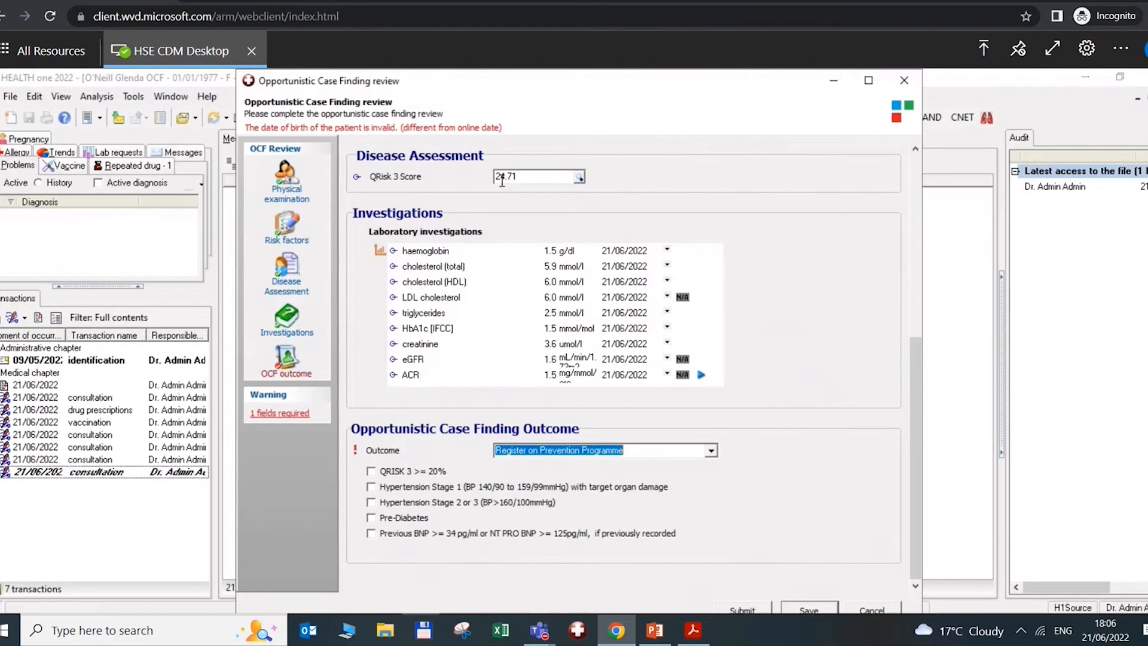
left_click(371, 472)
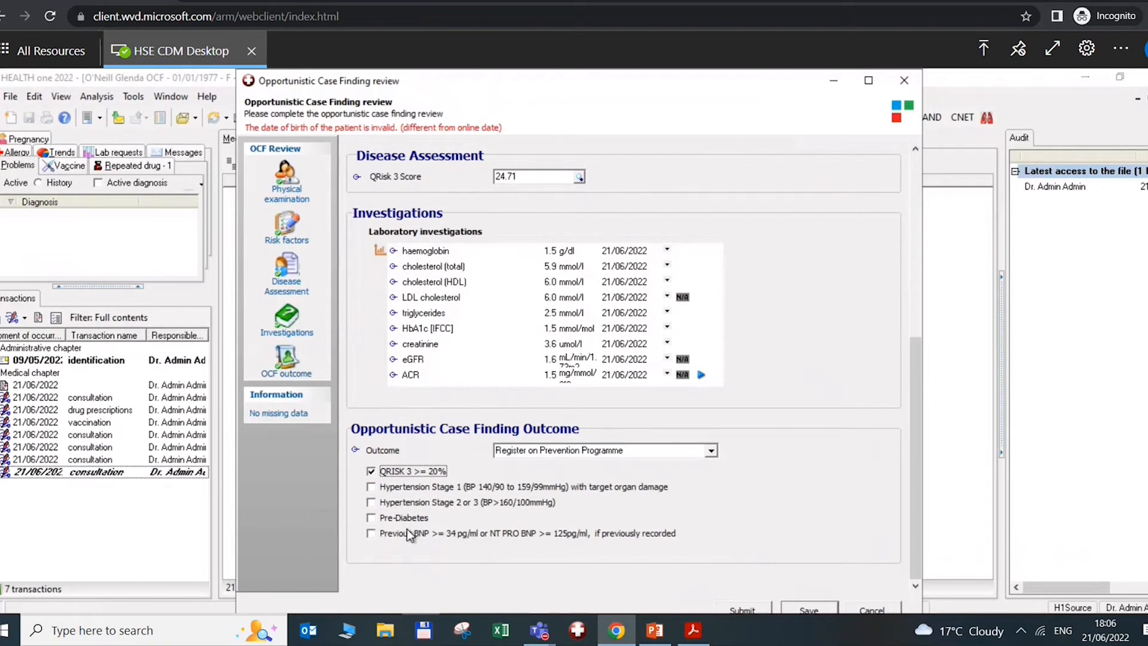
left_click(712, 447)
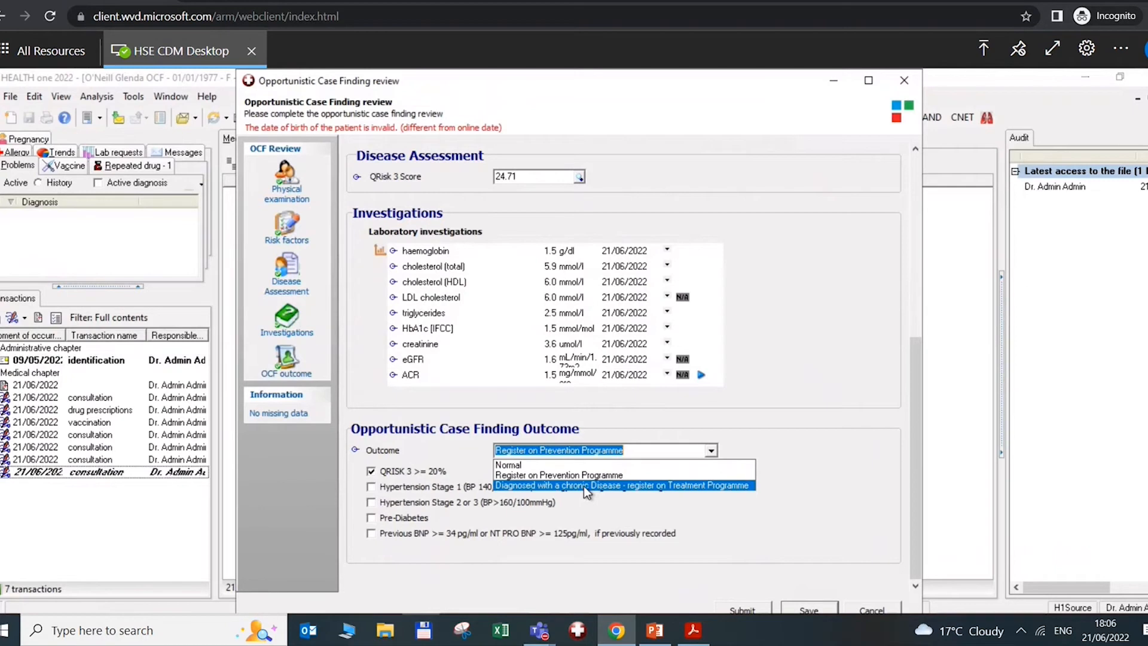
left_click(761, 415)
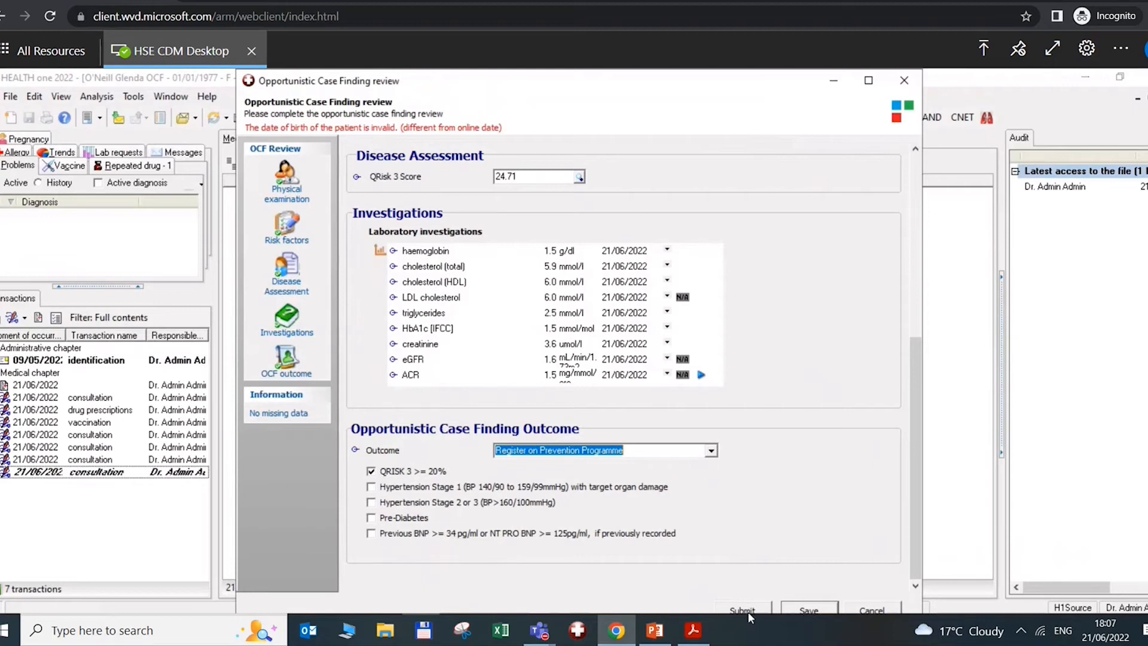
Save the case finding review, then close the patient file, saving the changed record
left_click(807, 609)
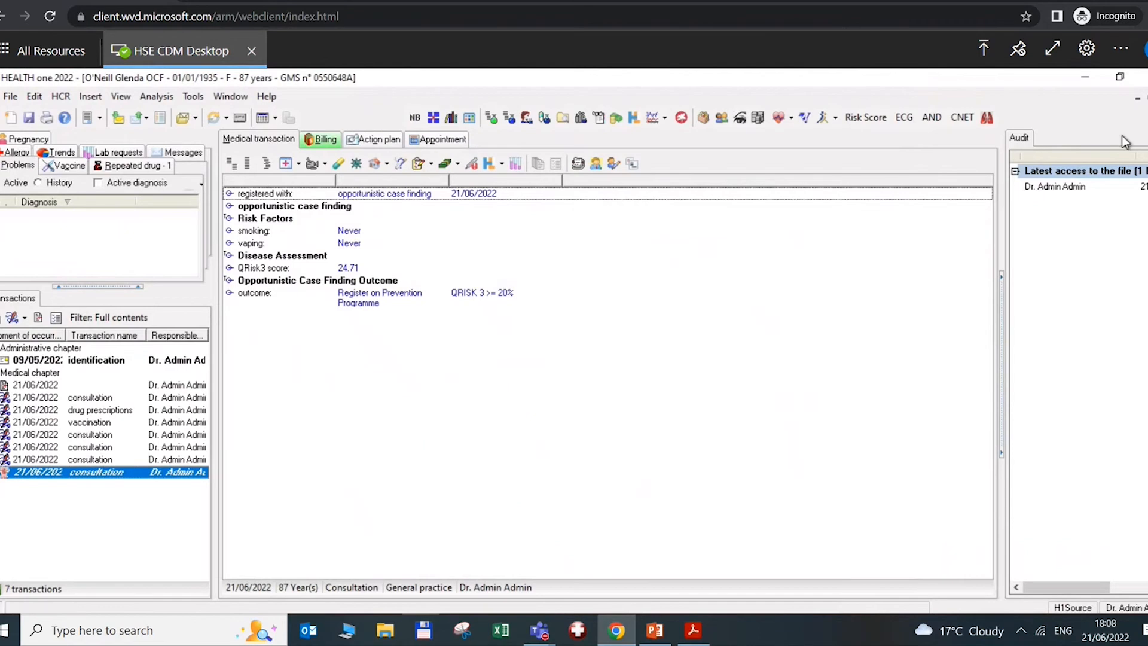
left_click(1146, 98)
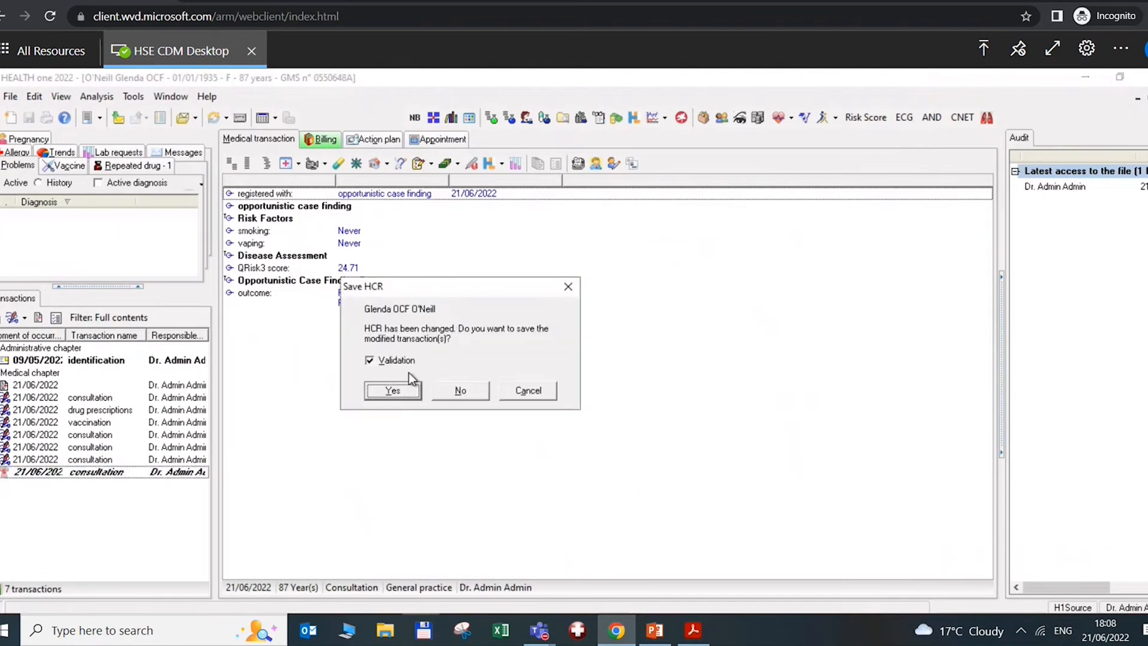
left_click(394, 391)
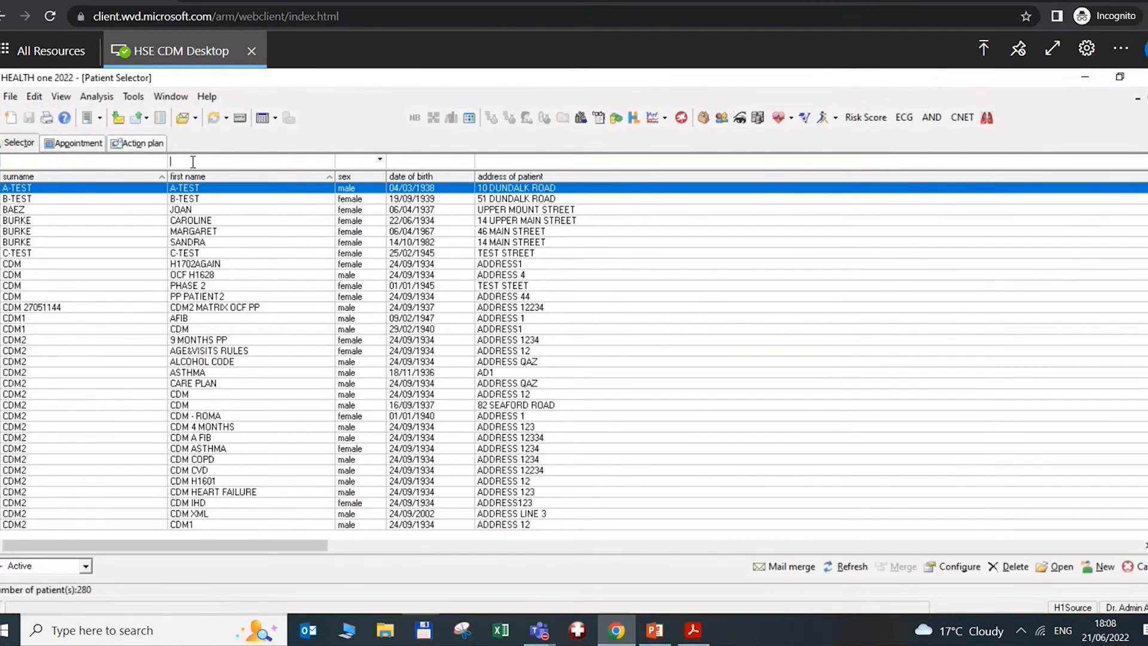
Filter the Patient Selector by the next patient's first name and open their record
type("glenda")
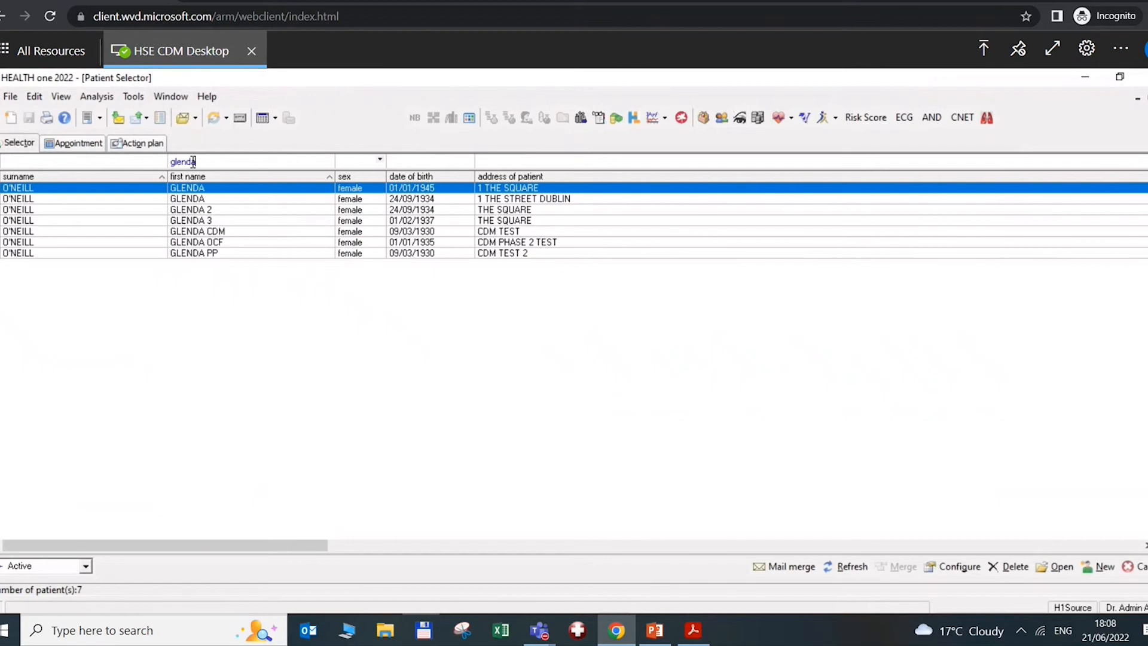
double_click(218, 254)
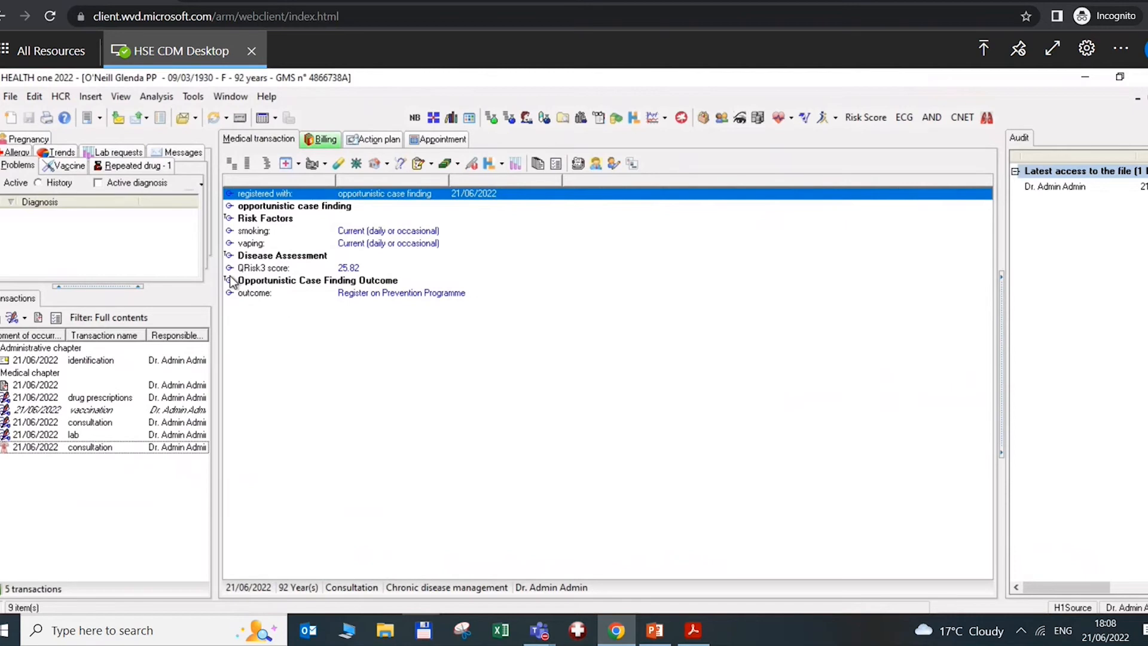
Add a new consultation transaction and insert the Chronic Disease Management form found by searching 'cdm'
left_click(12, 317)
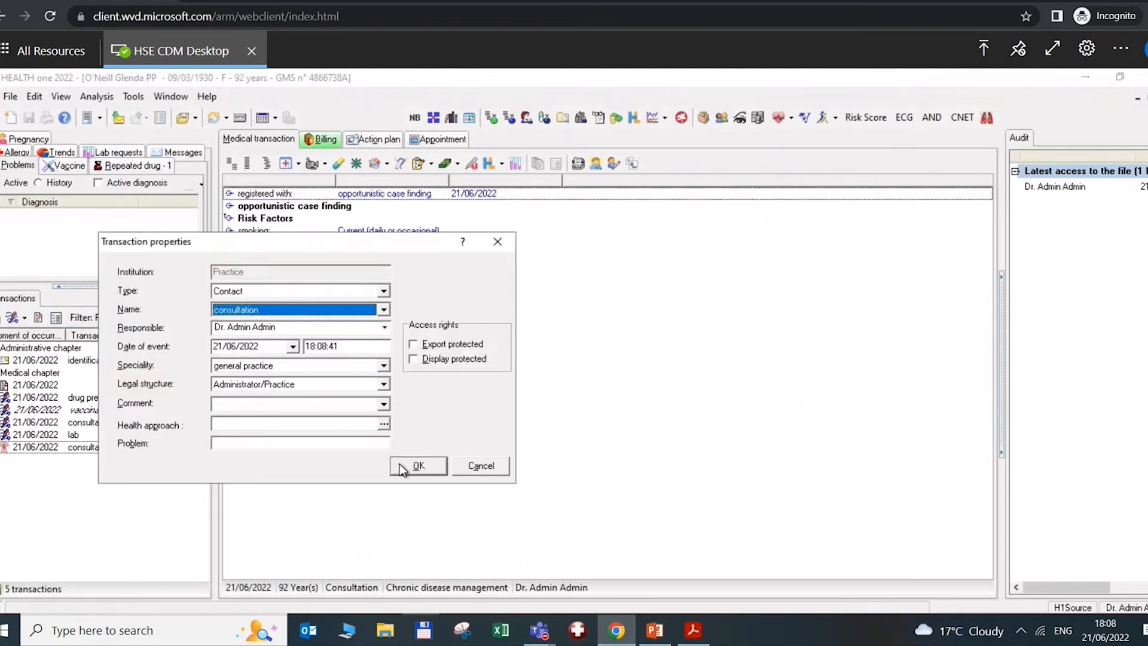
left_click(413, 466)
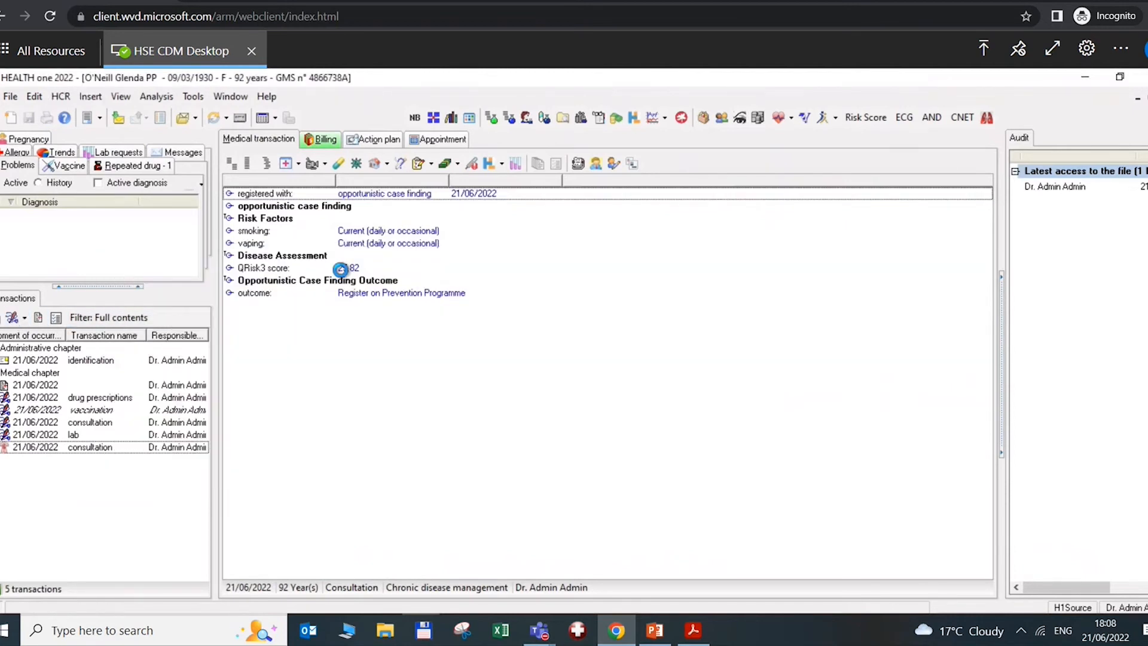
left_click(284, 165)
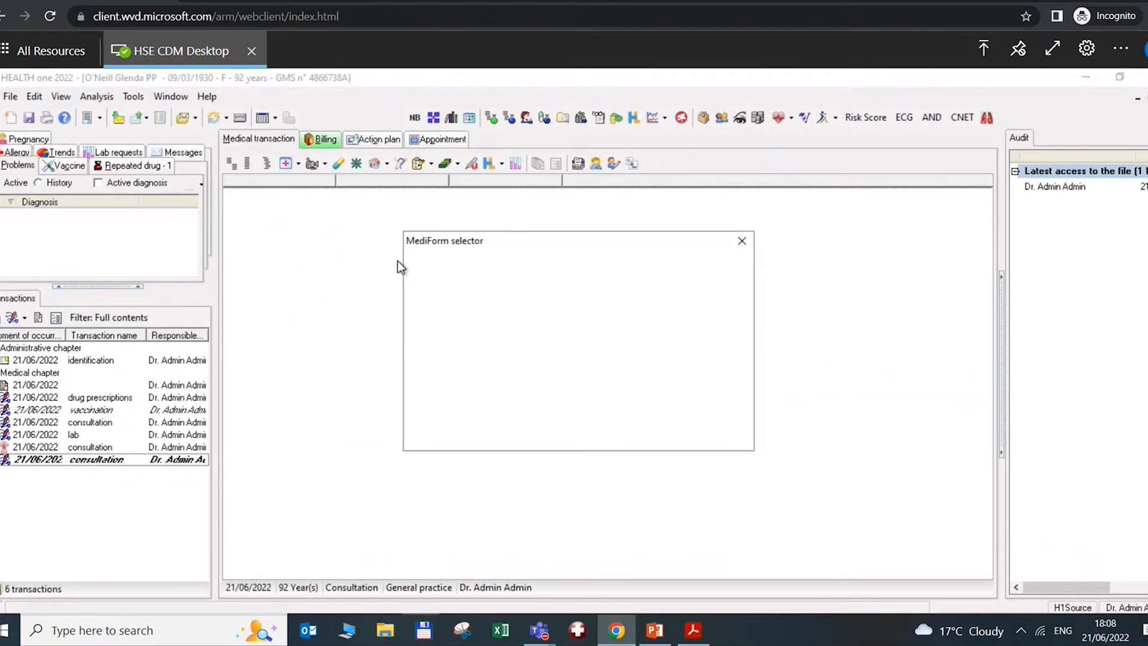
type("cdm")
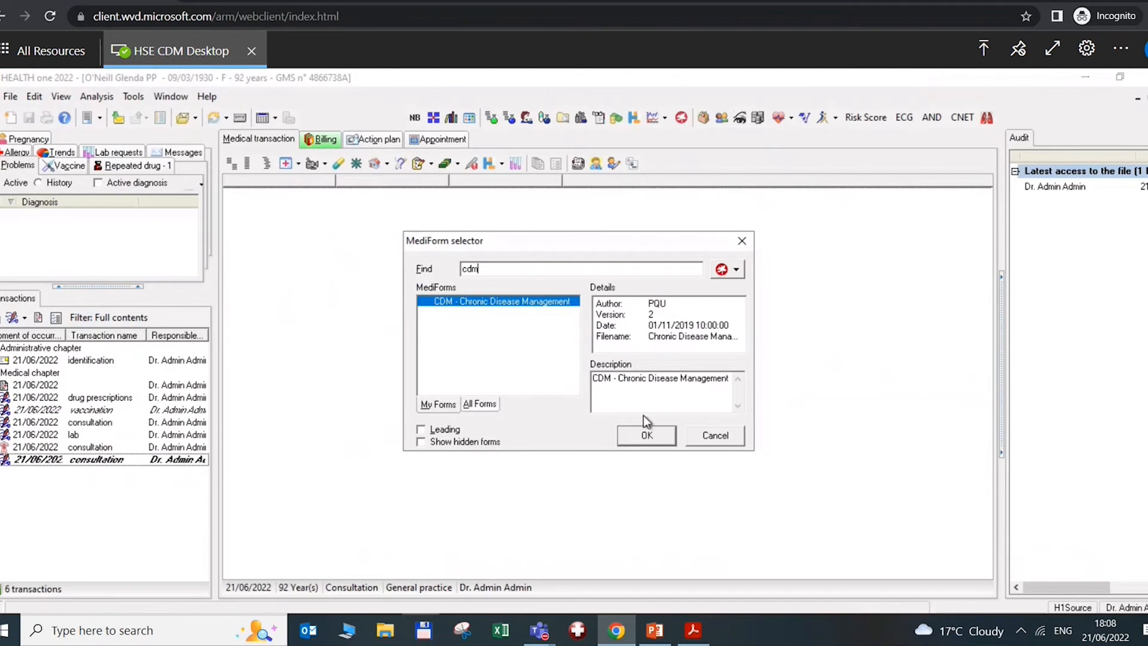
left_click(648, 433)
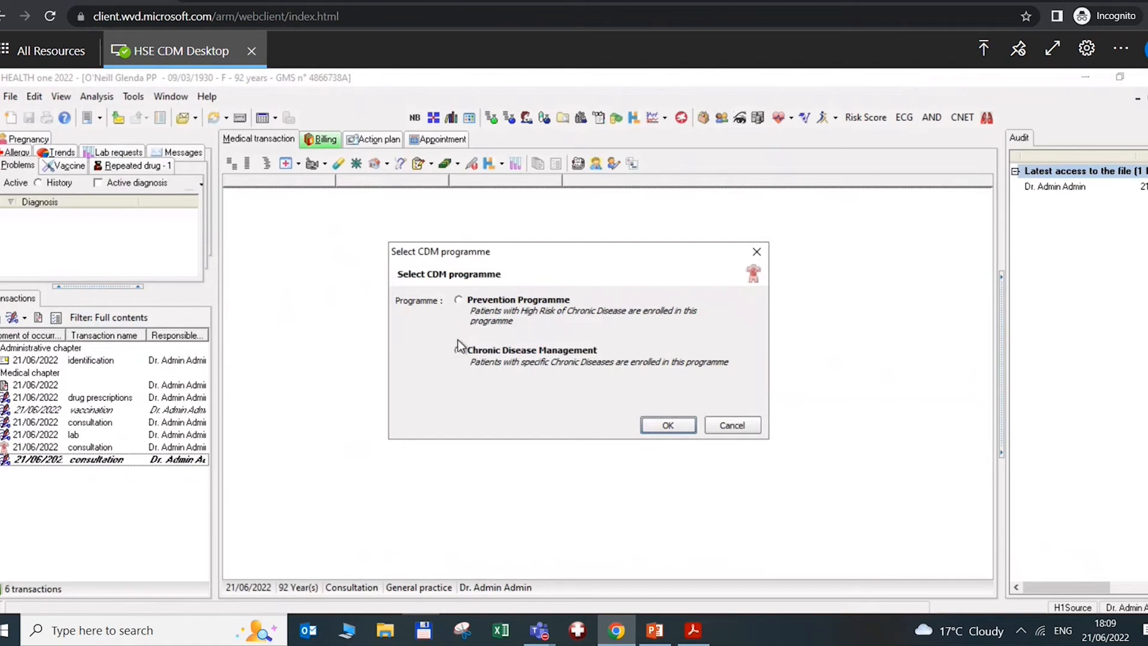
Choose the Prevention Programme for the CDM form and verify the GMS number online
left_click(459, 300)
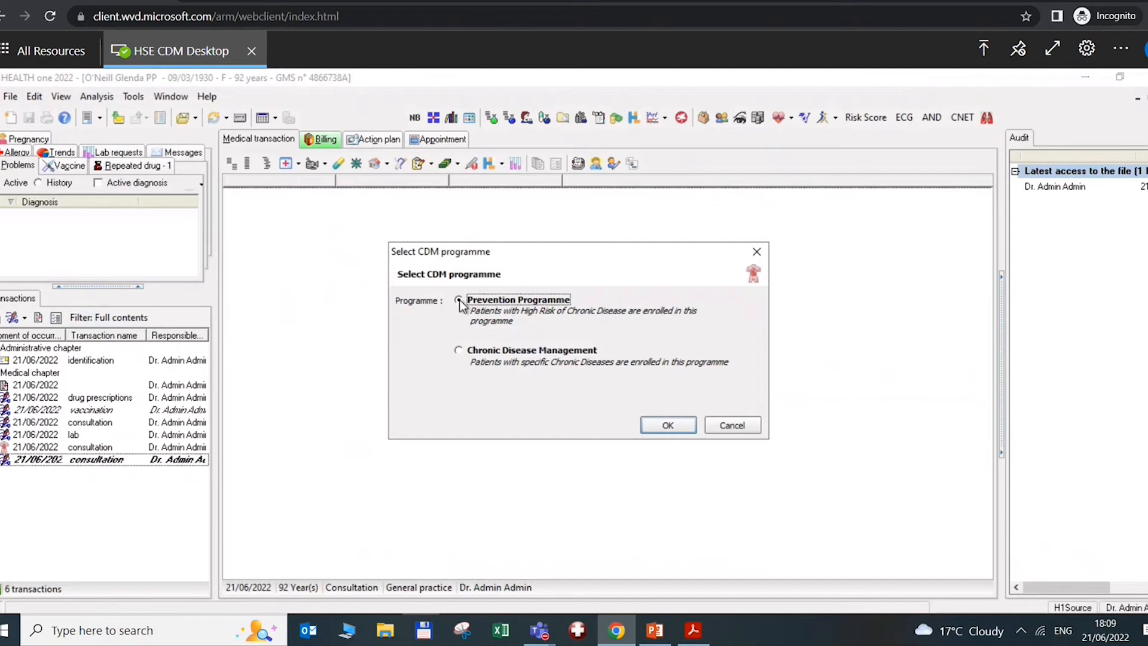
left_click(667, 425)
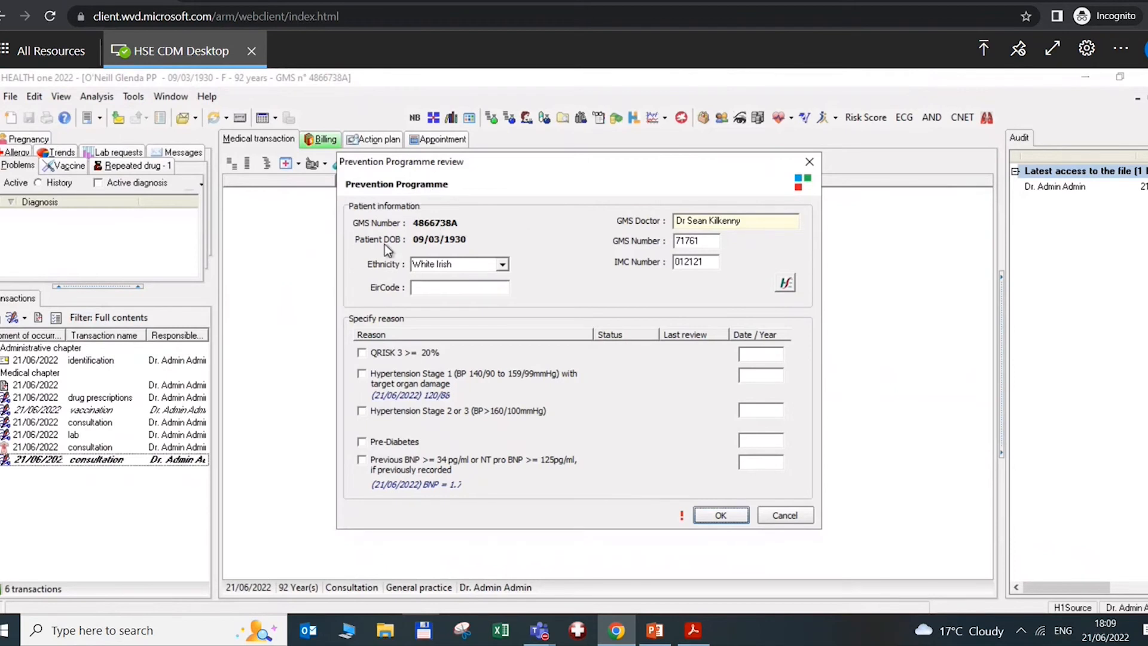
left_click(787, 283)
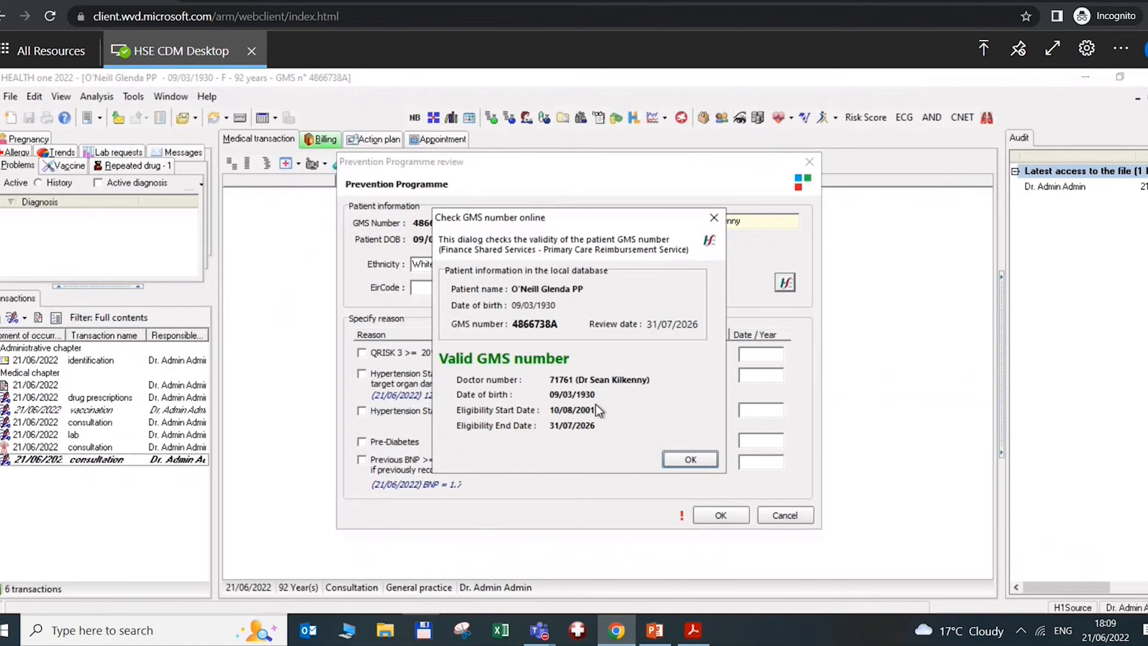
left_click(689, 459)
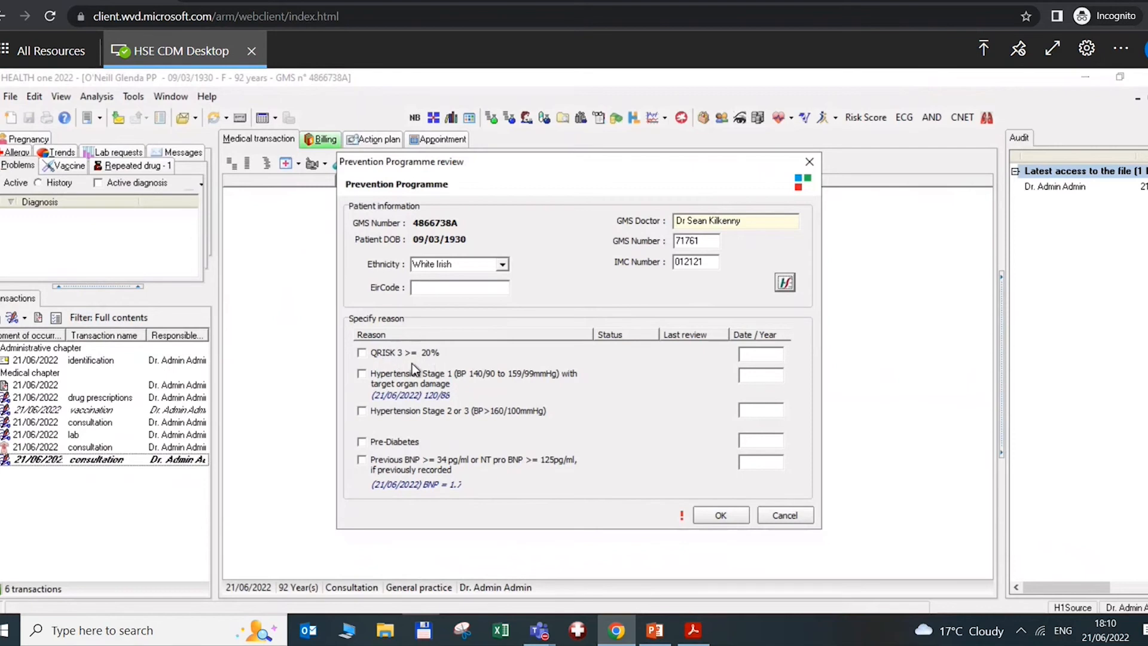
Record QRISK 3 >= 20% with year 2022 as the prevention reason and confirm it
left_click(362, 353)
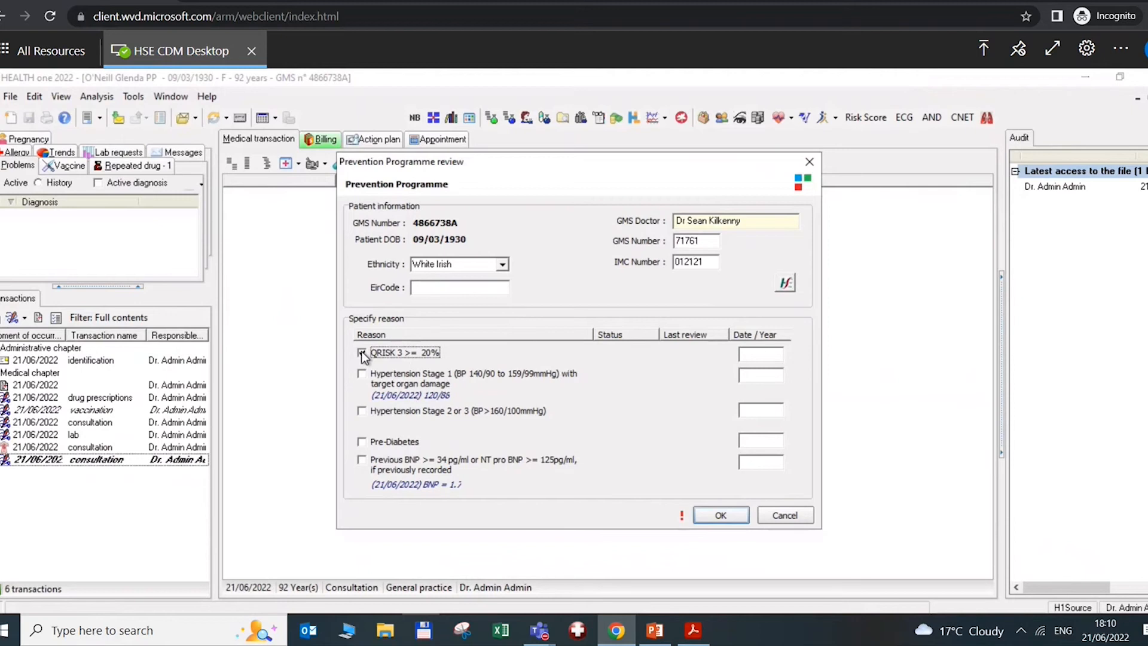
left_click(755, 355)
type("2022")
left_click(752, 459)
left_click(718, 514)
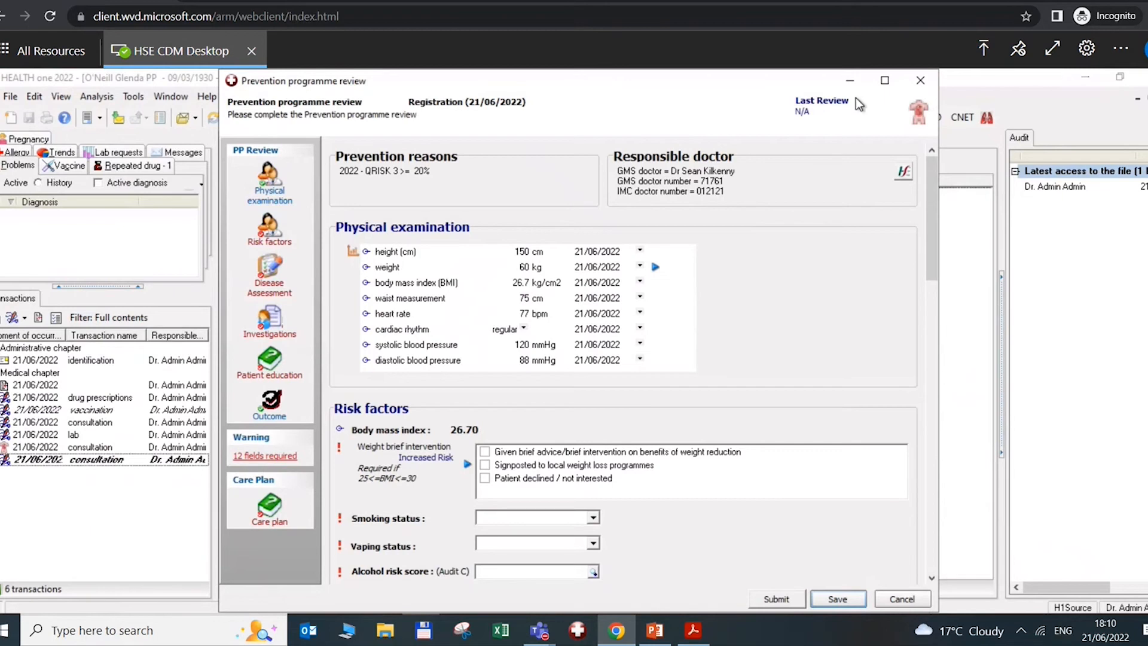
Check the GMS number online and correct the height from 150 to 160 cm
left_click(905, 173)
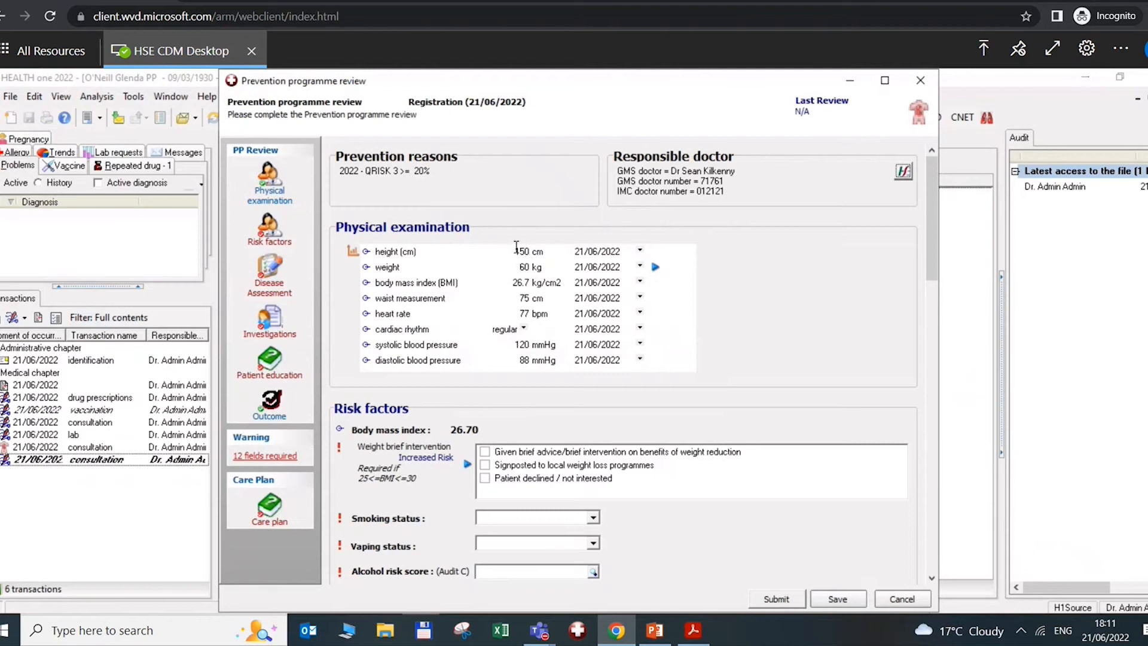
left_click_drag(514, 250, 530, 250)
type("160")
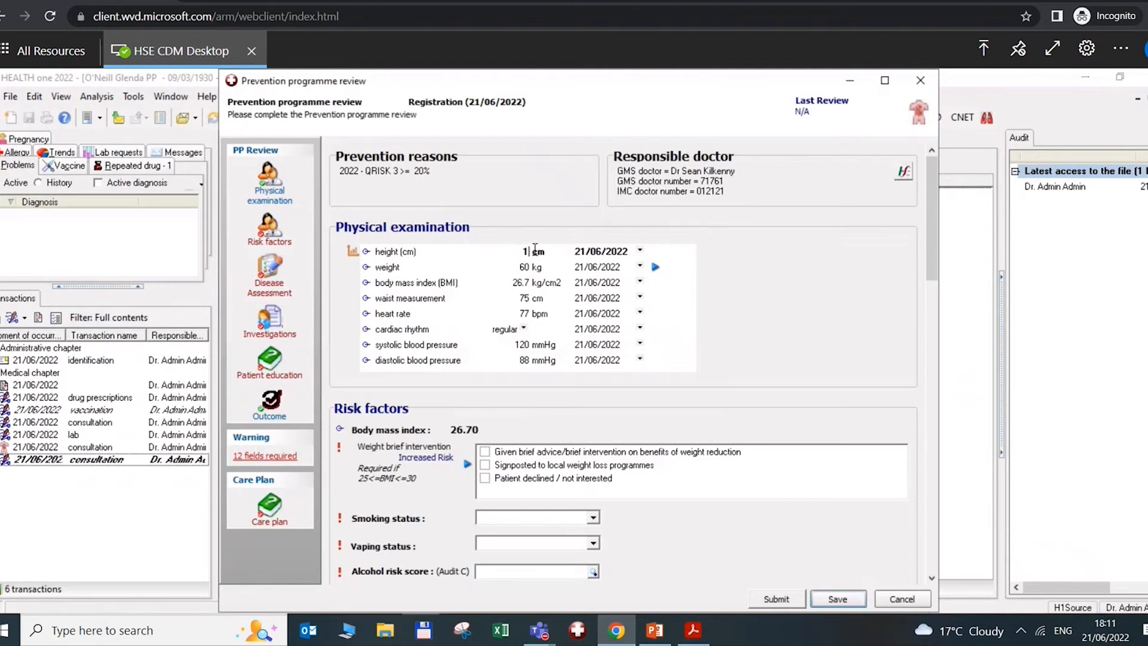
left_click(513, 267)
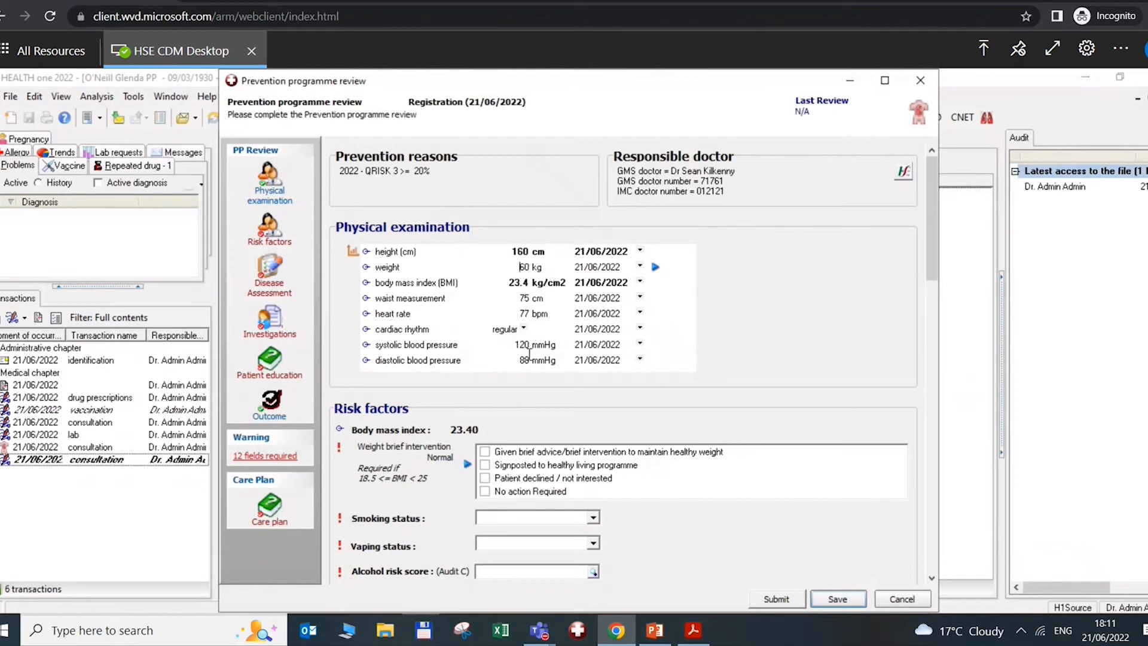
left_click(269, 244)
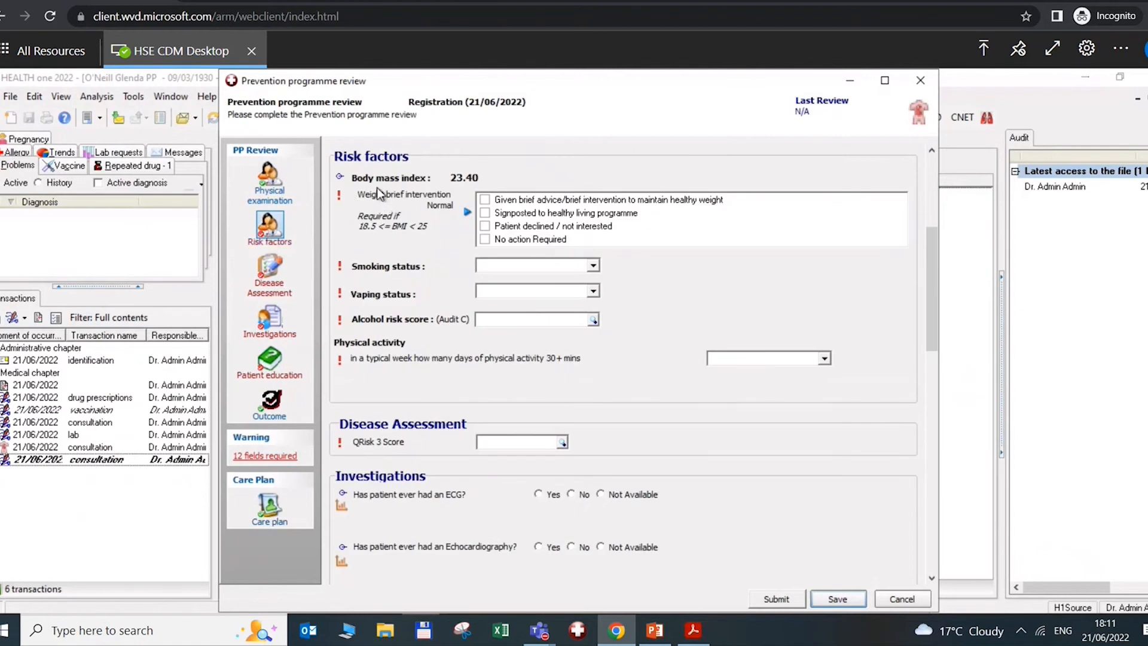
left_click(470, 213)
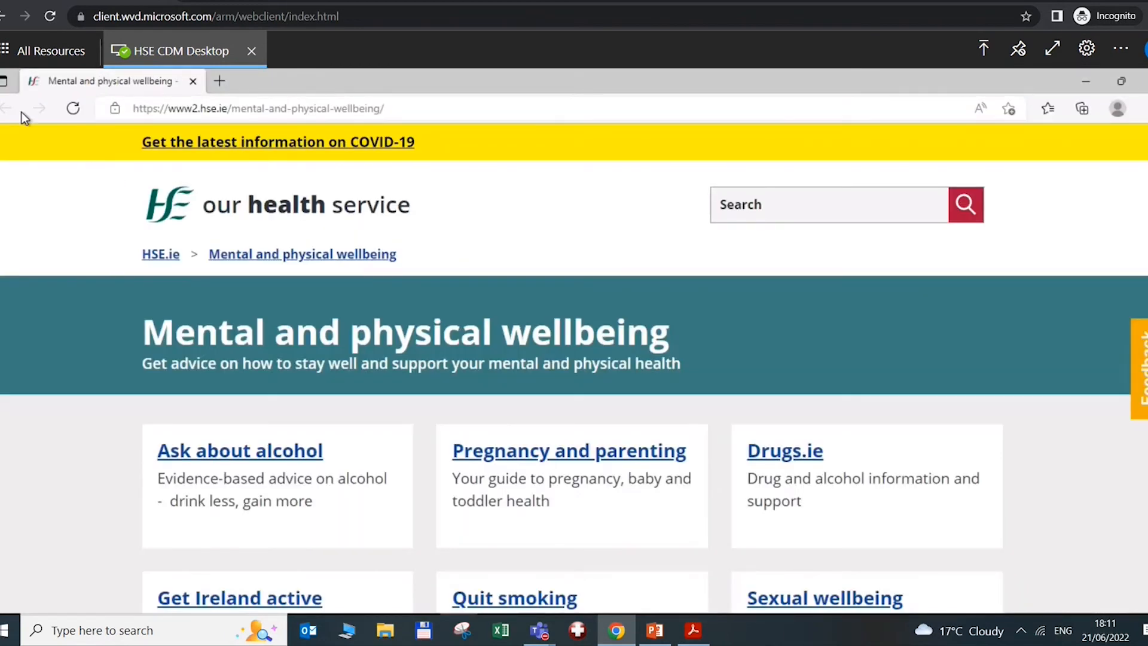
left_click(37, 52)
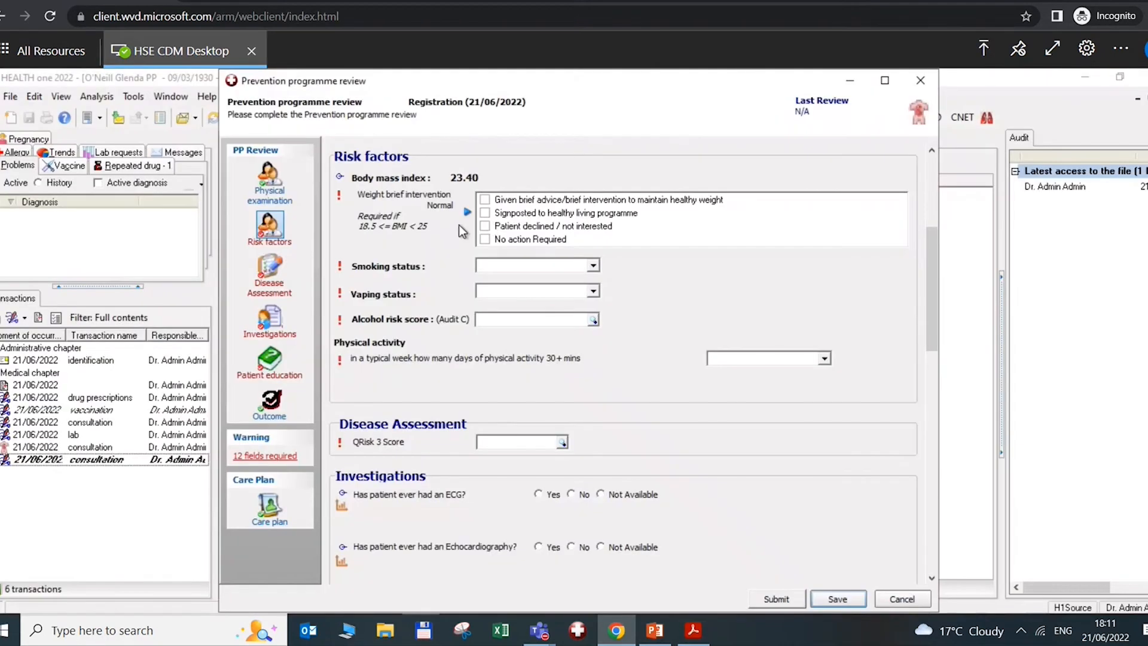
Record healthy-weight brief advice, smoking Current with Brief Intervention, and vaping Never
left_click(485, 201)
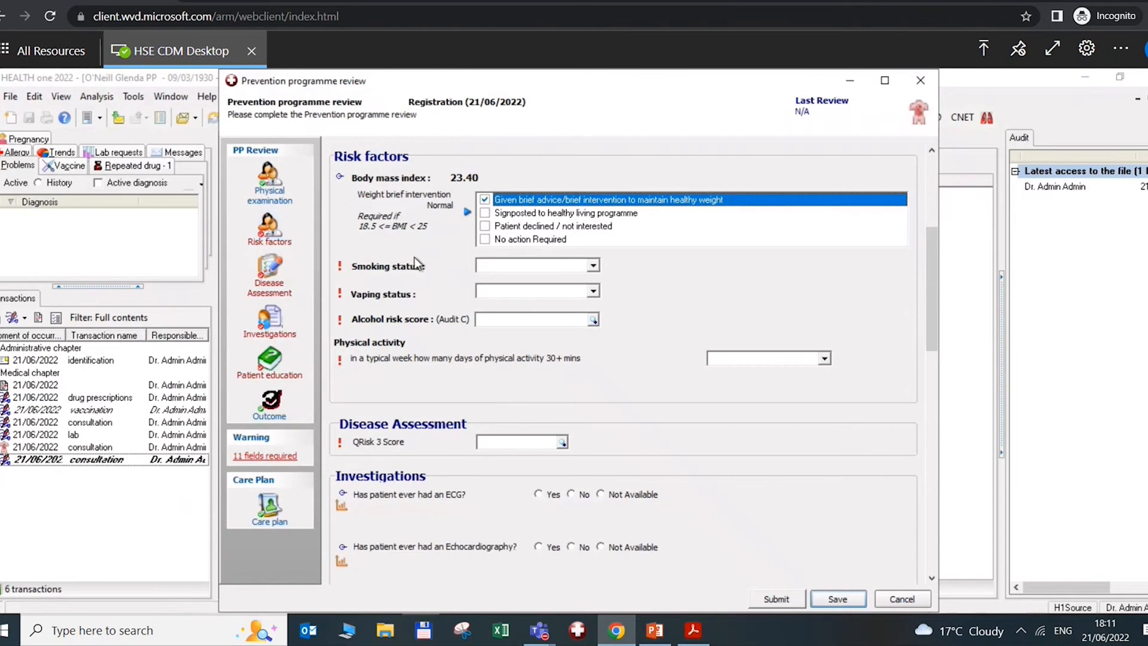
left_click(592, 265)
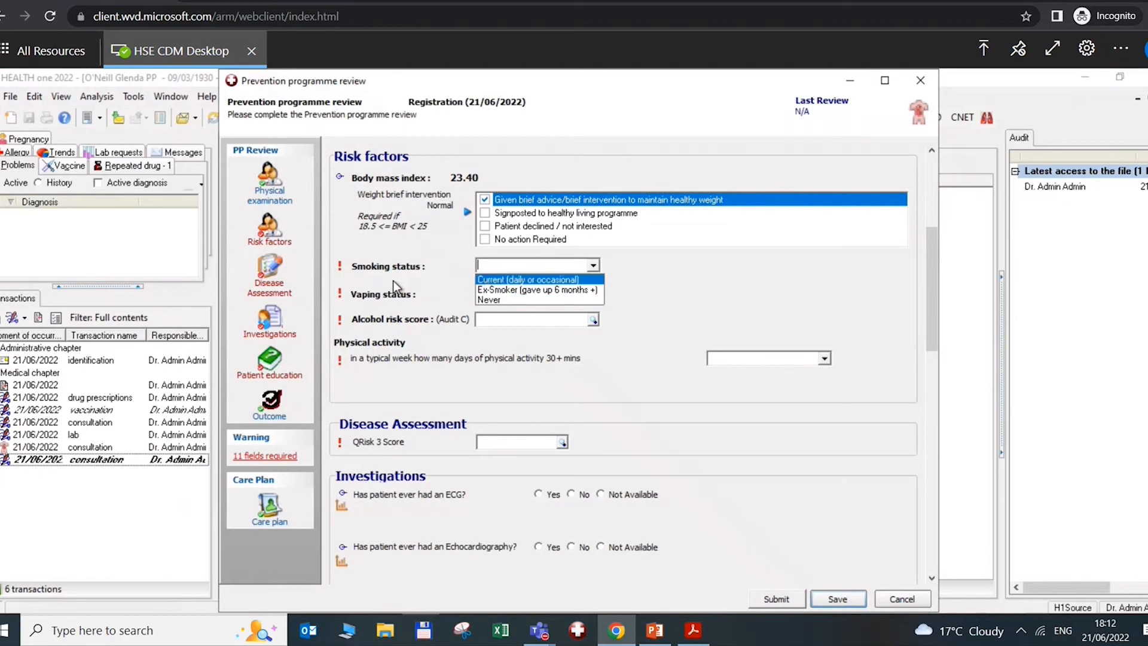
key("Return")
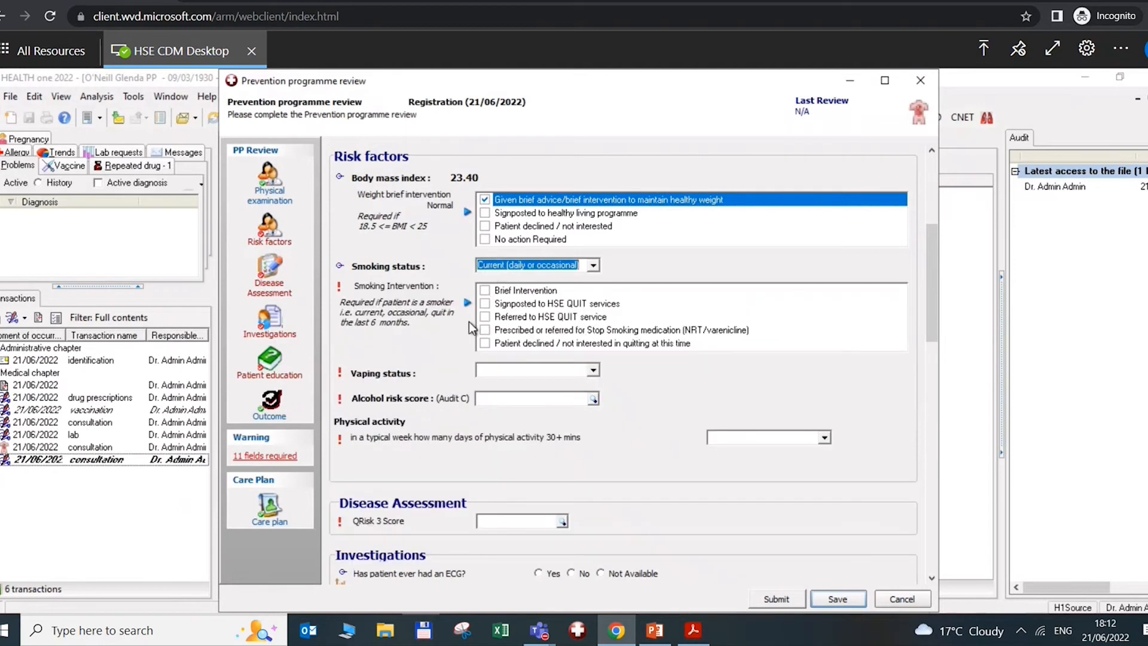
left_click(485, 291)
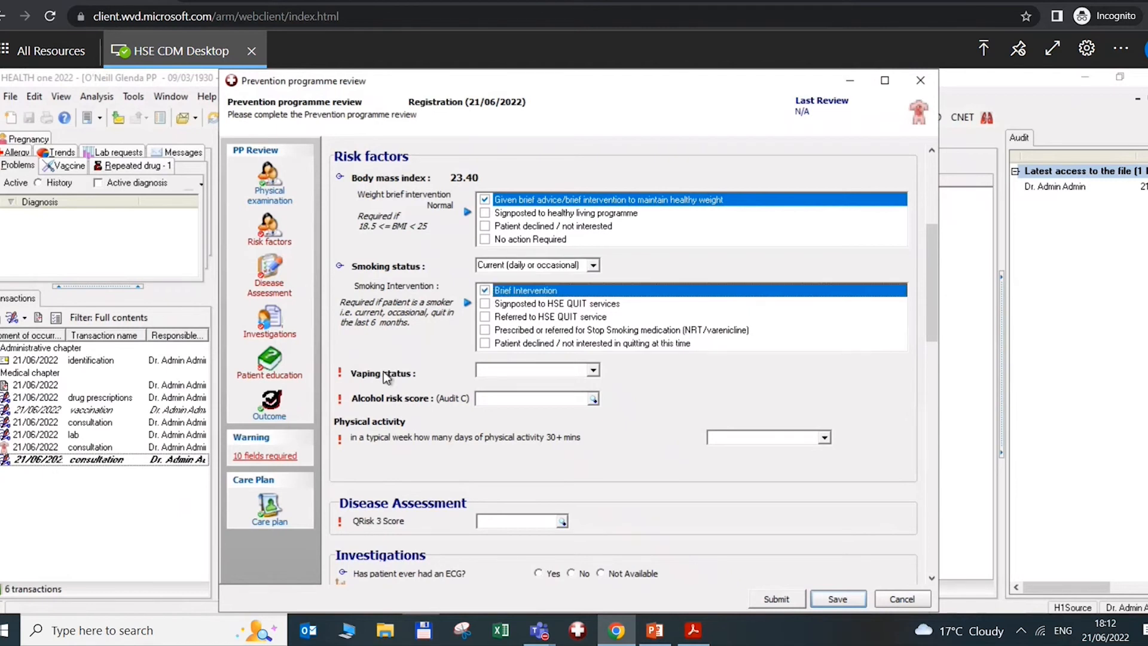
left_click(592, 371)
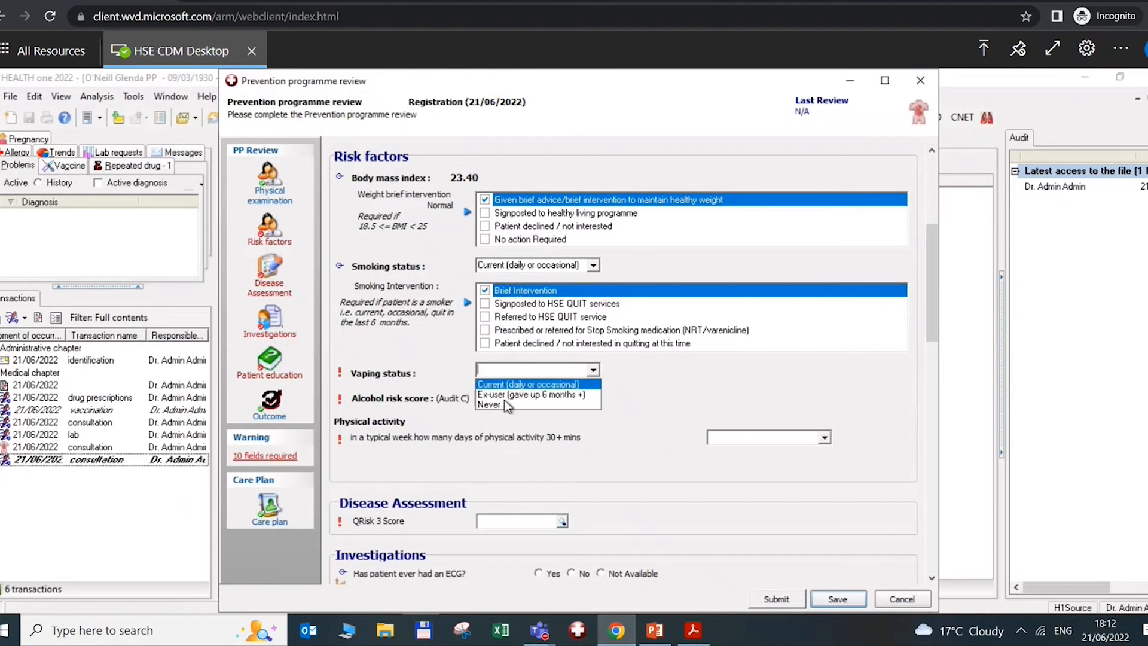
left_click(503, 405)
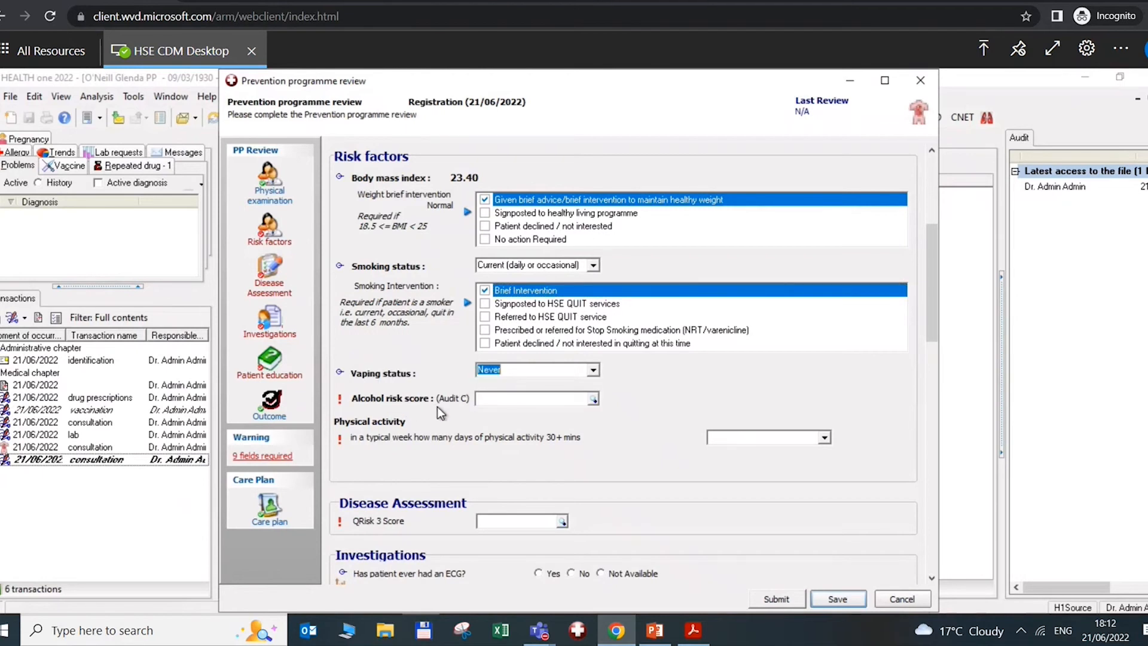
left_click(592, 399)
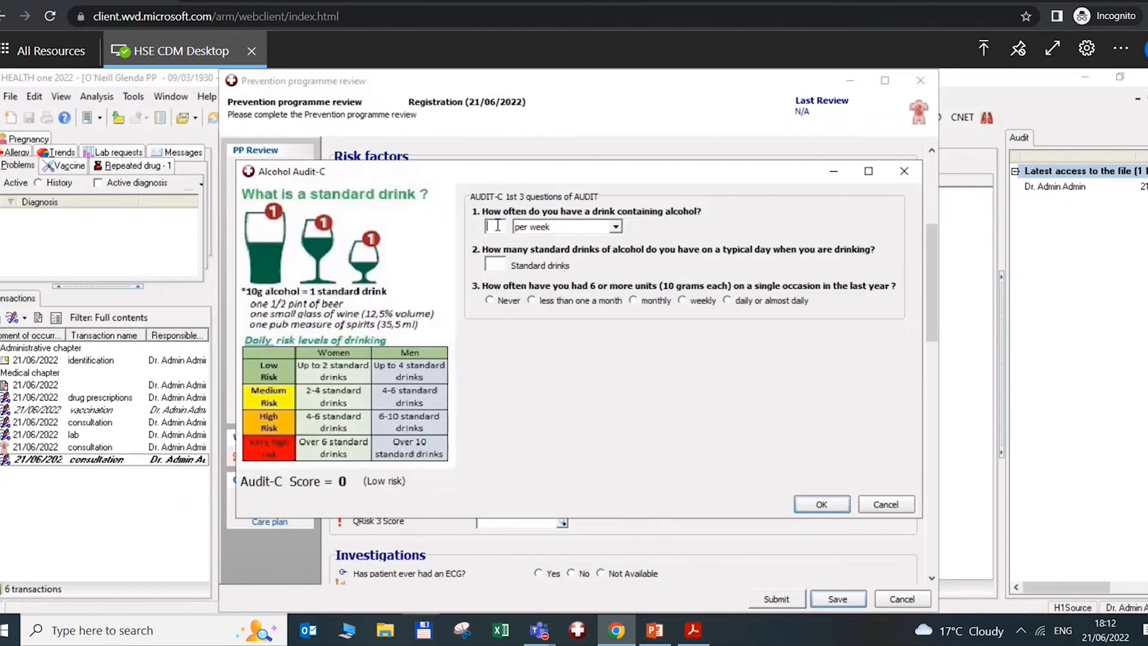
In Audit-C, enter drinking frequency 6 per week and 8 standard drinks, answering Never to question 3
type("2")
left_click(497, 264)
type("1")
left_click(489, 301)
left_click_drag(502, 223, 448, 227)
type("6")
left_click_drag(496, 269, 436, 262)
type("8")
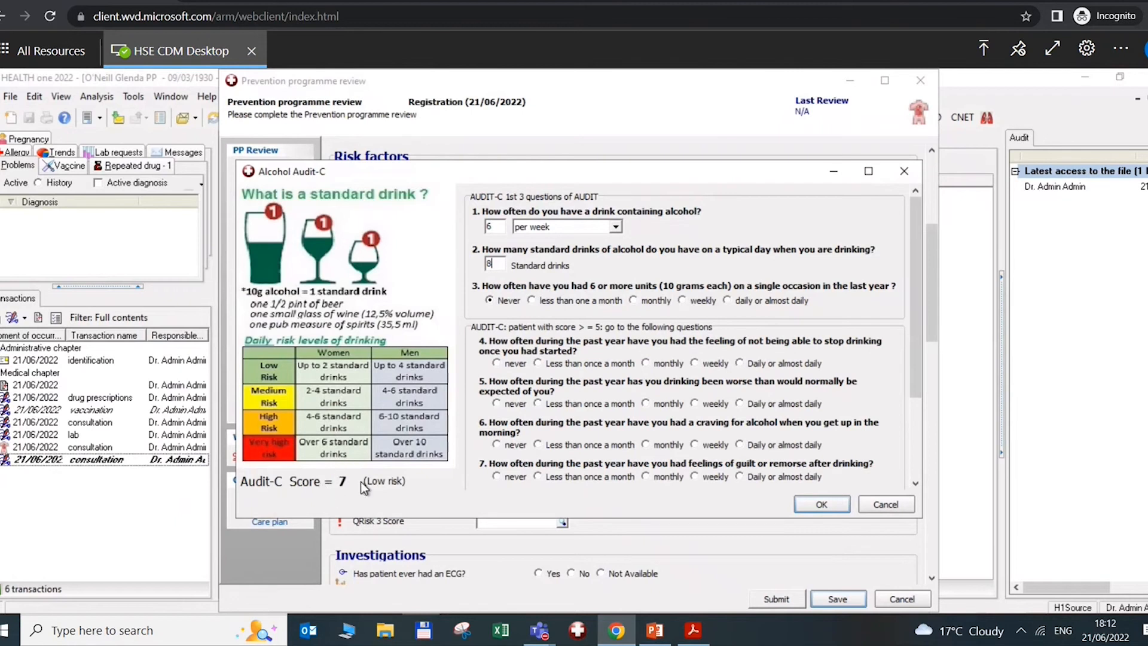
Answer never to Audit-C questions 4–10, accept the score of 7, and set physical activity to 0 Days (inadequate)
left_click(497, 364)
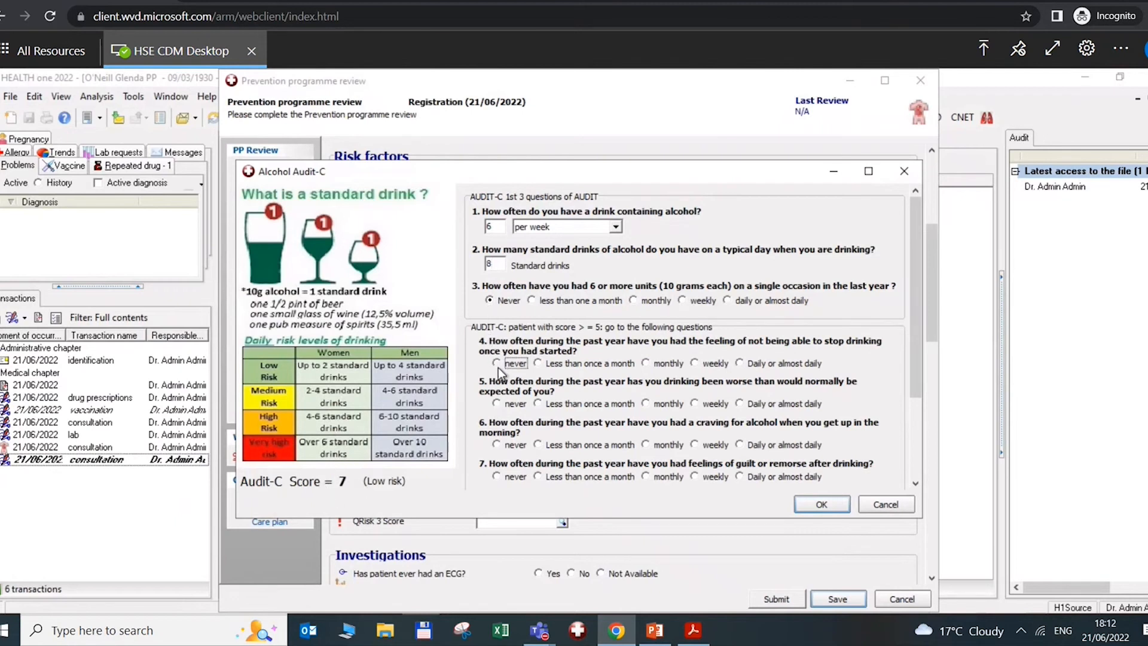
left_click(497, 403)
left_click(497, 444)
left_click(497, 476)
left_click_drag(915, 377, 916, 473)
left_click(497, 400)
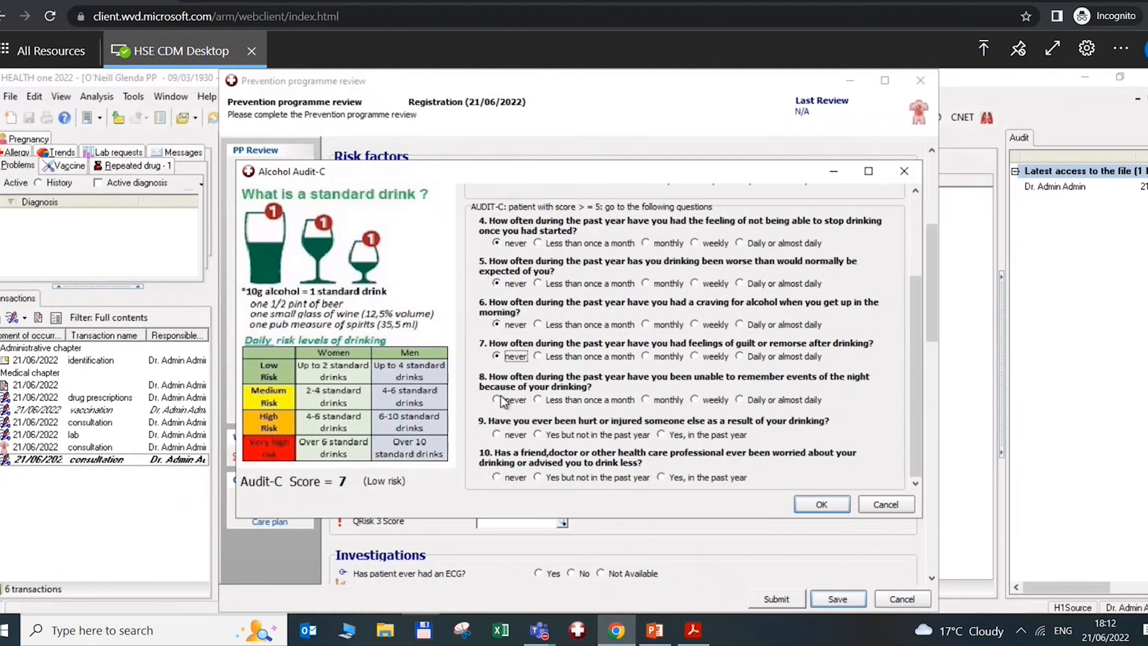
left_click(496, 435)
left_click(496, 477)
left_click(817, 505)
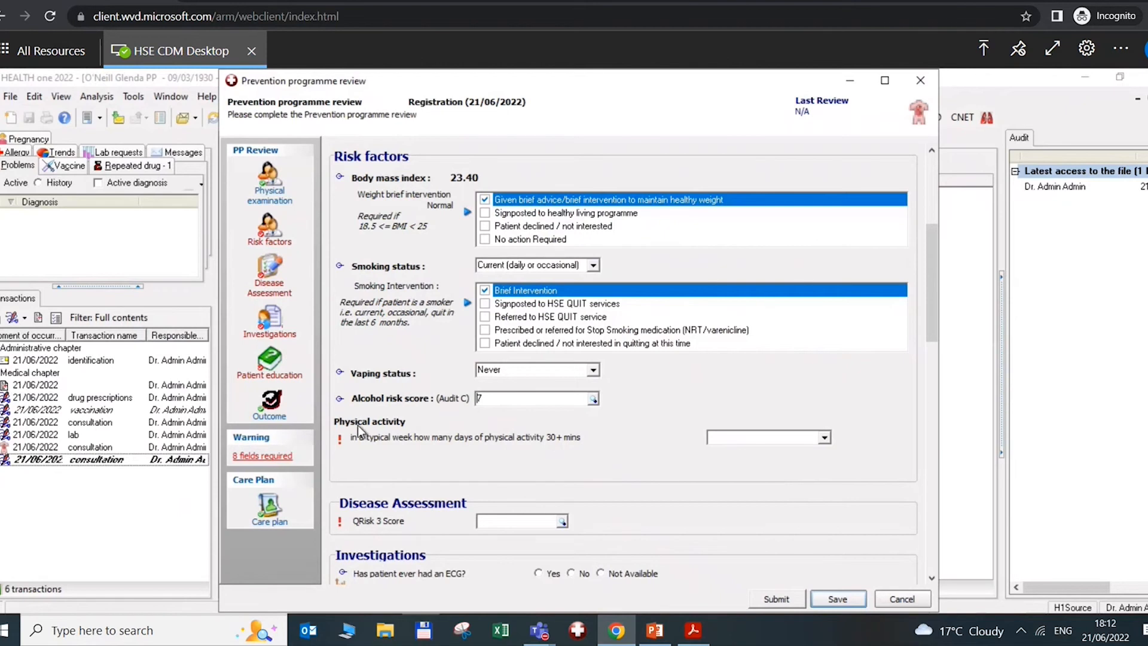
left_click(825, 436)
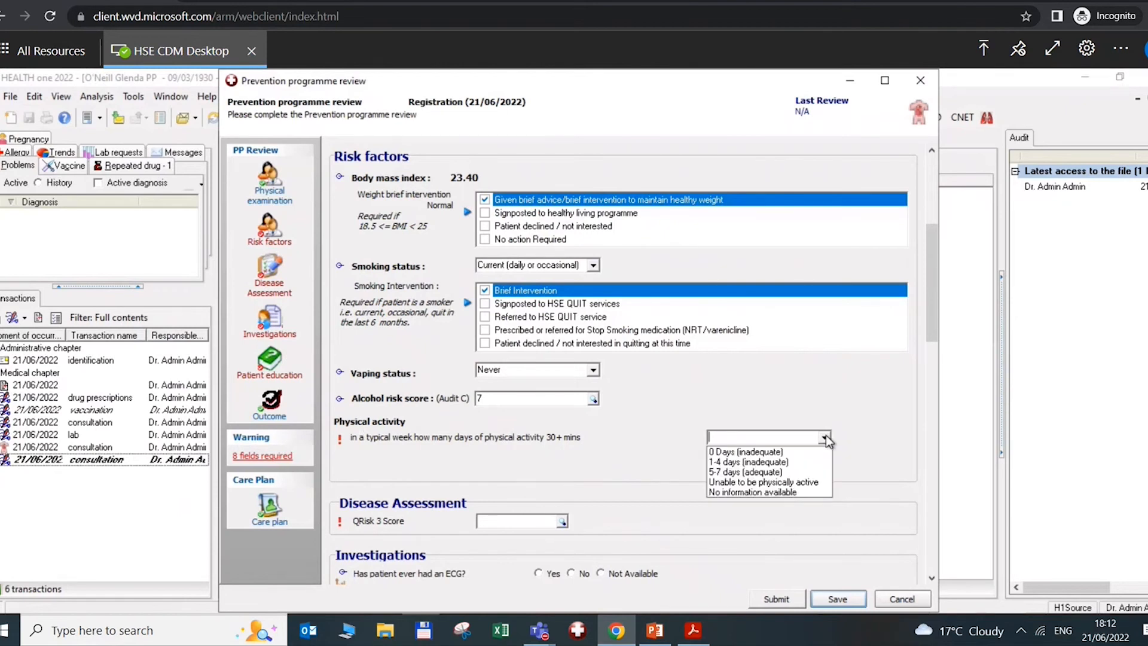
left_click(738, 452)
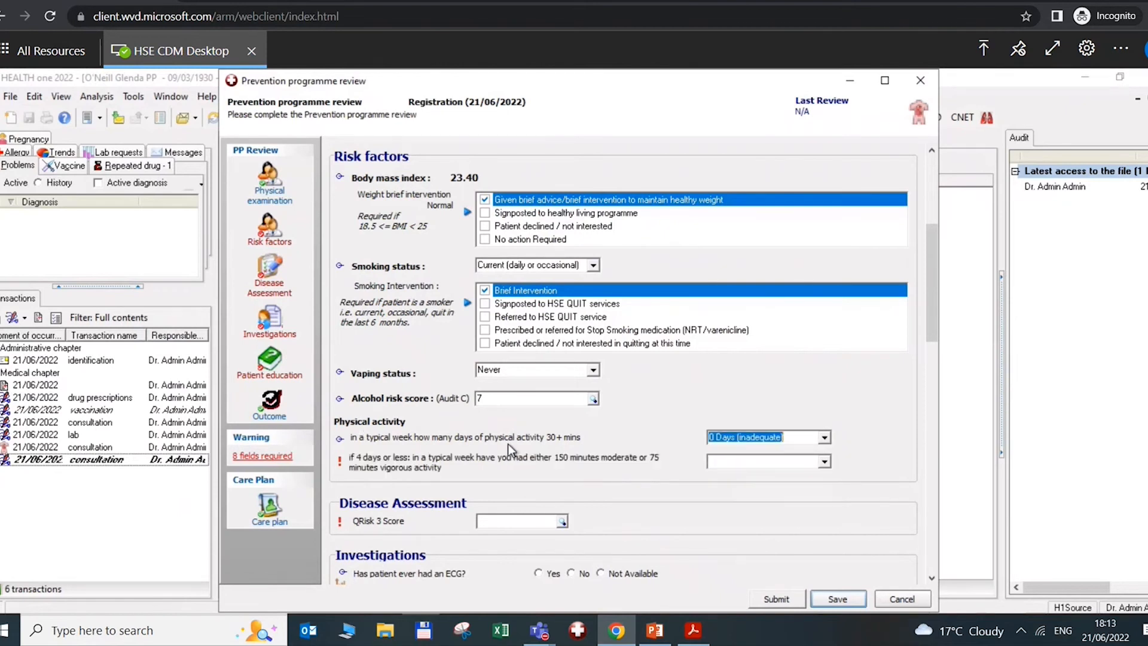
Answer Yes (adequate) to the 150-minute activity question and fill in a calculated QRisk 3 score of 26.78
left_click(825, 459)
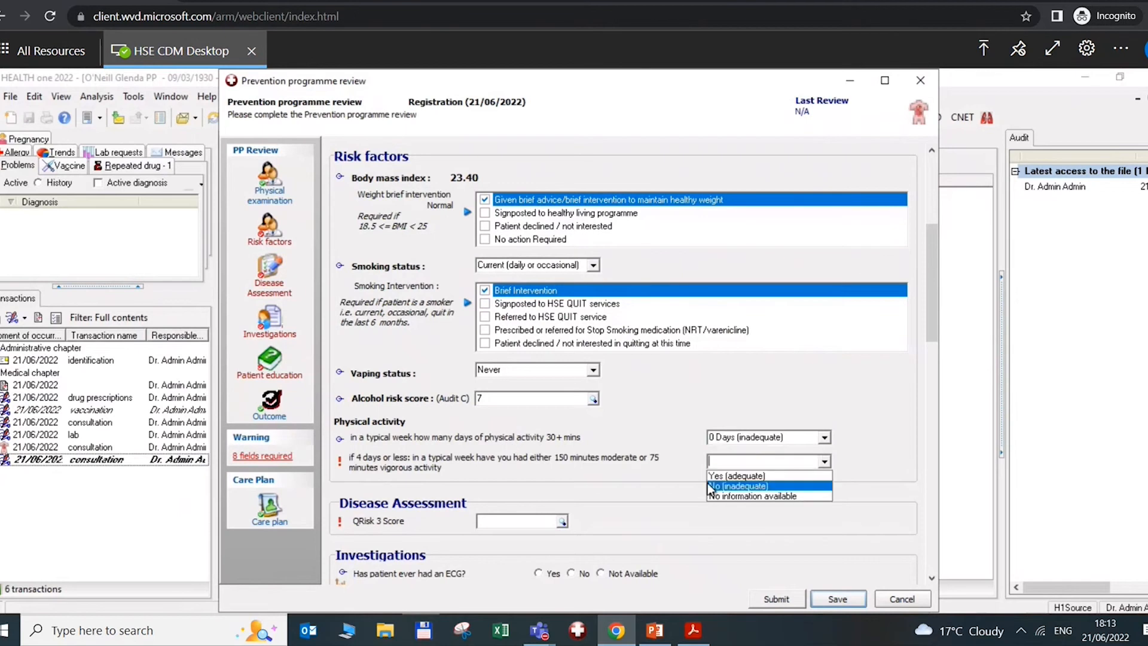
left_click(737, 473)
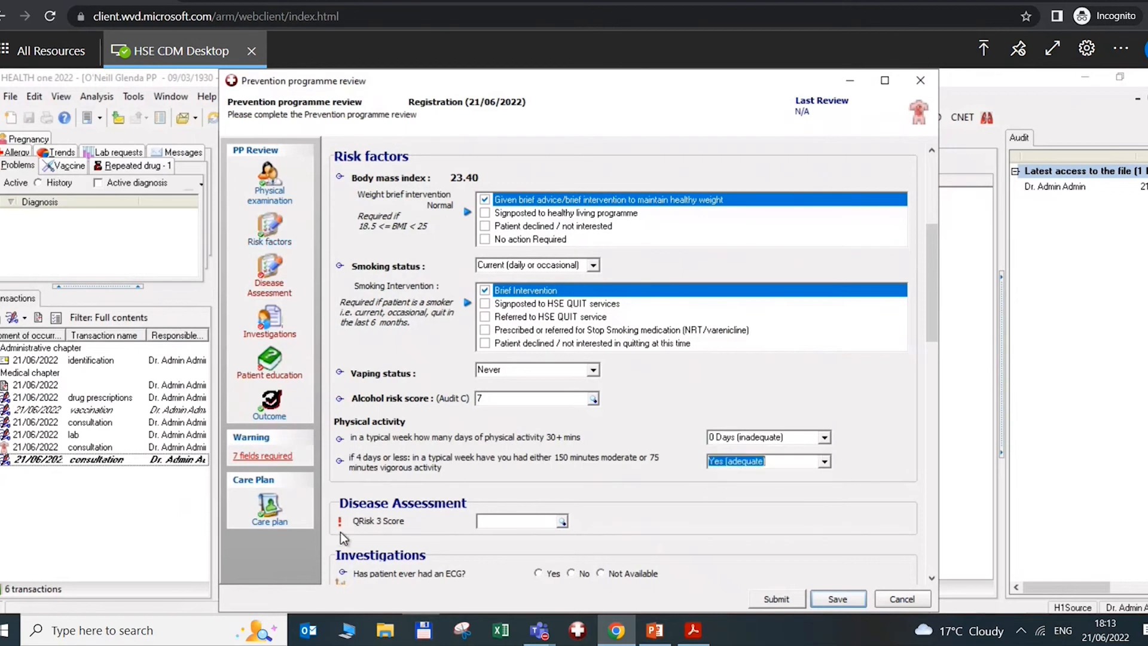
left_click(563, 523)
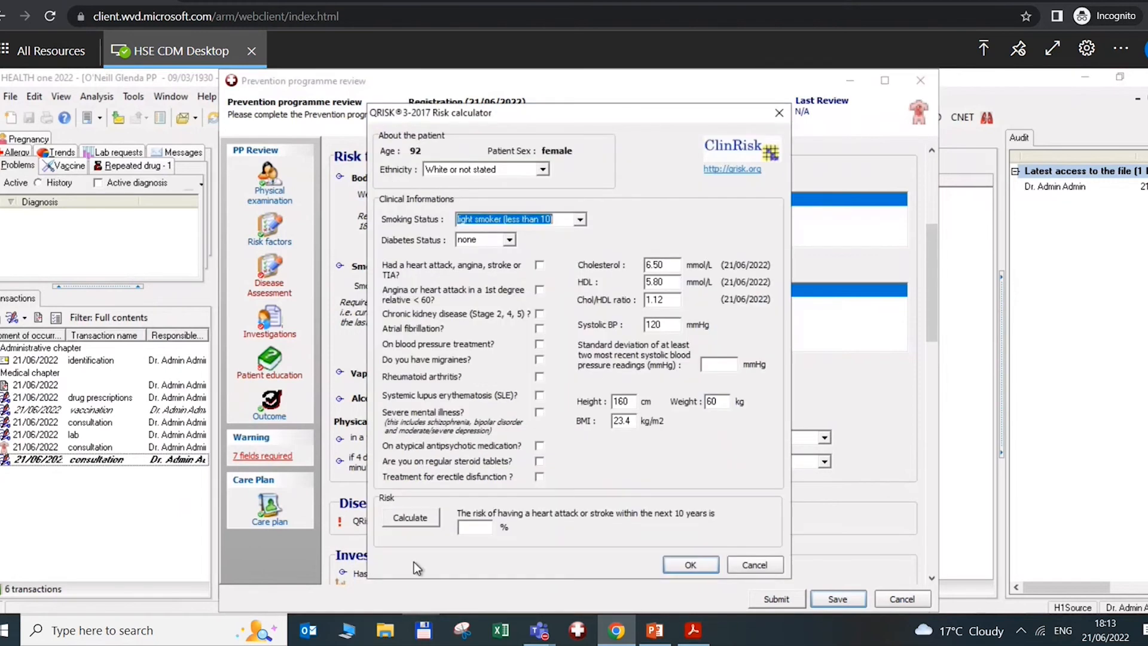
left_click(411, 518)
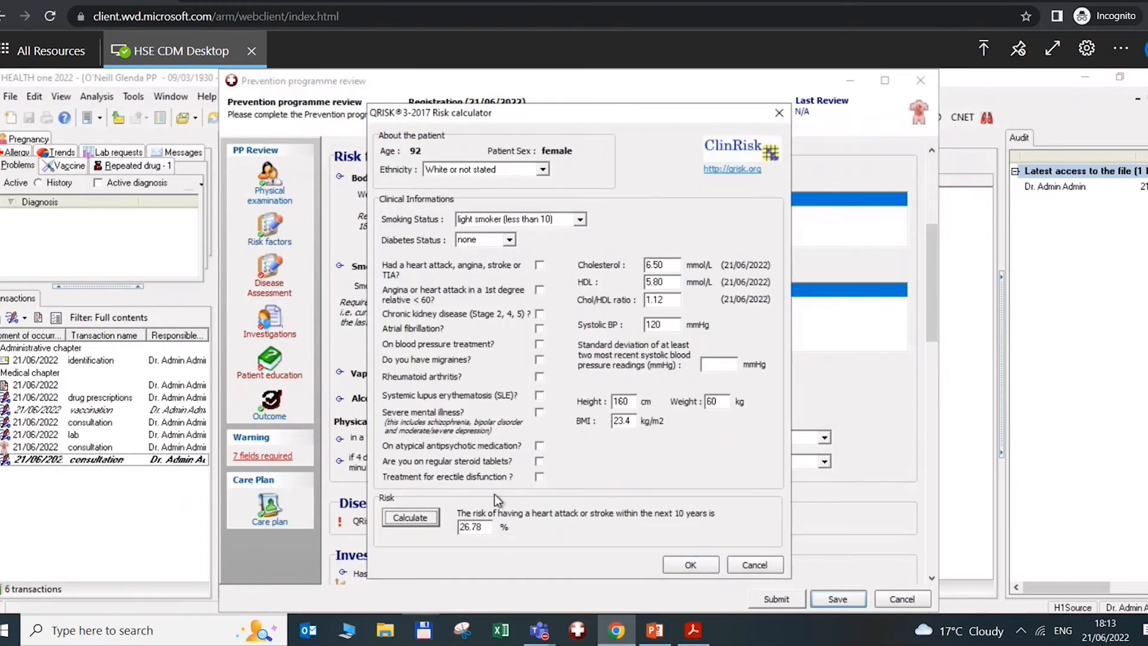
left_click(701, 564)
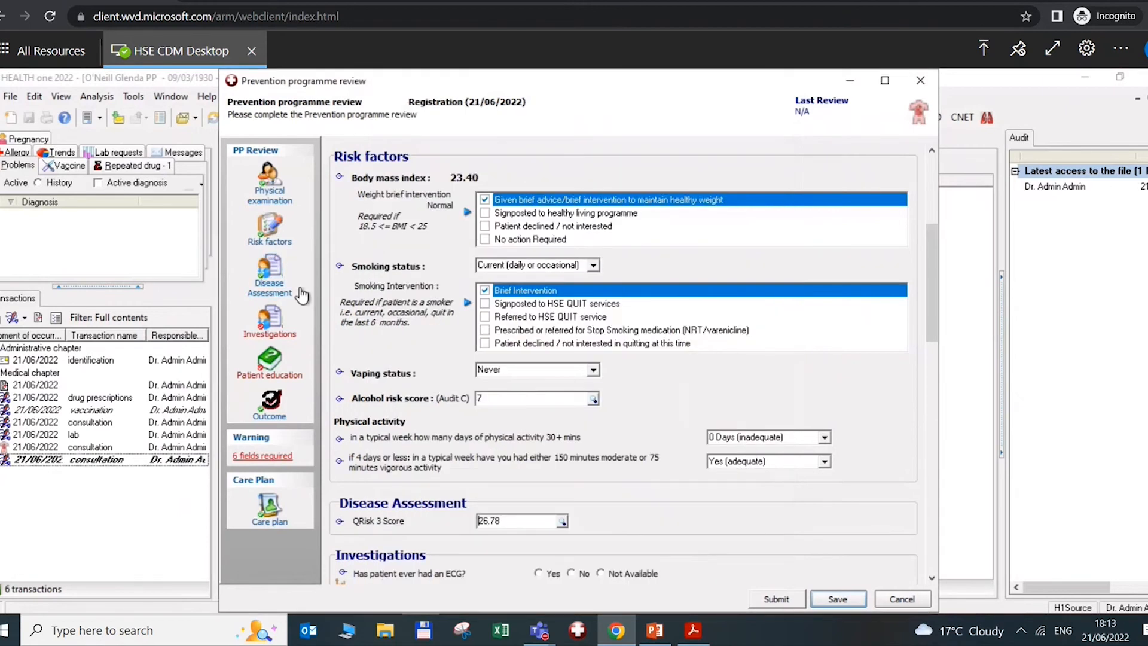
In Investigations, record No for an ECG and close the health record list
left_click(258, 336)
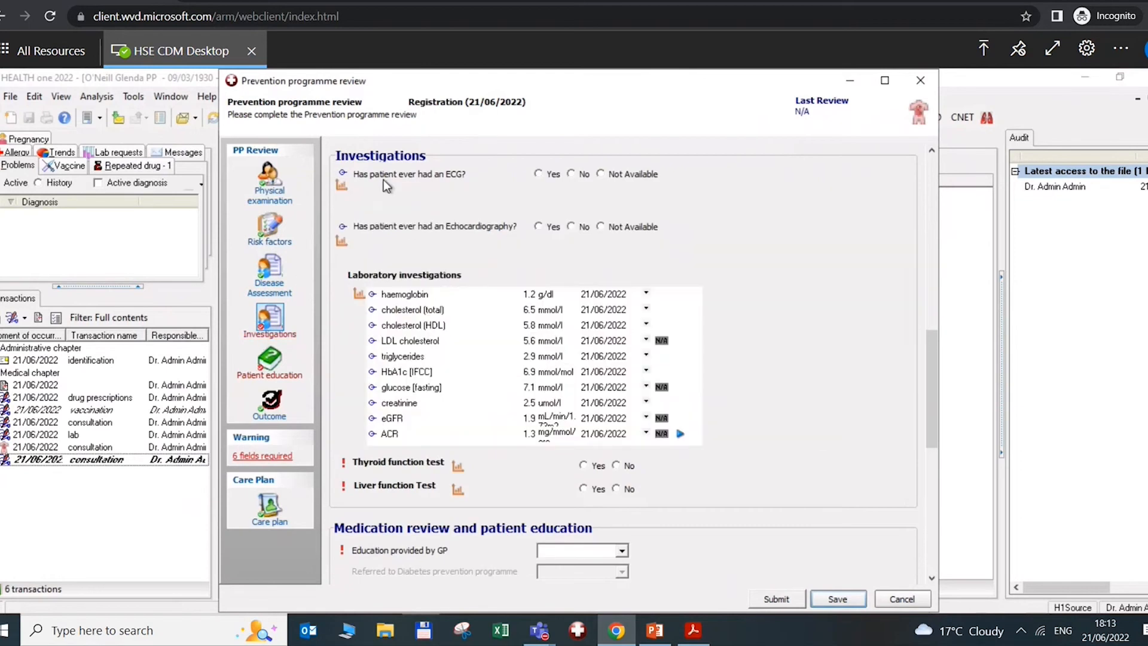
left_click(572, 173)
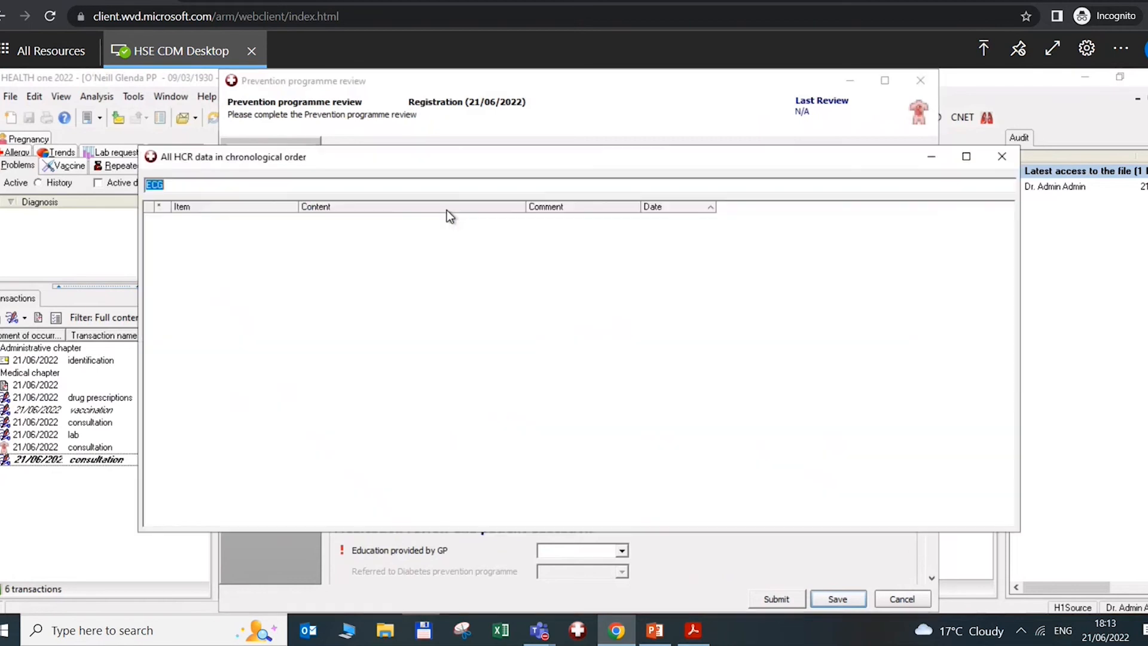
key("BackSpace")
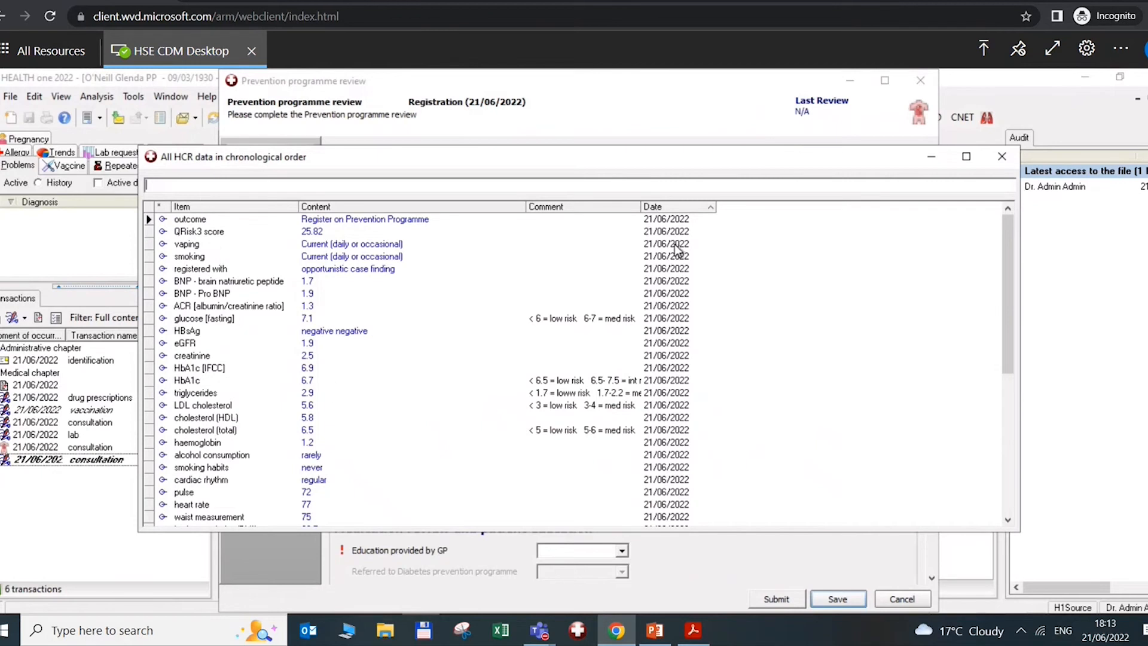
left_click(1002, 156)
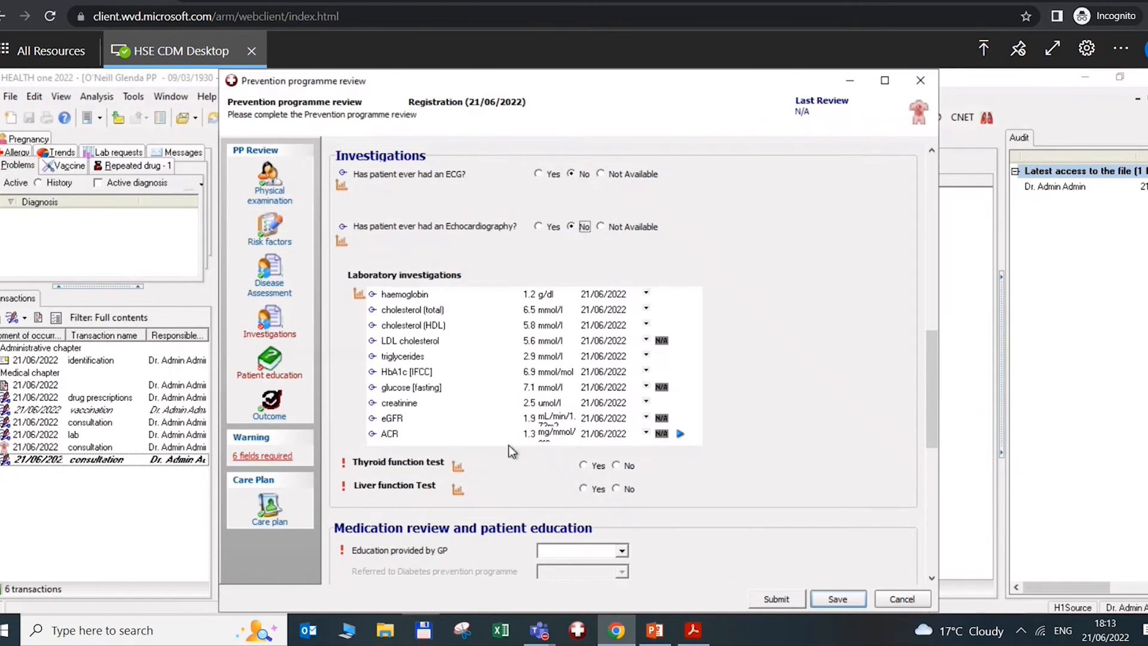
Mark thyroid and liver function tests as Yes and view each test's results
left_click(585, 466)
left_click(585, 489)
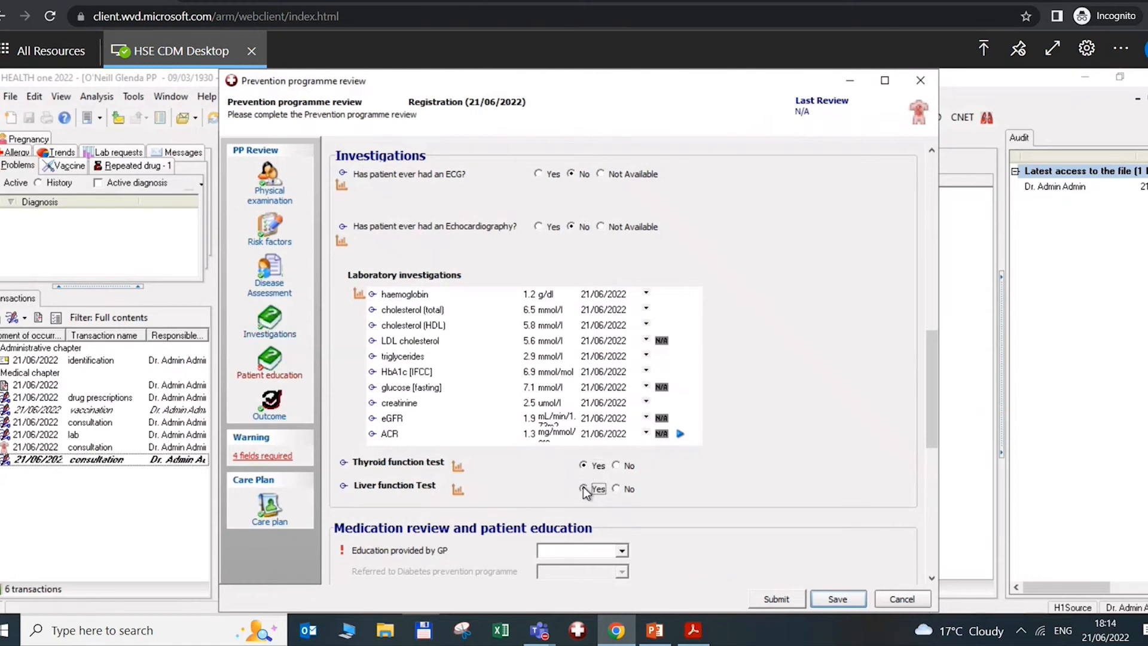
left_click(456, 465)
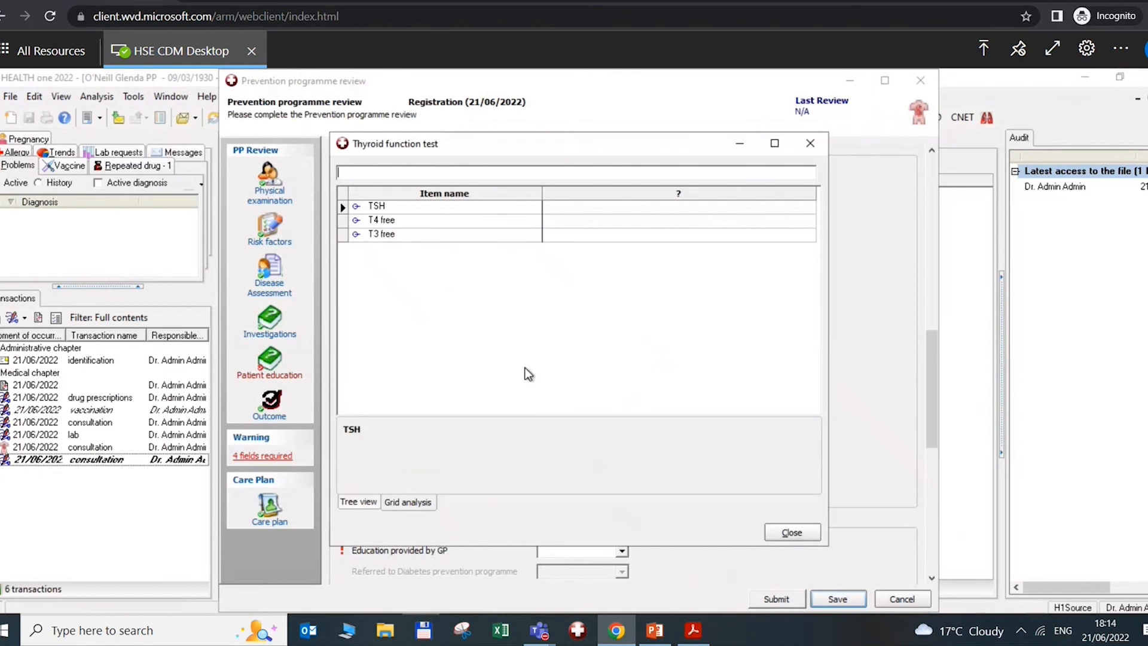
left_click(790, 532)
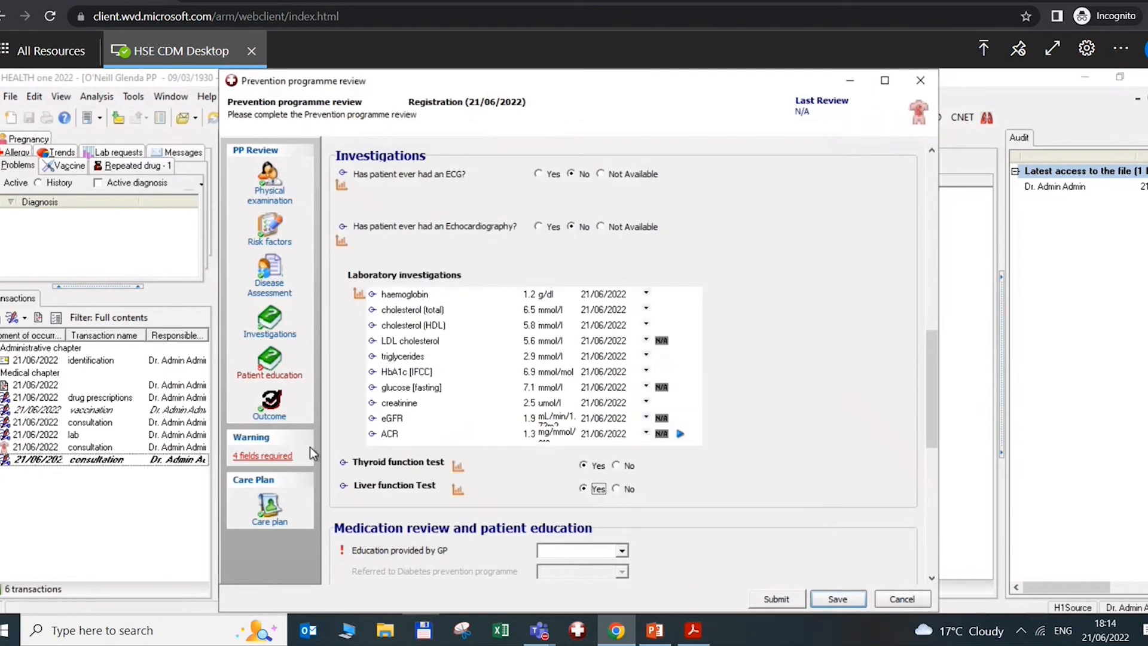
left_click(457, 491)
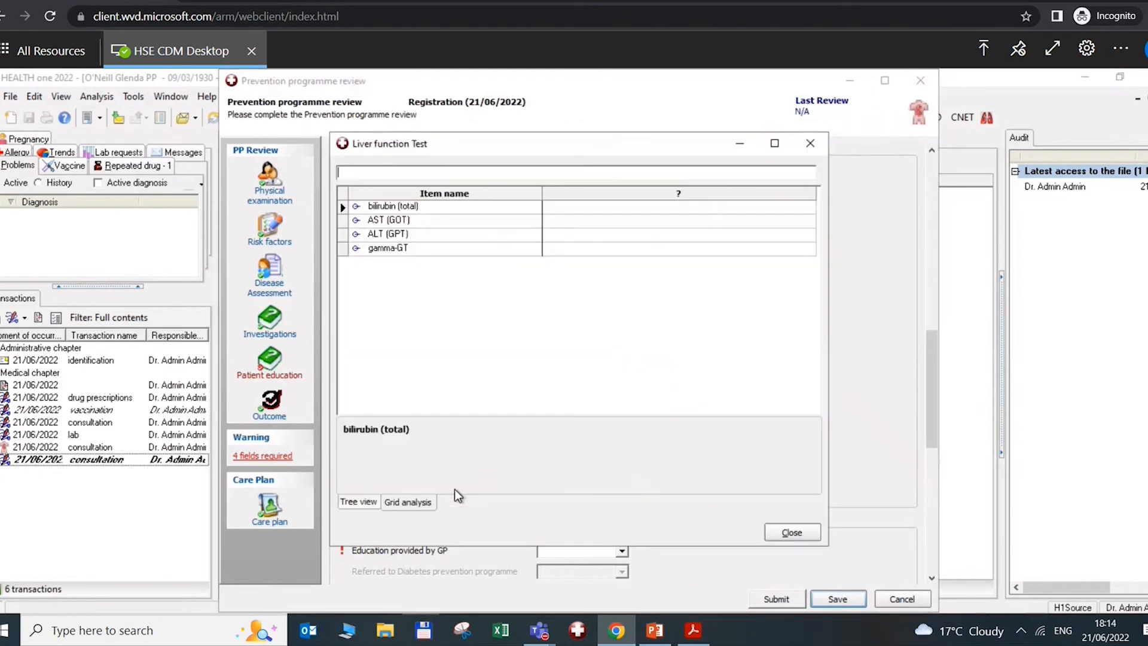
left_click(793, 531)
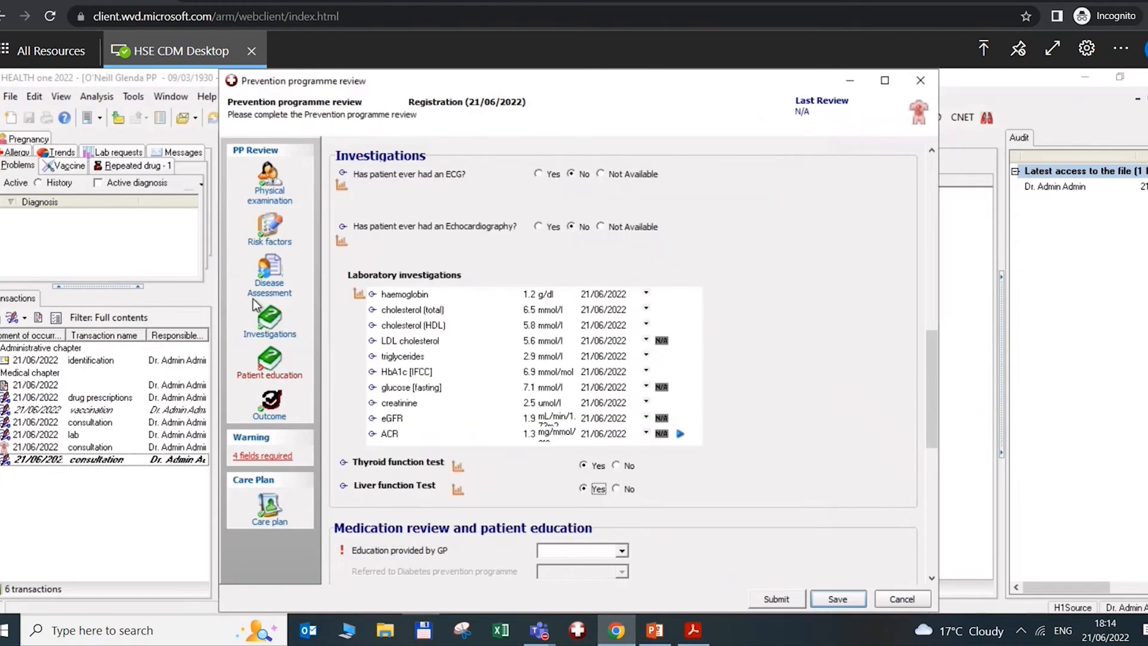
Set Education provided by GP to Yes, leaving the written care plan unanswered
left_click(250, 381)
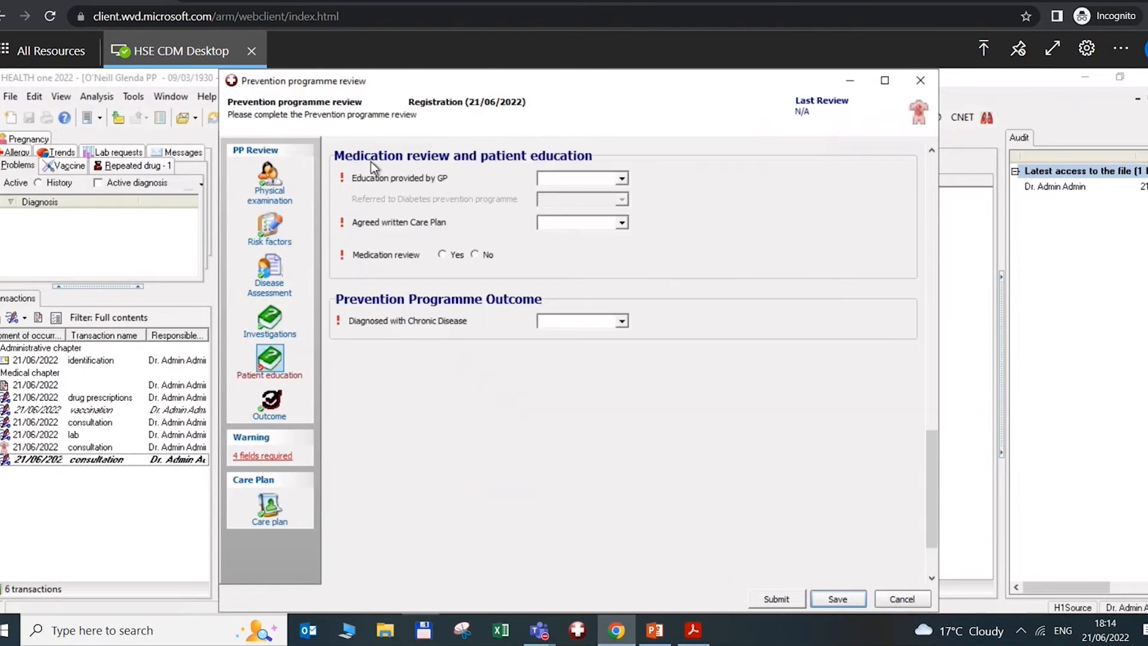
left_click(622, 178)
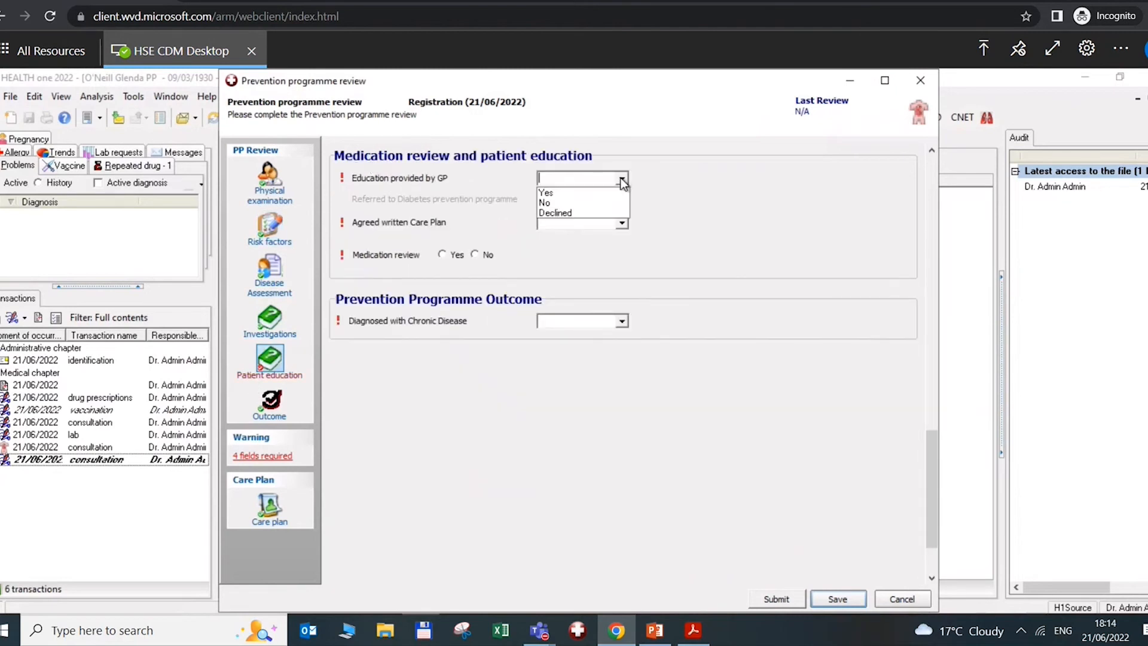
left_click(570, 192)
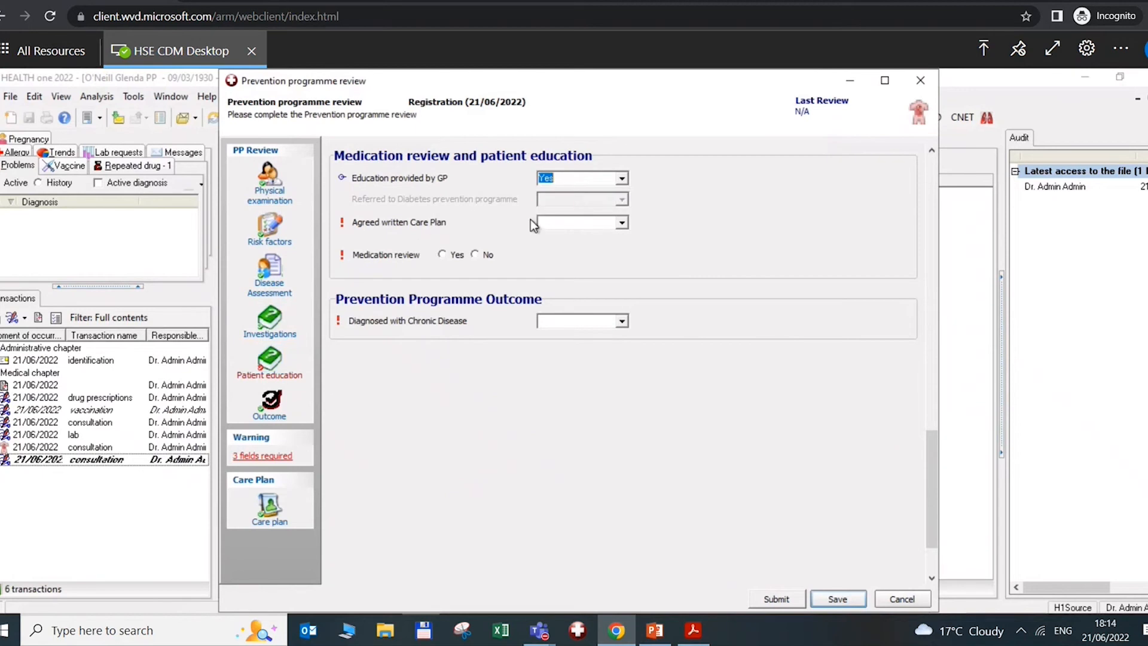
left_click(622, 223)
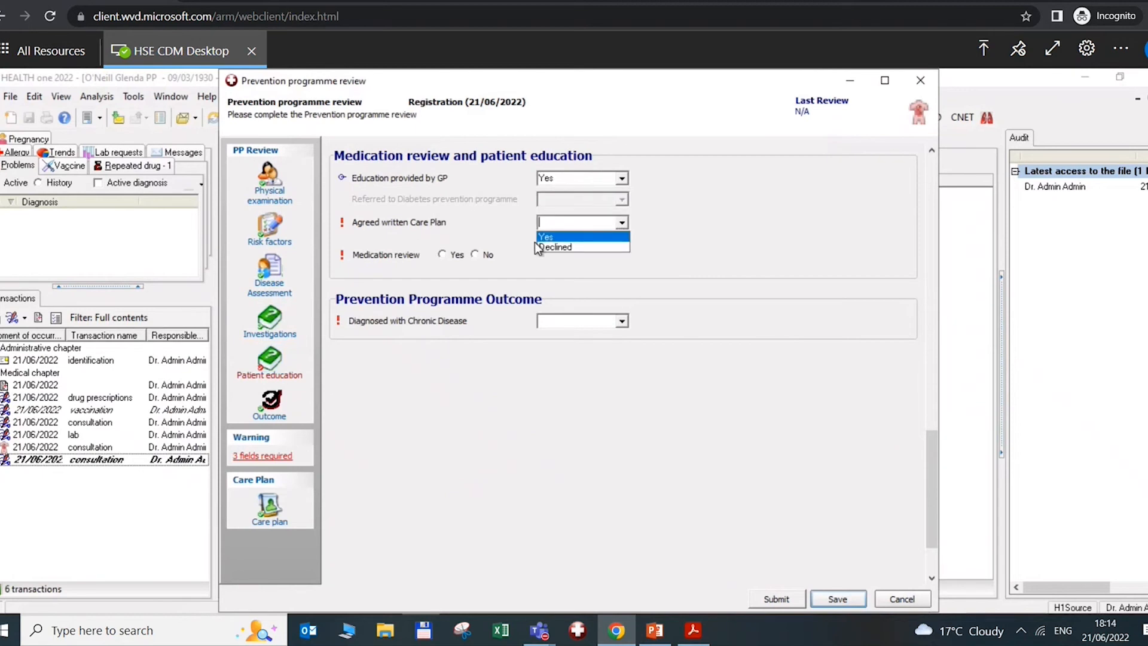
left_click(535, 242)
Record a 21/06/2022 medication review after checking the repeat prescriptions list
left_click(447, 255)
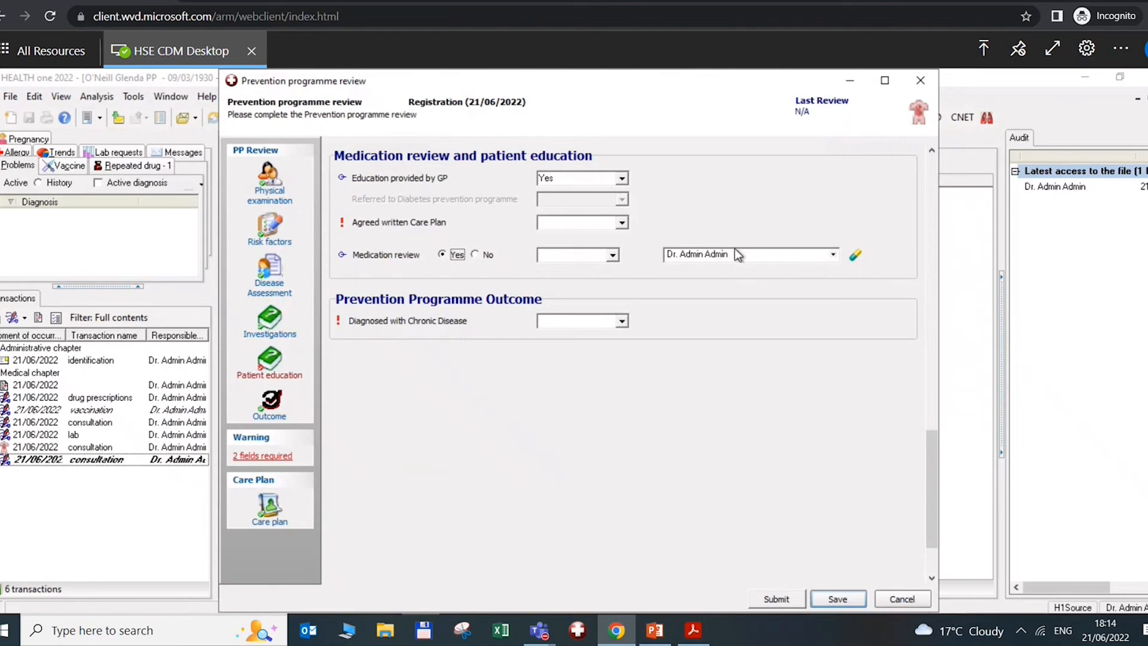
left_click(856, 258)
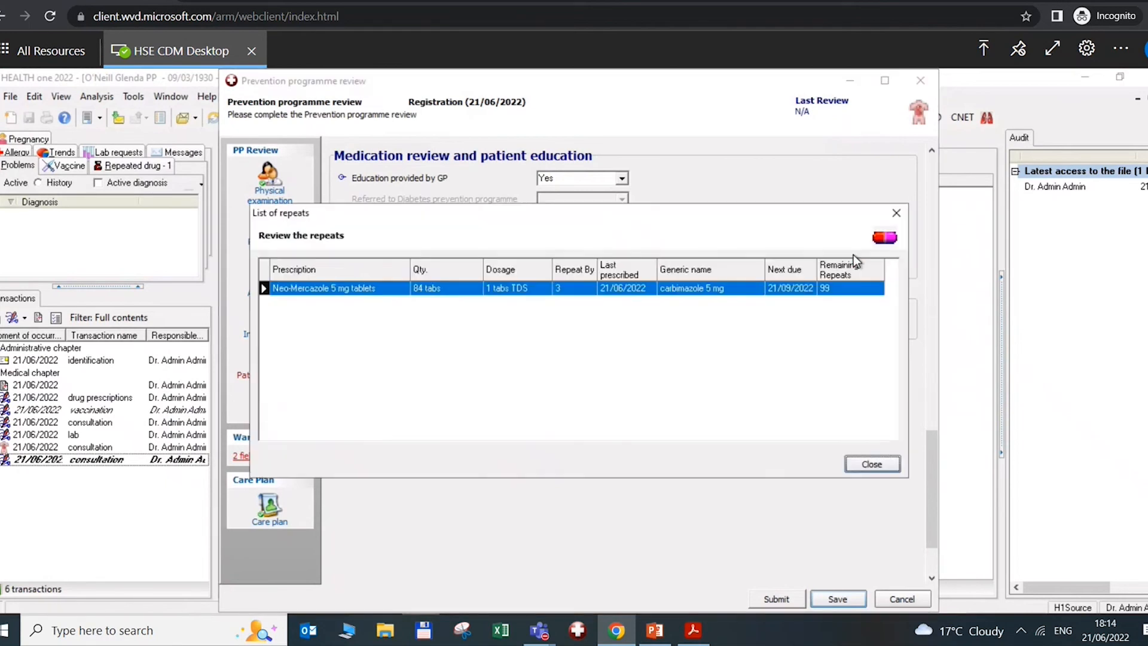
left_click(872, 464)
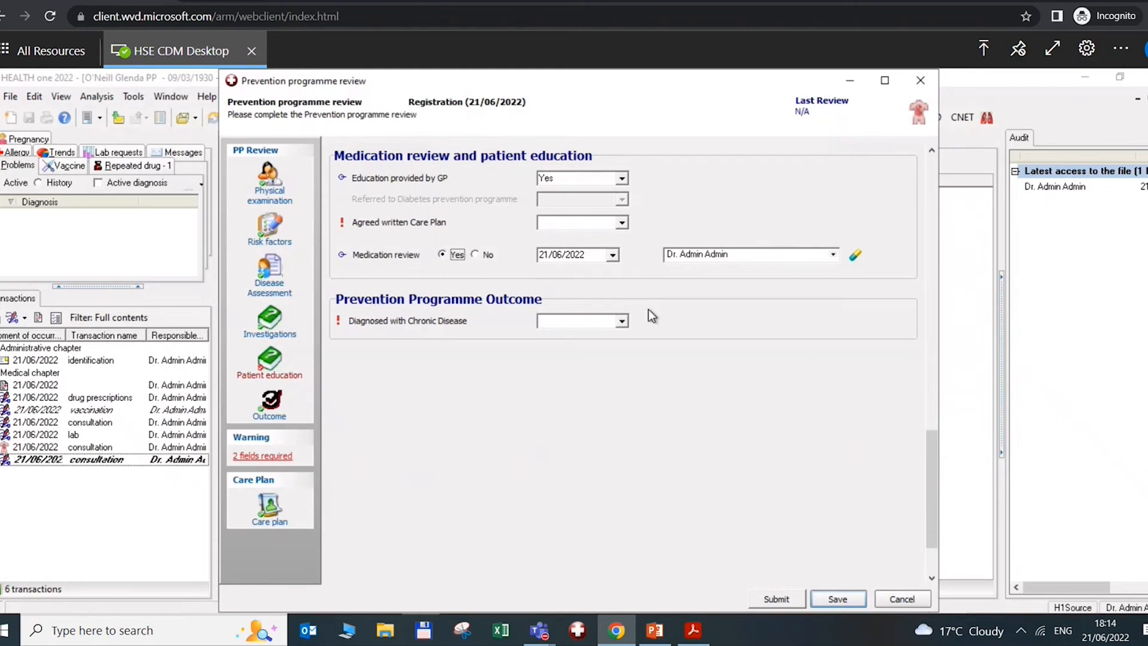
left_click(622, 322)
Mark the patient diagnosed with chronic disease, Diabetes Type 2 only, and save the review
left_click(622, 321)
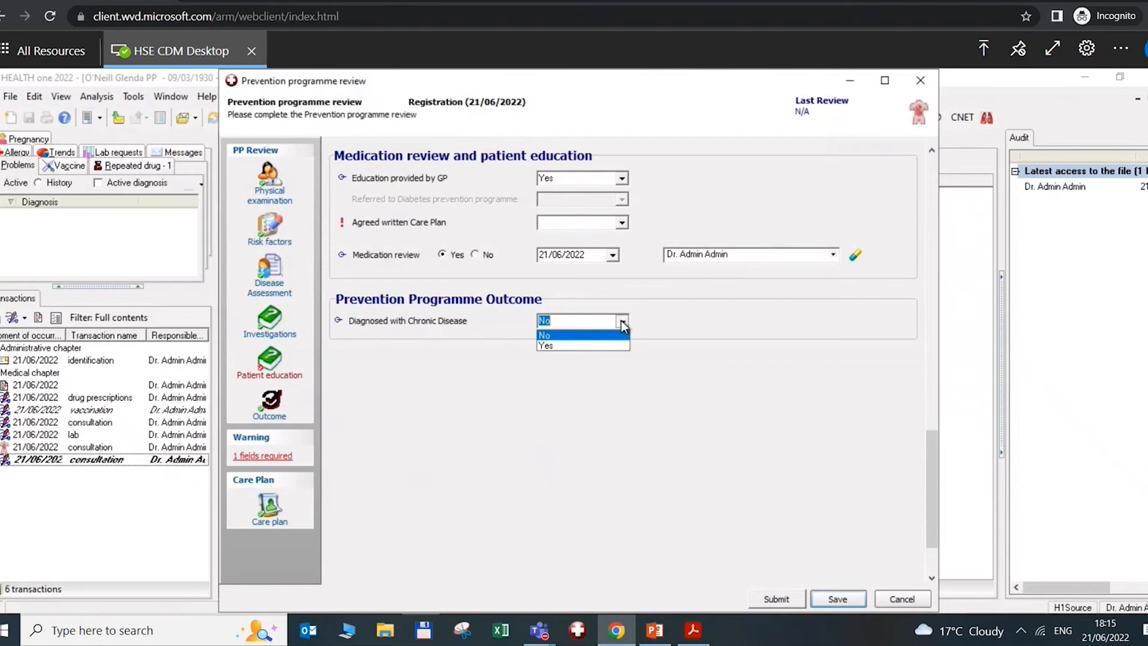
left_click(562, 345)
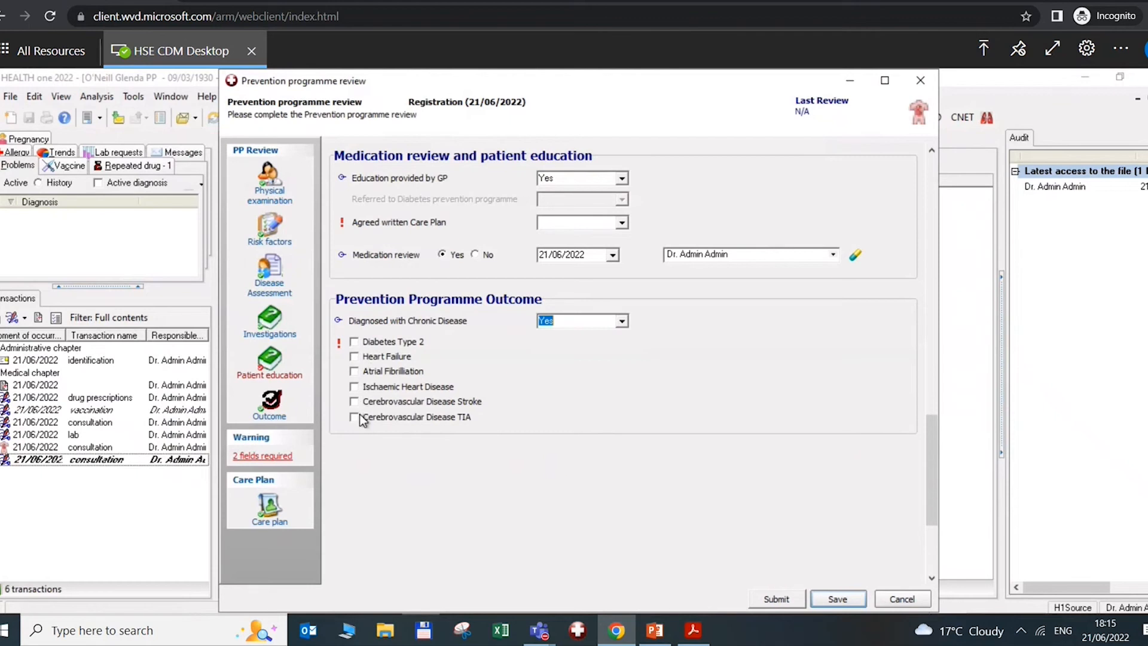
left_click(354, 343)
left_click(354, 357)
left_click(354, 357)
left_click(847, 602)
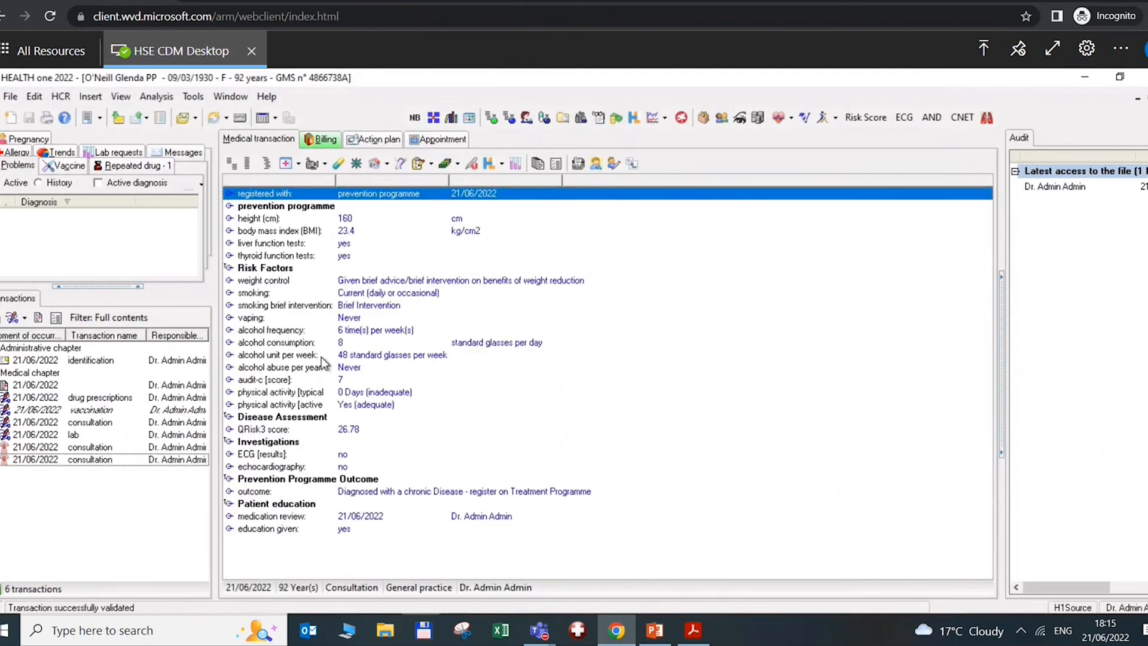
Reopen the saved review and attempt submission to find the missing required field
left_click(280, 331)
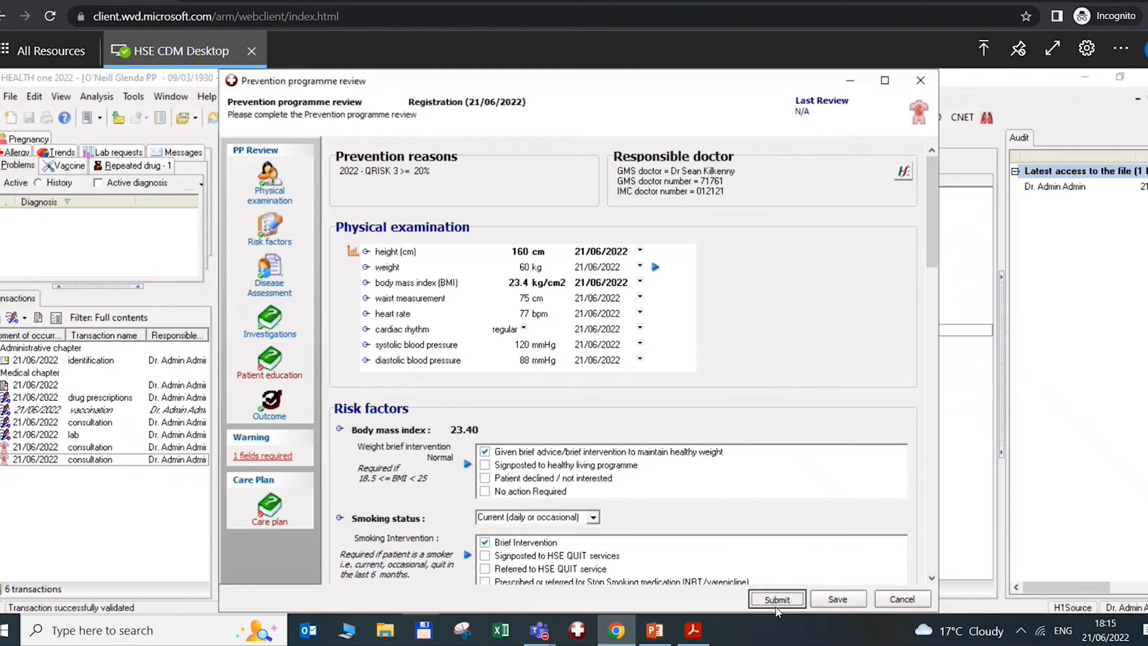
left_click(776, 607)
left_click(271, 454)
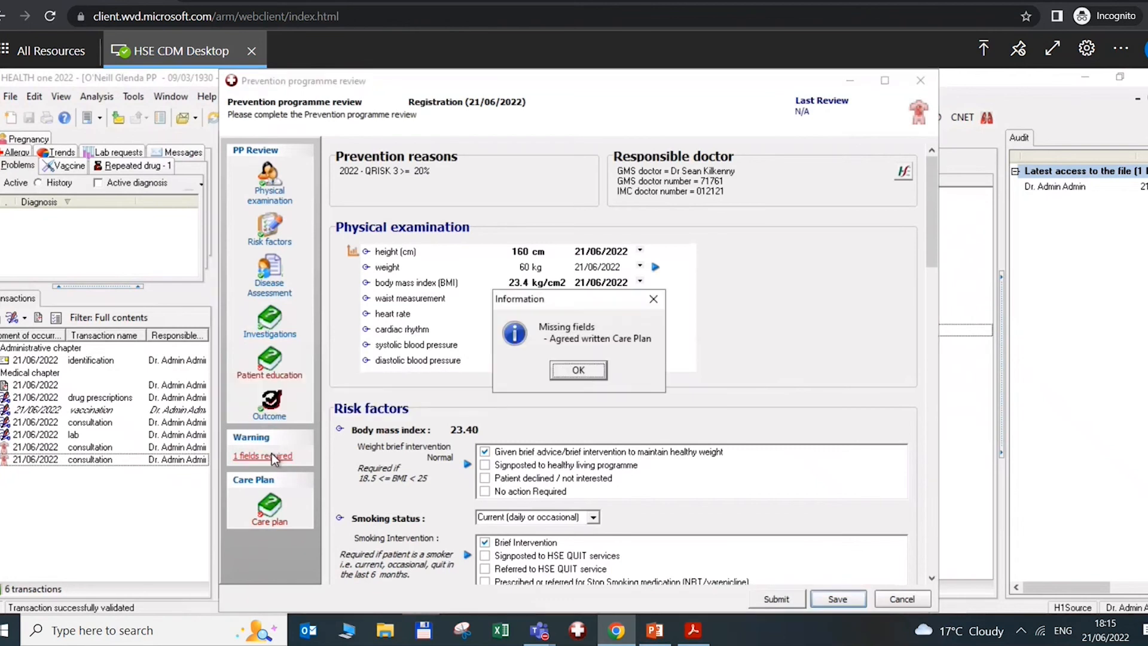
left_click(578, 371)
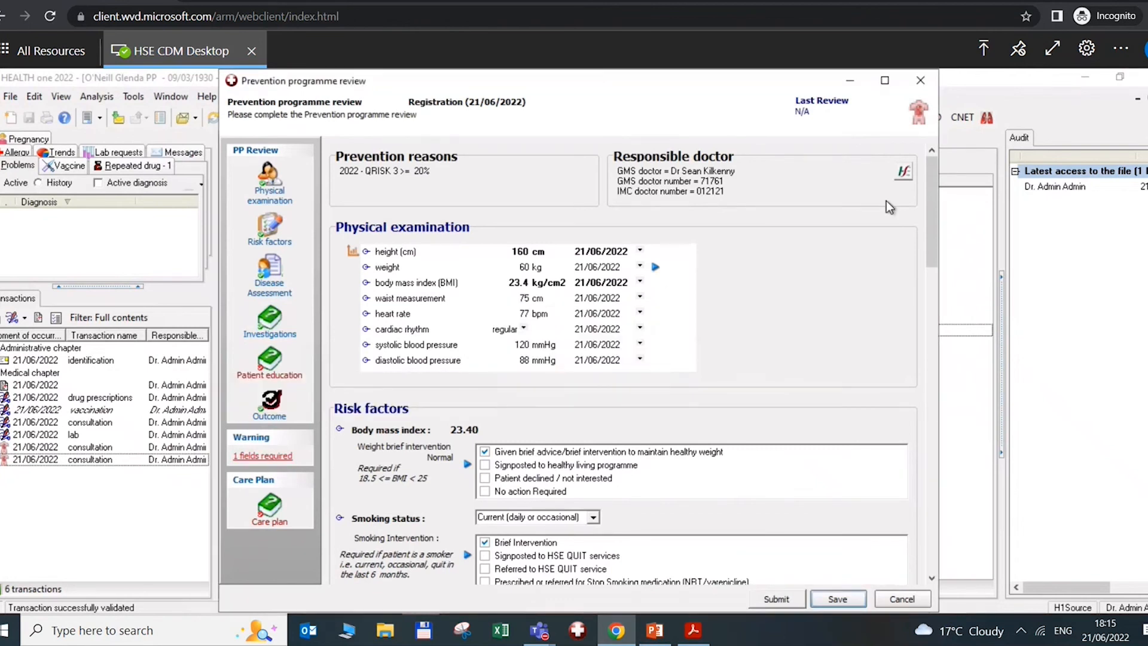
left_click_drag(930, 203, 952, 555)
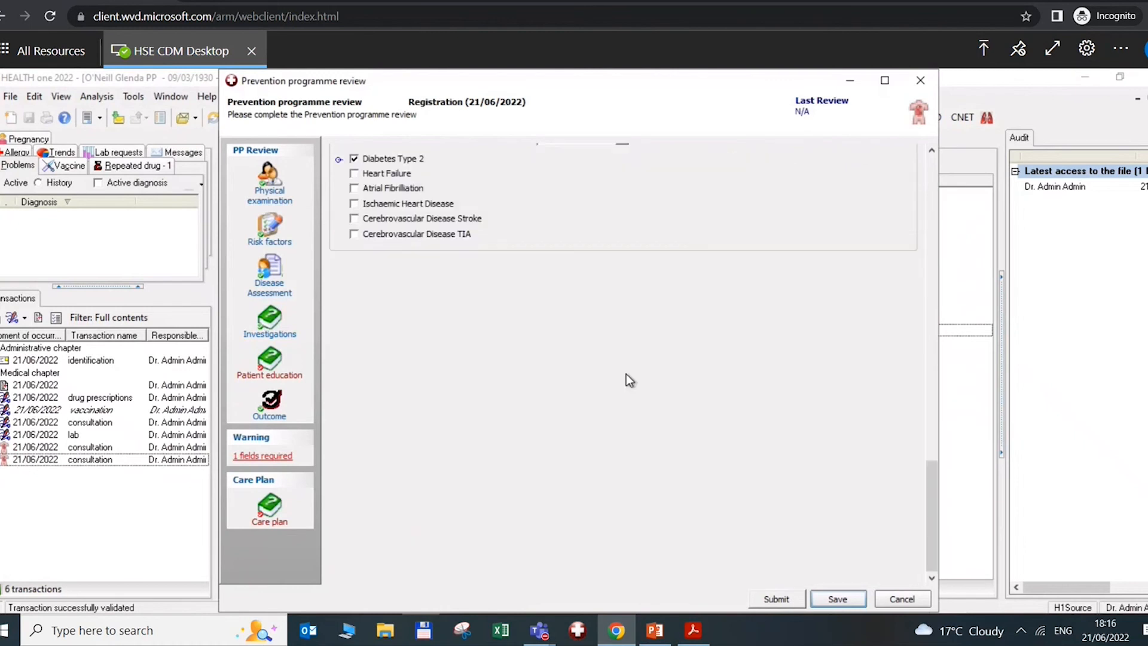
left_click(932, 258)
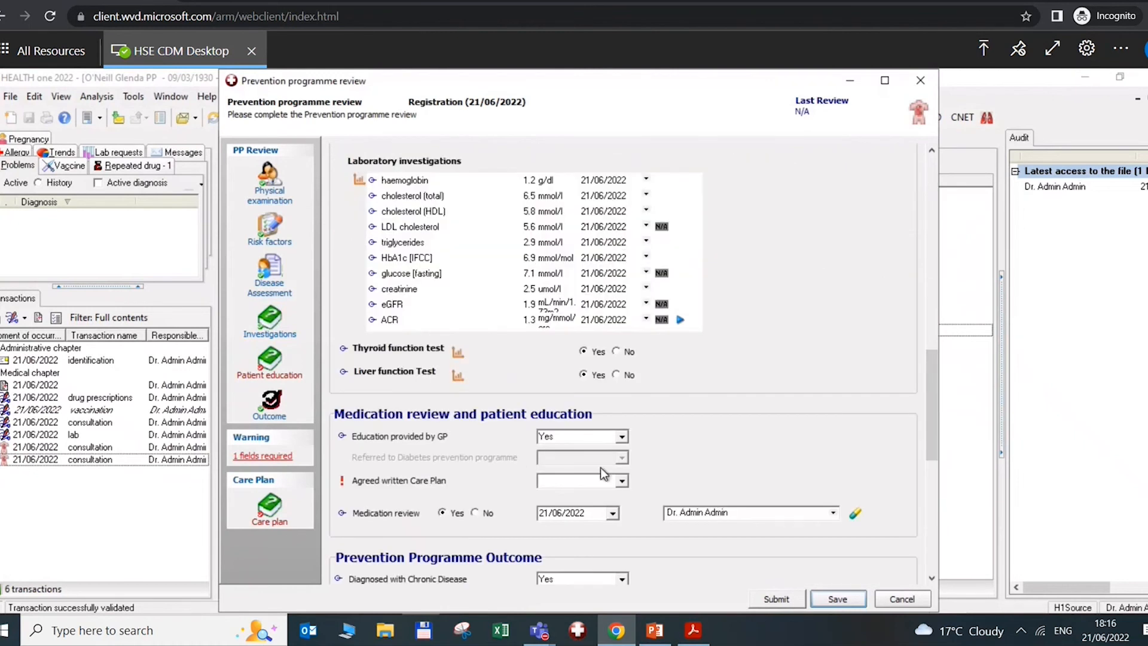
Set Agreed written Care Plan to Yes and submit the CDM data as Sent
left_click(622, 481)
left_click(554, 494)
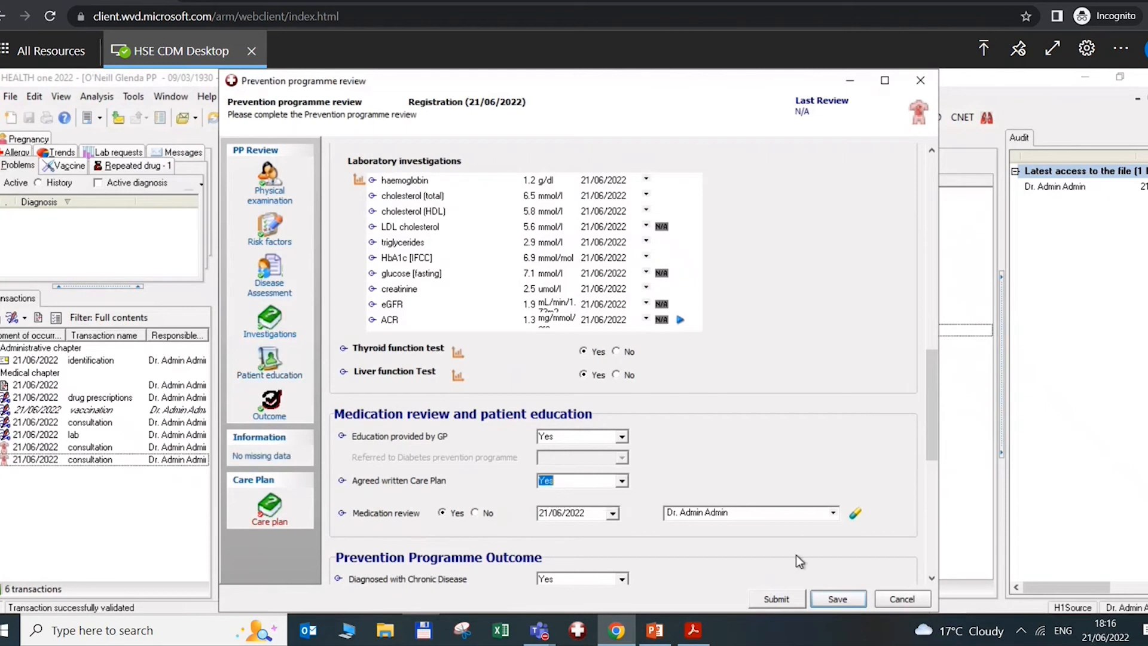
left_click(776, 598)
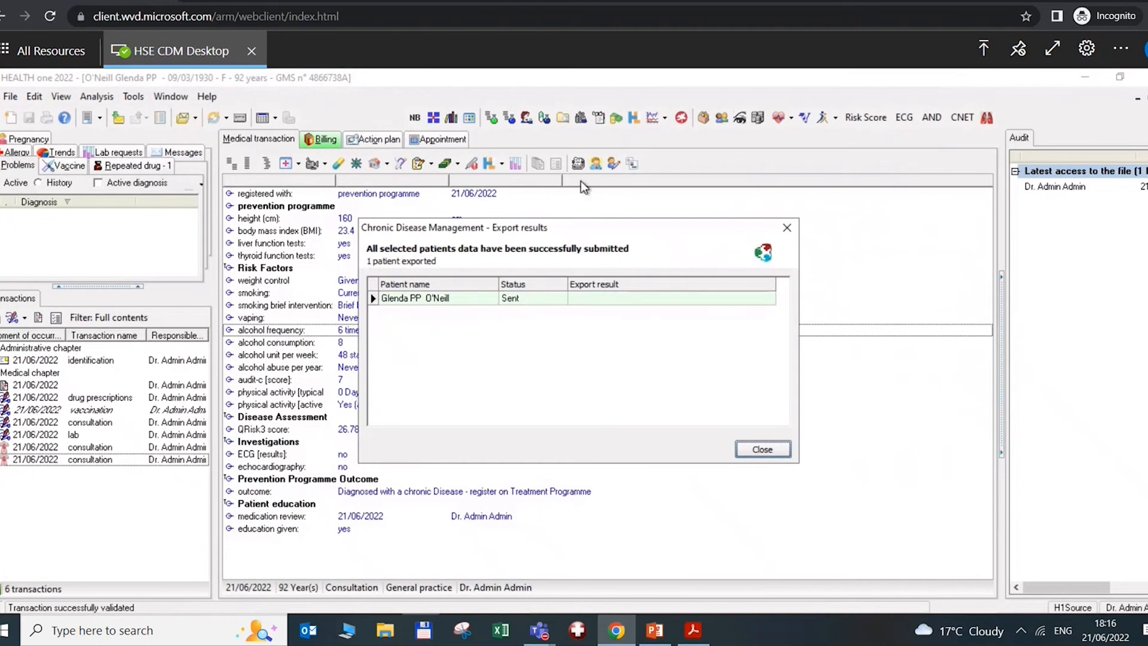
left_click(762, 450)
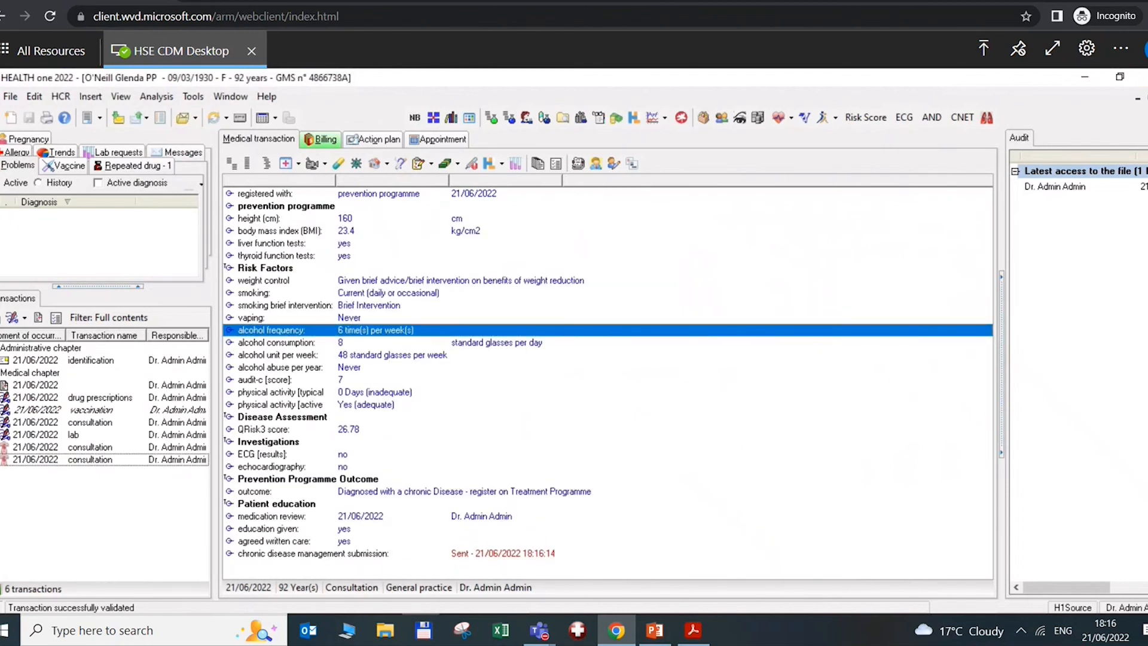
left_click(192, 160)
Filter the patient list by first name and open the matching test patient's record
type("glenda")
key("Return")
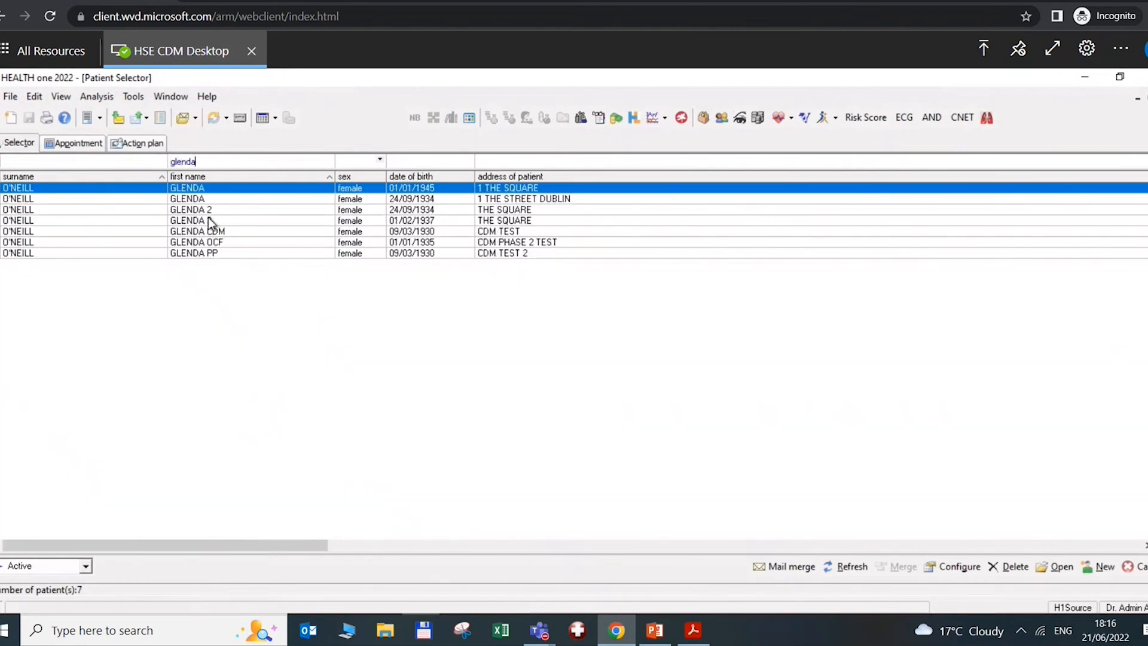
double_click(222, 232)
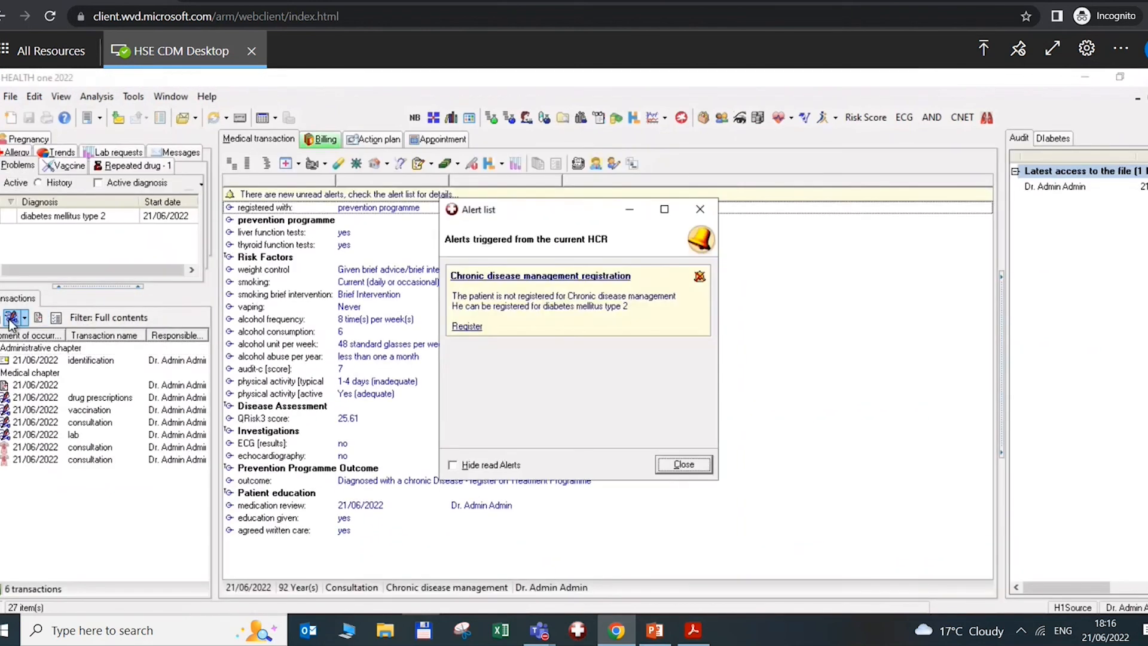
Dismiss the alert list and add a new consultation transaction dated 21/06/2022
left_click(683, 464)
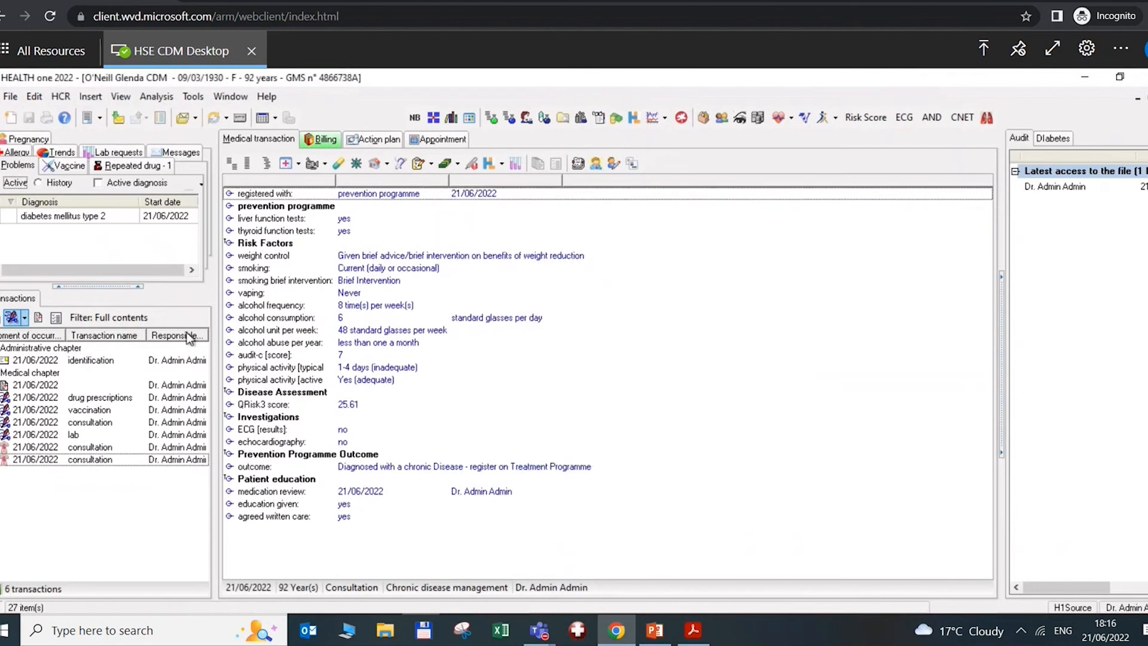
left_click(683, 468)
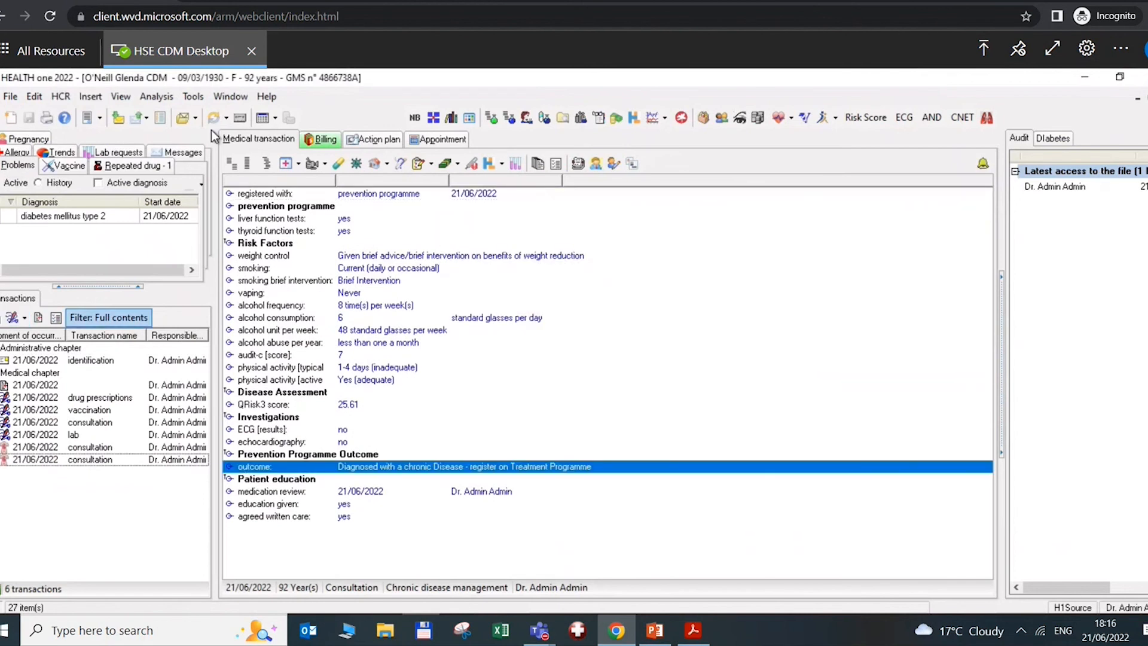
left_click(12, 318)
left_click(429, 500)
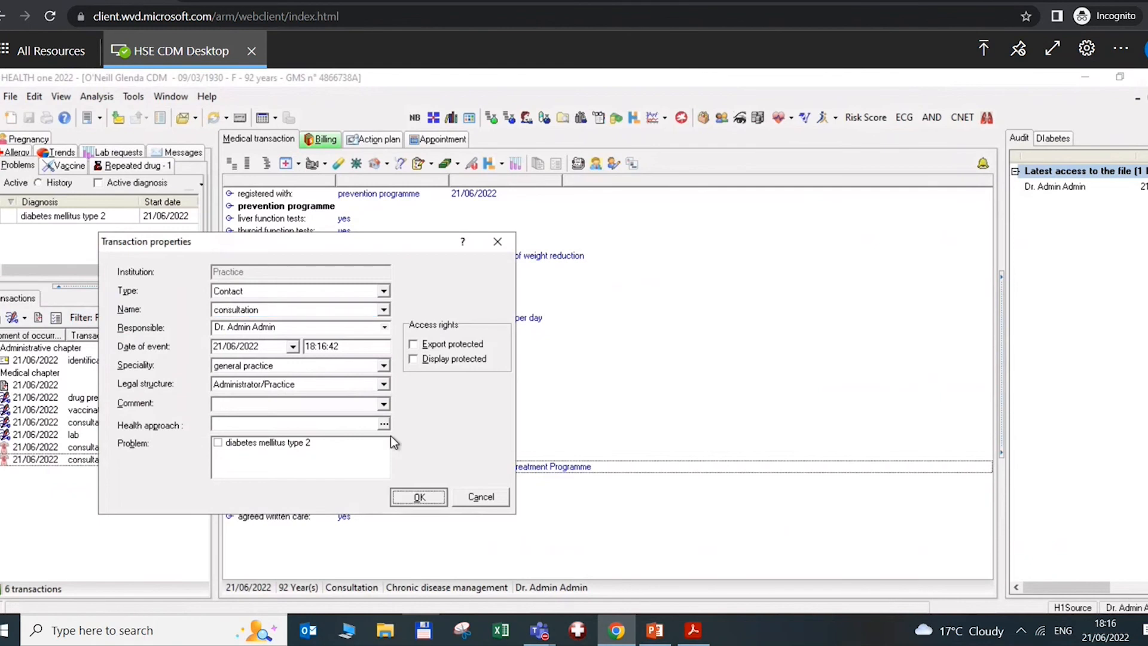
Insert the 'cdm' chronic disease management form into the new consultation
left_click(285, 162)
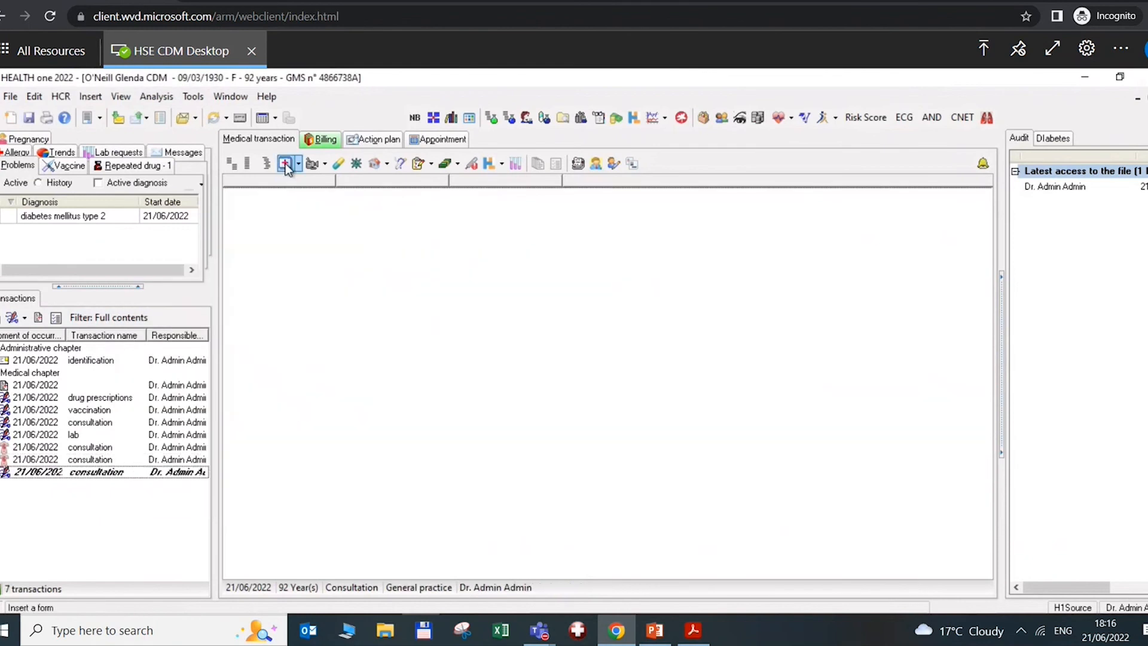
type("cdm")
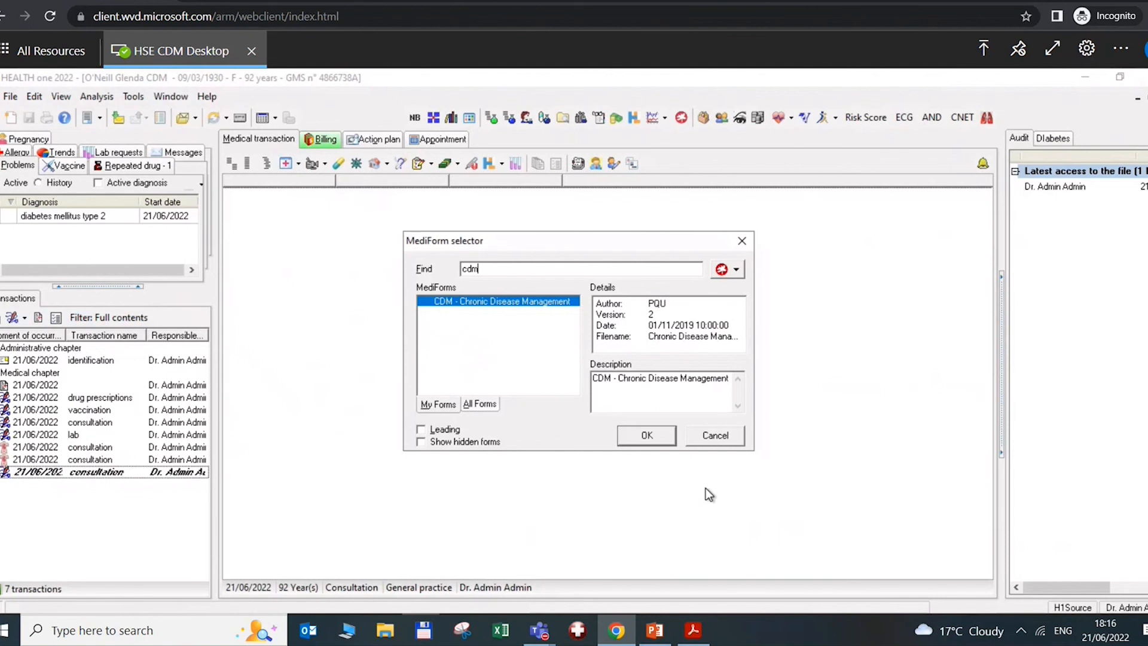
left_click(647, 436)
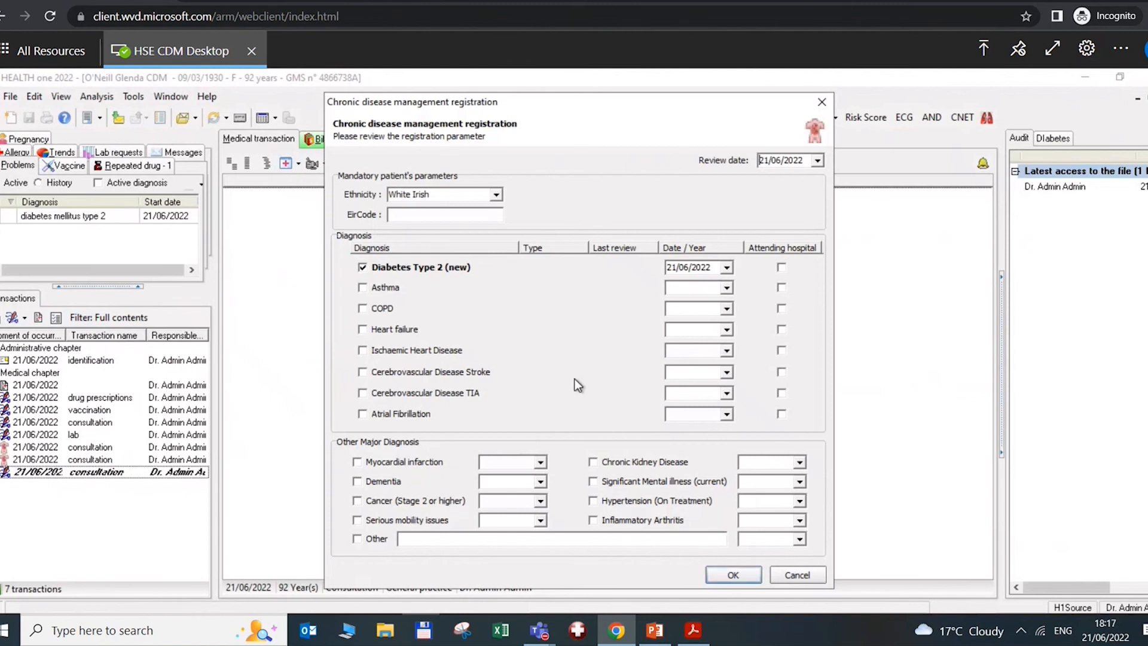
Confirm the Diabetes Type 2 (new) registration to open the review form
left_click(727, 575)
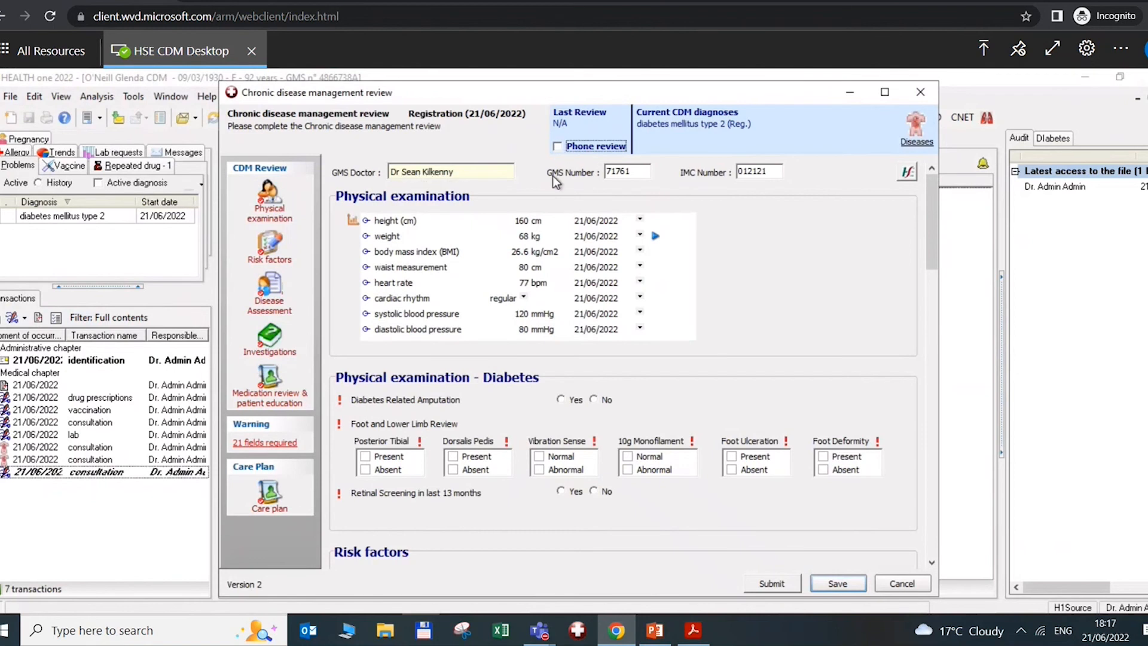
Check the patient's GMS number online and record no diabetes-related amputation
left_click(908, 175)
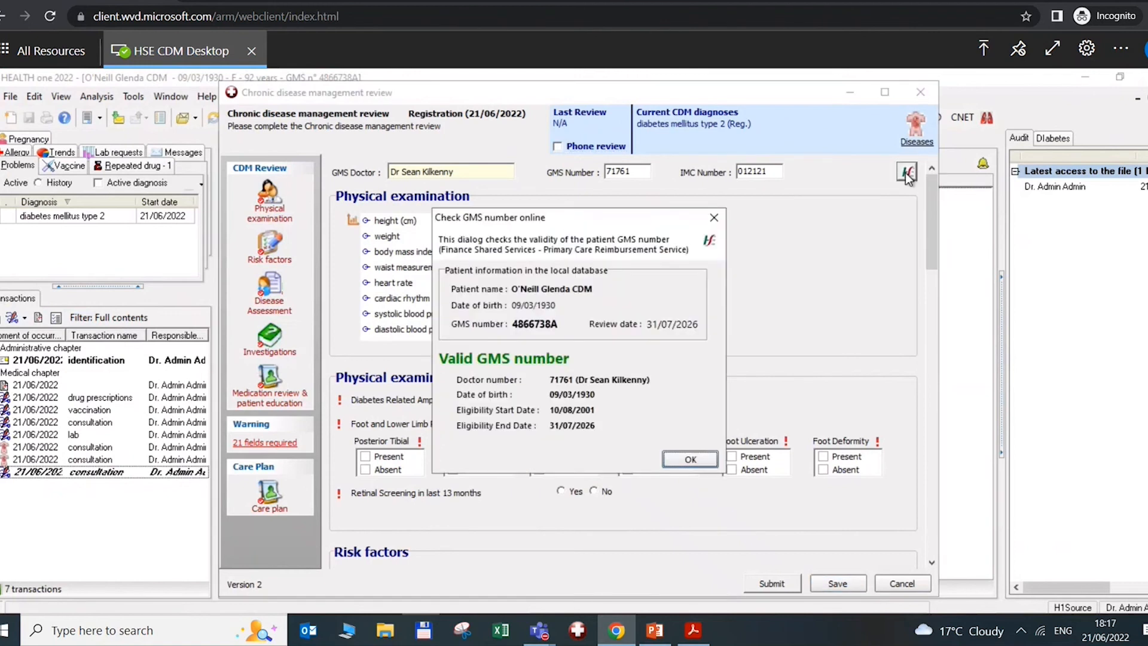
left_click(691, 459)
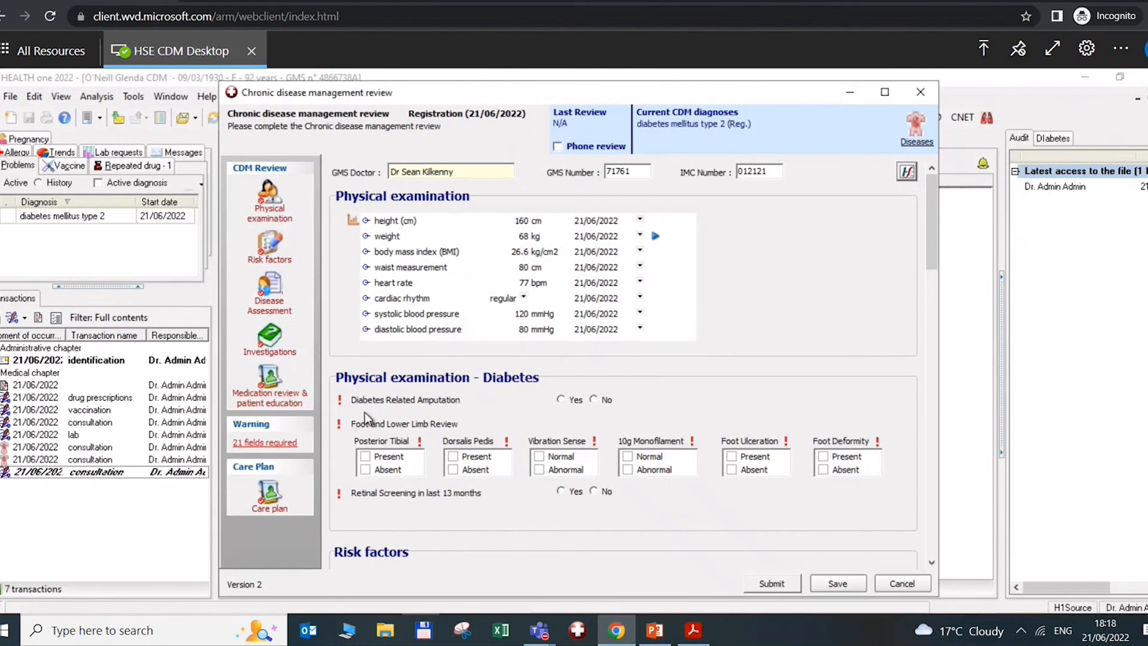
left_click(593, 401)
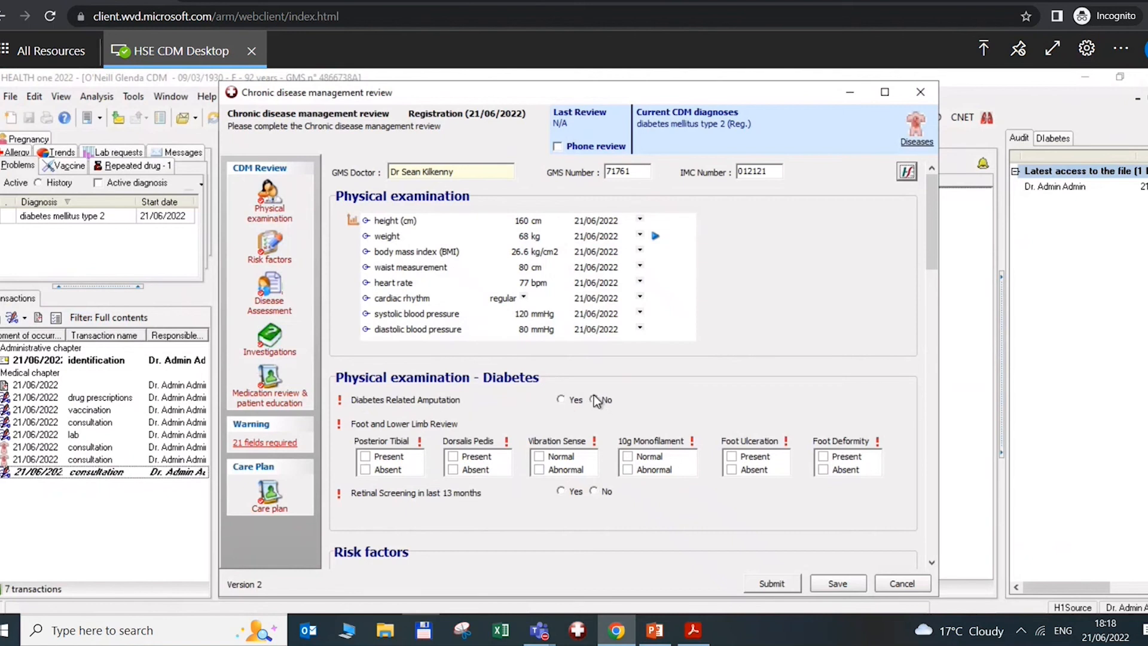
Mark pulses, vibration sense, monofilament, ulceration and deformity foot checks as Present/Normal
left_click(365, 457)
left_click(454, 457)
left_click(557, 456)
left_click(652, 458)
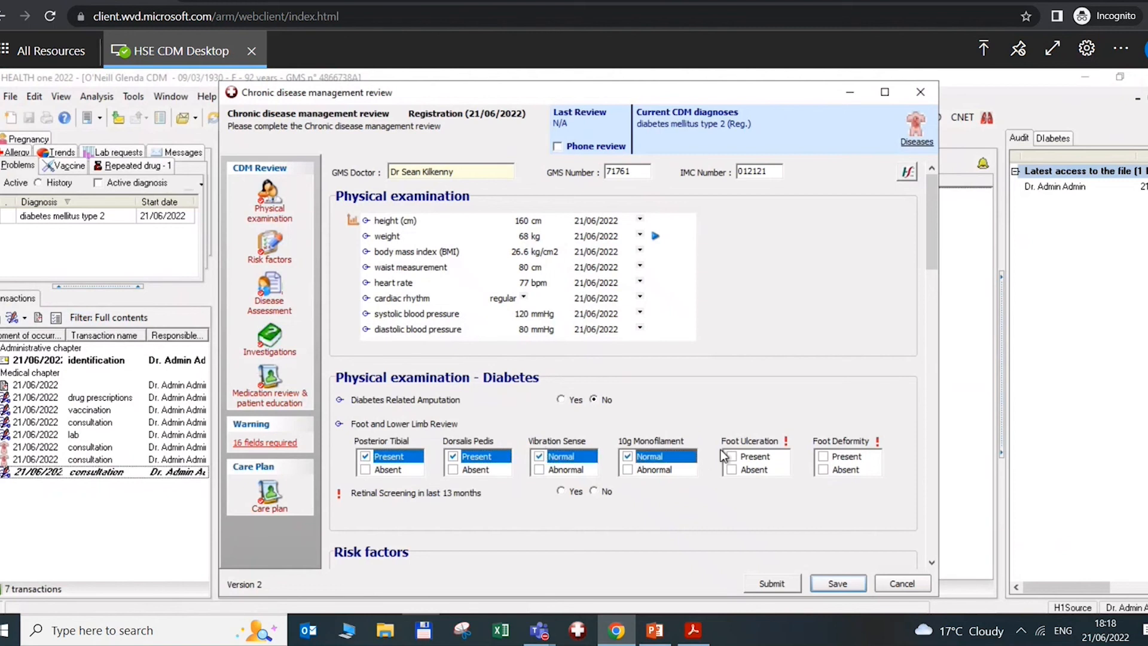
left_click(732, 457)
left_click(824, 457)
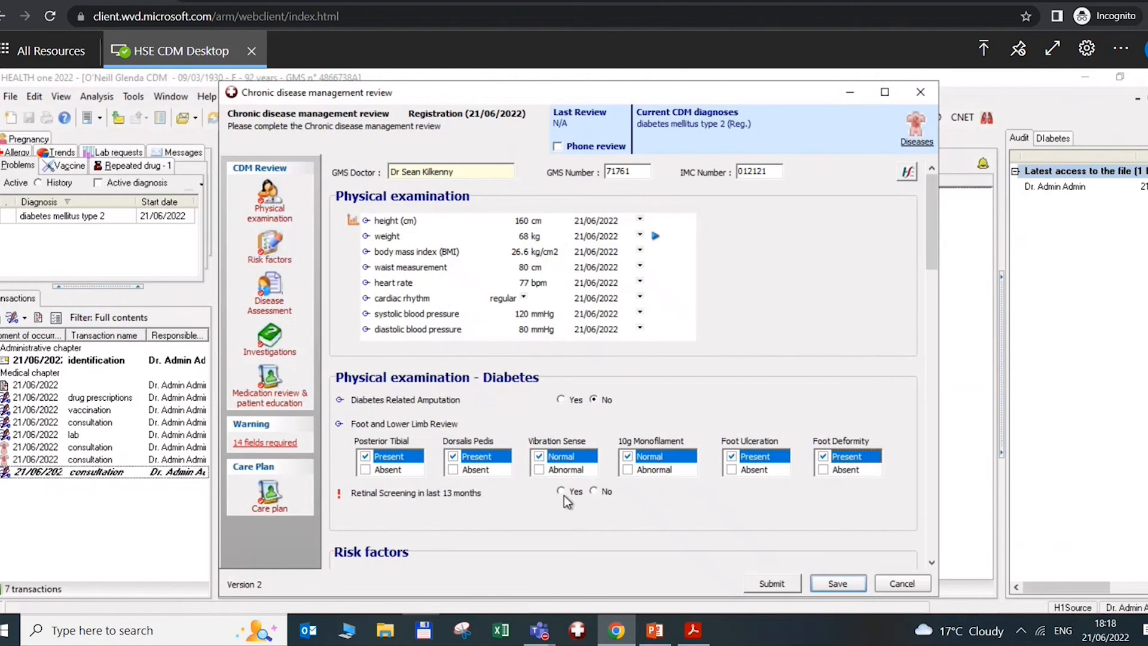
Record No for retinal screening in the last 13 months and No referral
left_click(596, 490)
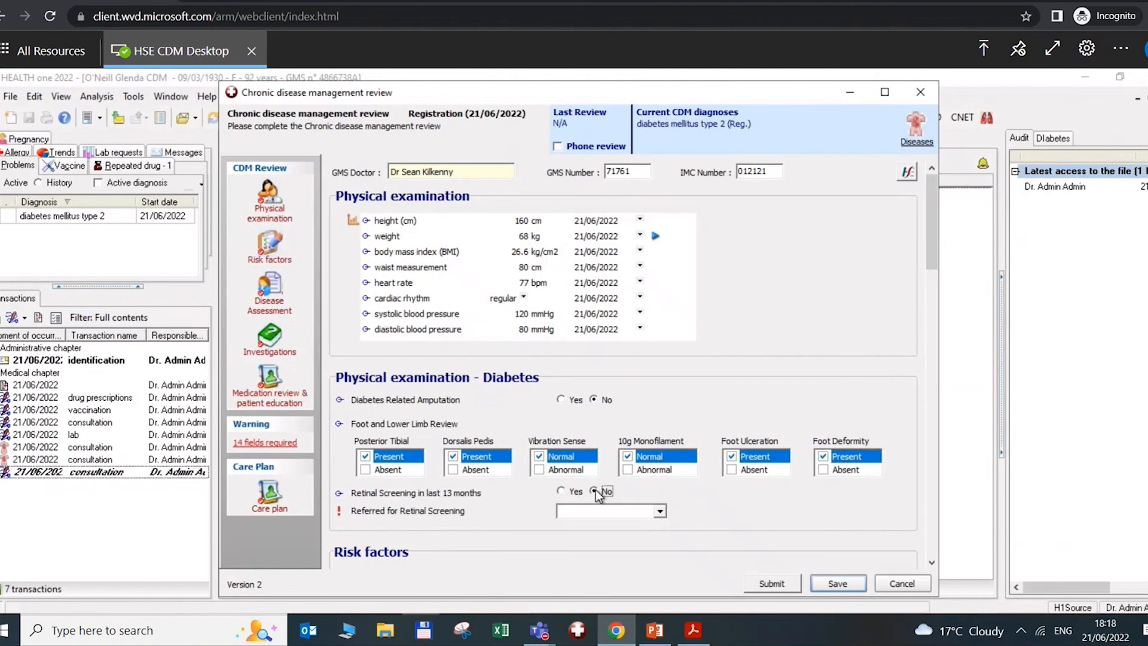
left_click(661, 510)
left_click(562, 526)
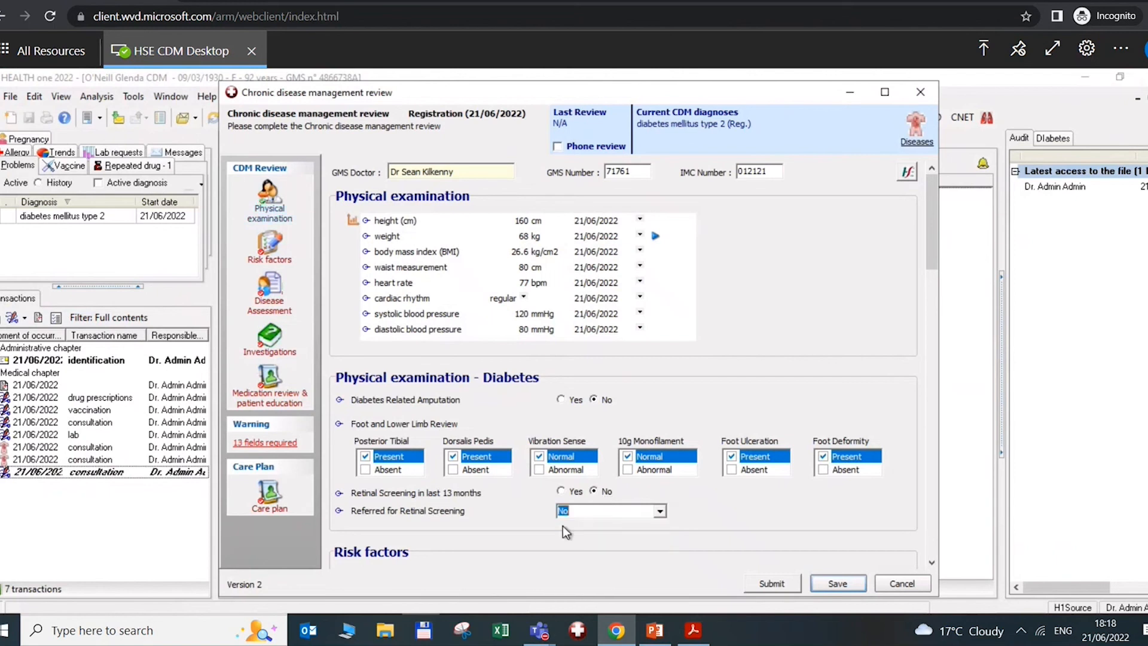
Record weight intervention declined by the patient, and smoking and vaping both Never
left_click(258, 252)
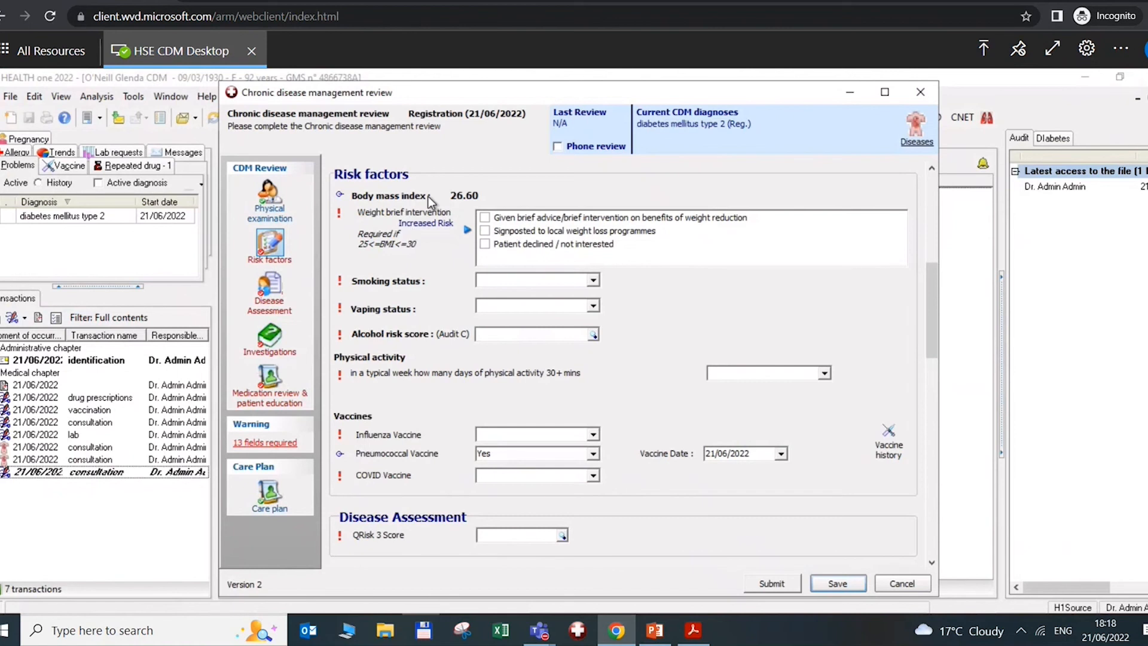
left_click(484, 244)
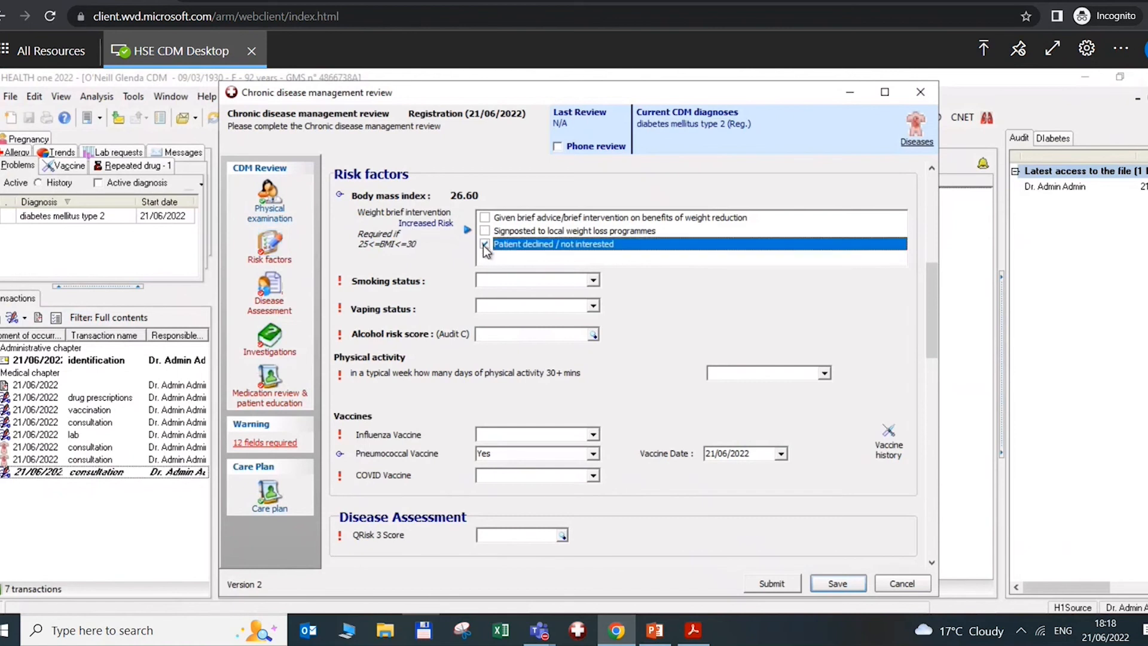
left_click(594, 281)
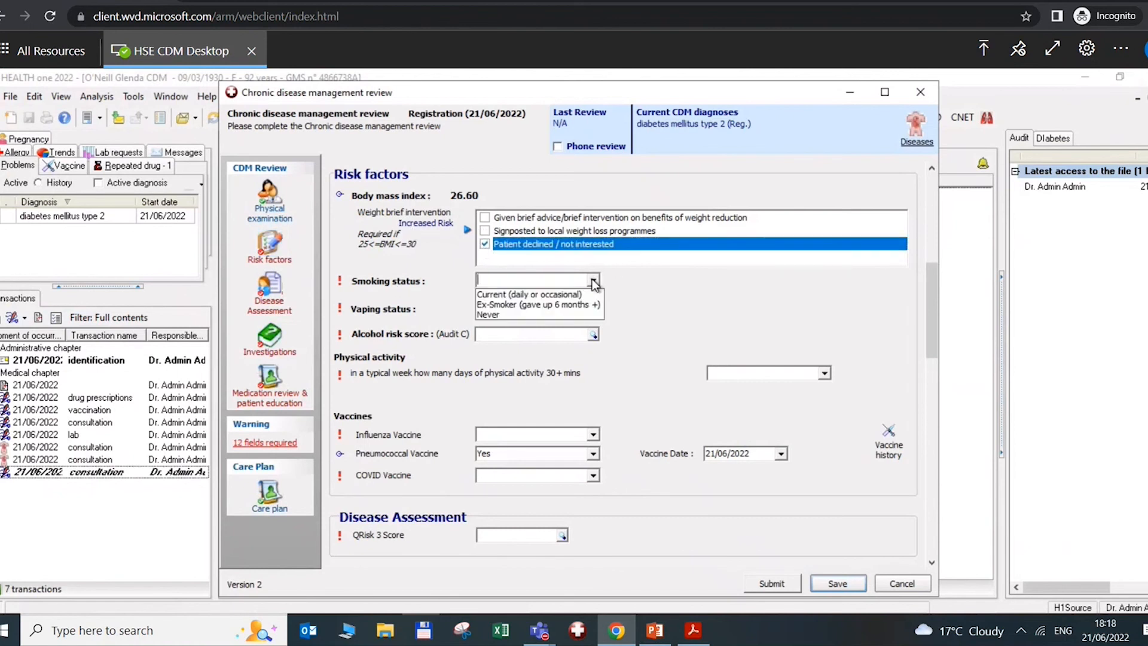
left_click(494, 314)
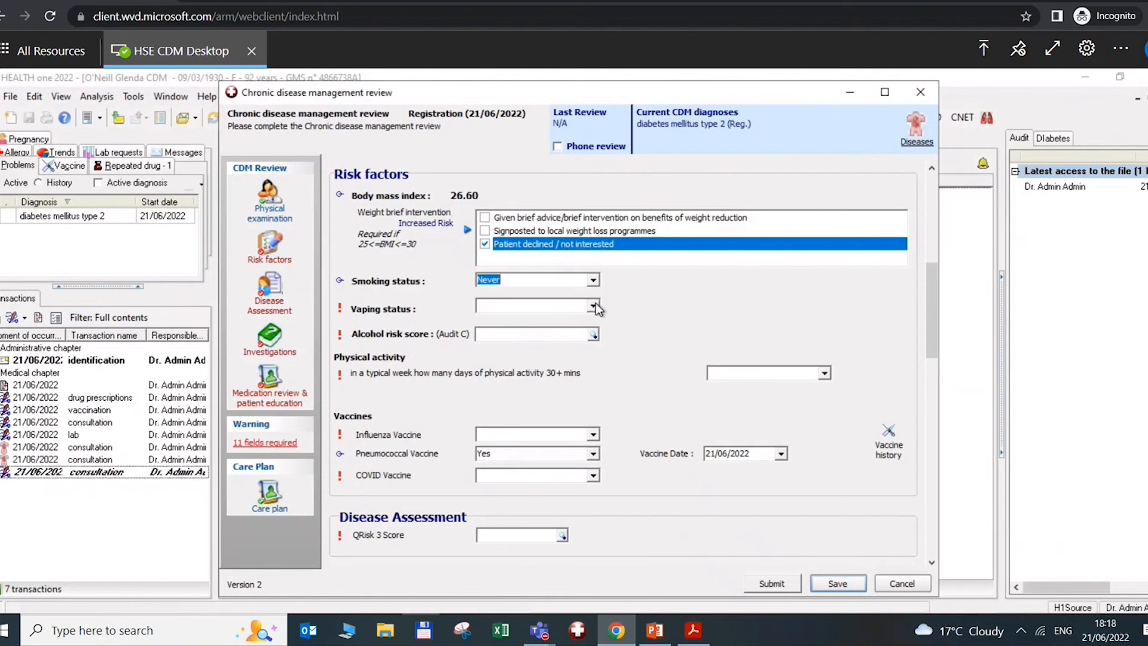
left_click(569, 308)
left_click(596, 308)
left_click(491, 339)
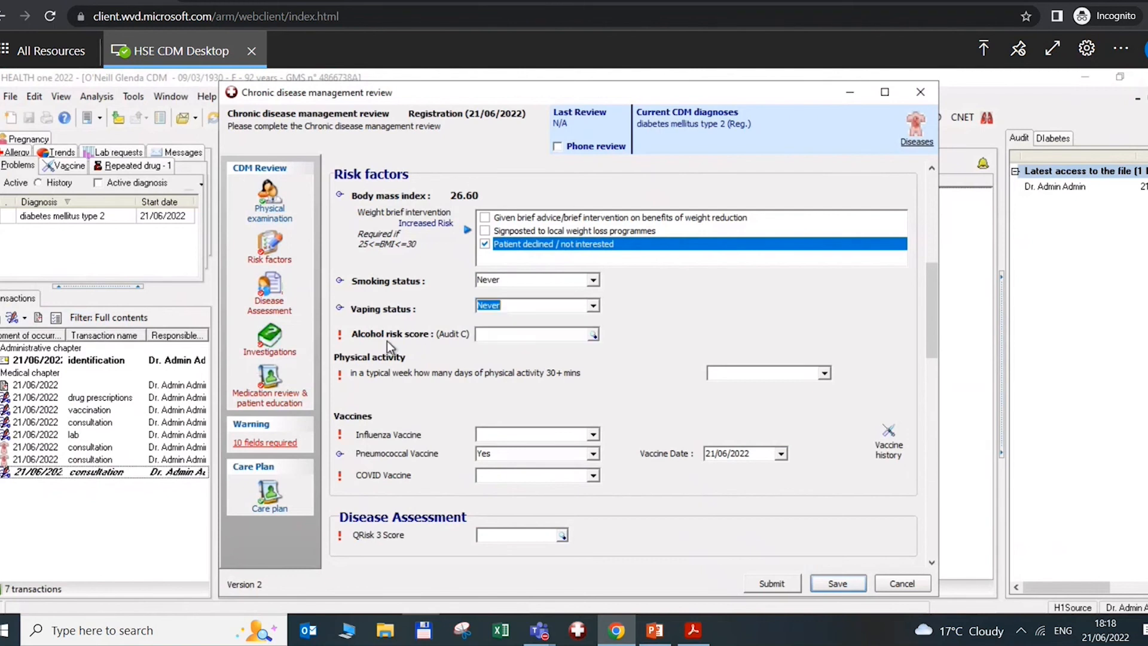
Complete the Audit-C questionnaire with answers 3 and 4 for an alcohol risk score of 4
left_click(594, 338)
left_click(594, 338)
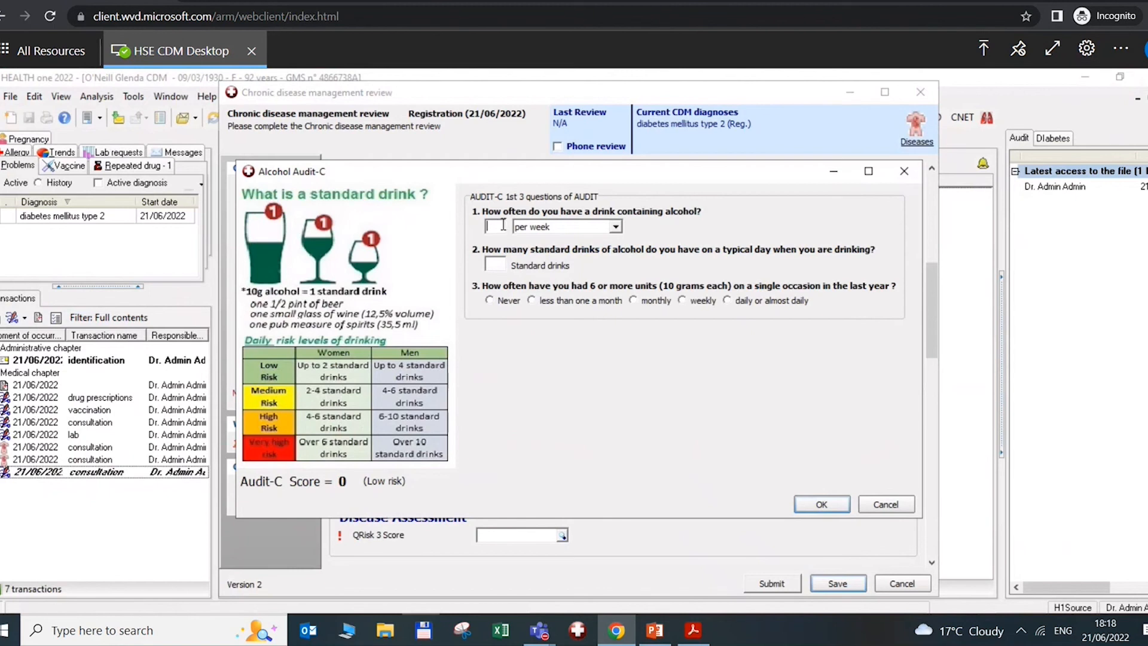
type("3")
left_click(498, 263)
type("5")
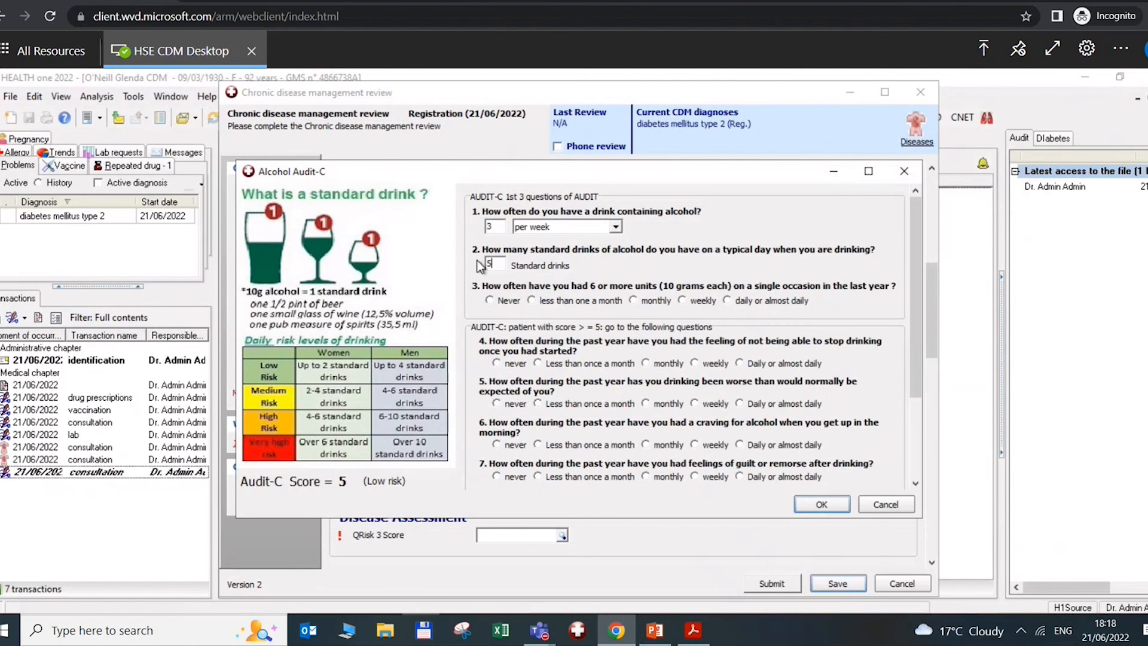
key("BackSpace")
type("4")
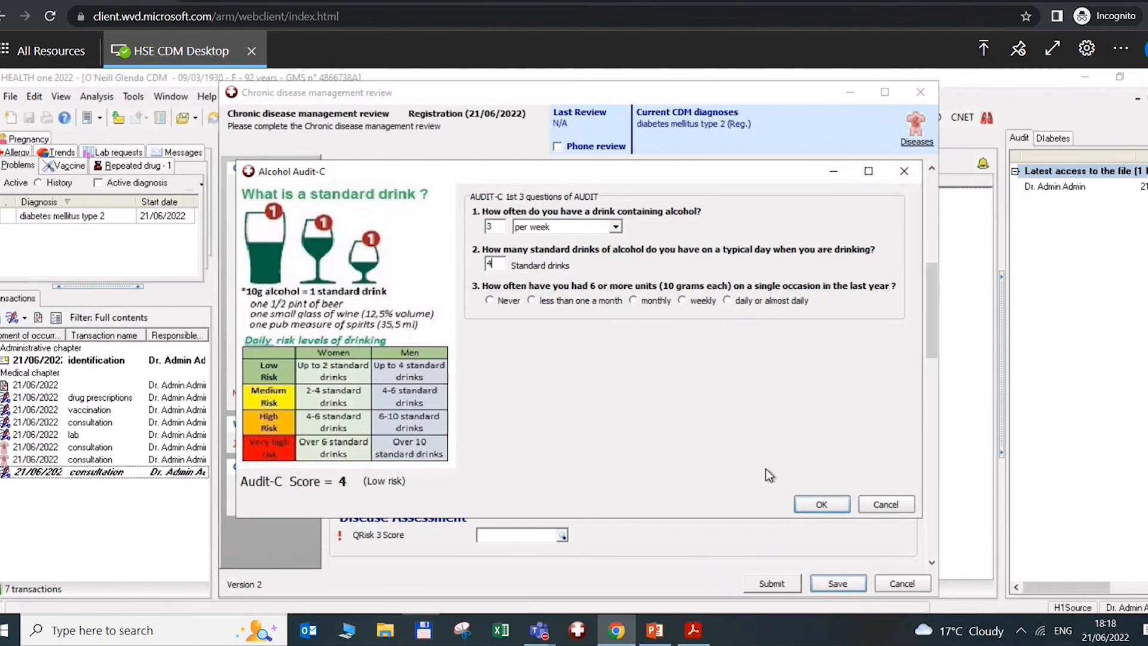
left_click(822, 504)
left_click(816, 505)
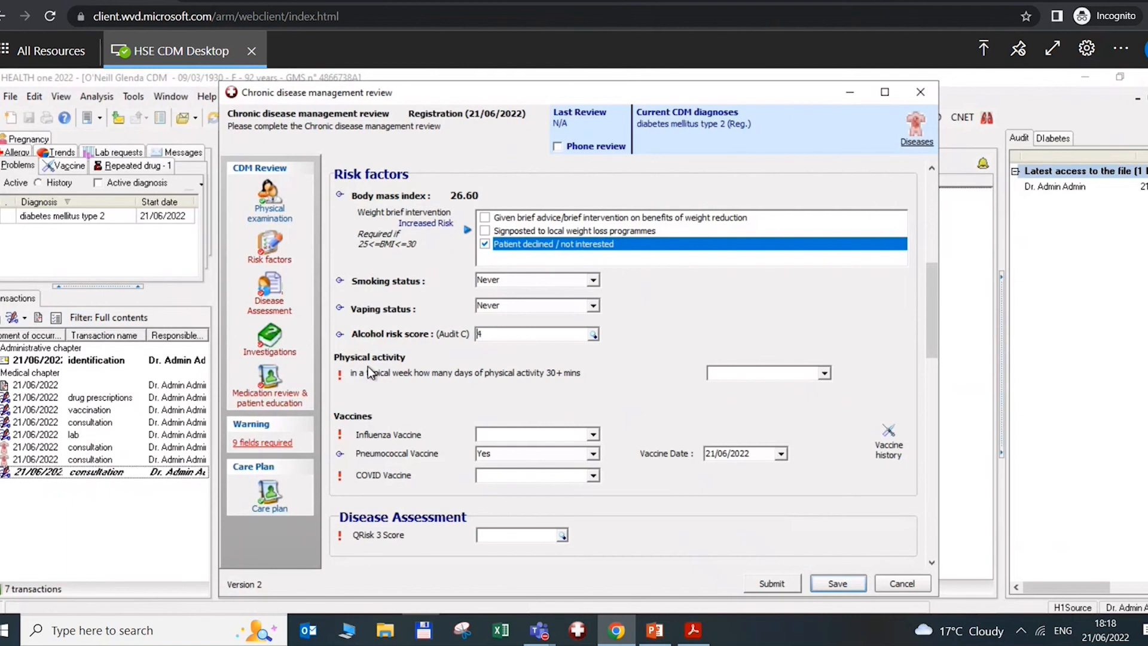
Record physical activity as unable and the influenza vaccine as given on 07/06/2022
left_click(825, 374)
left_click(766, 418)
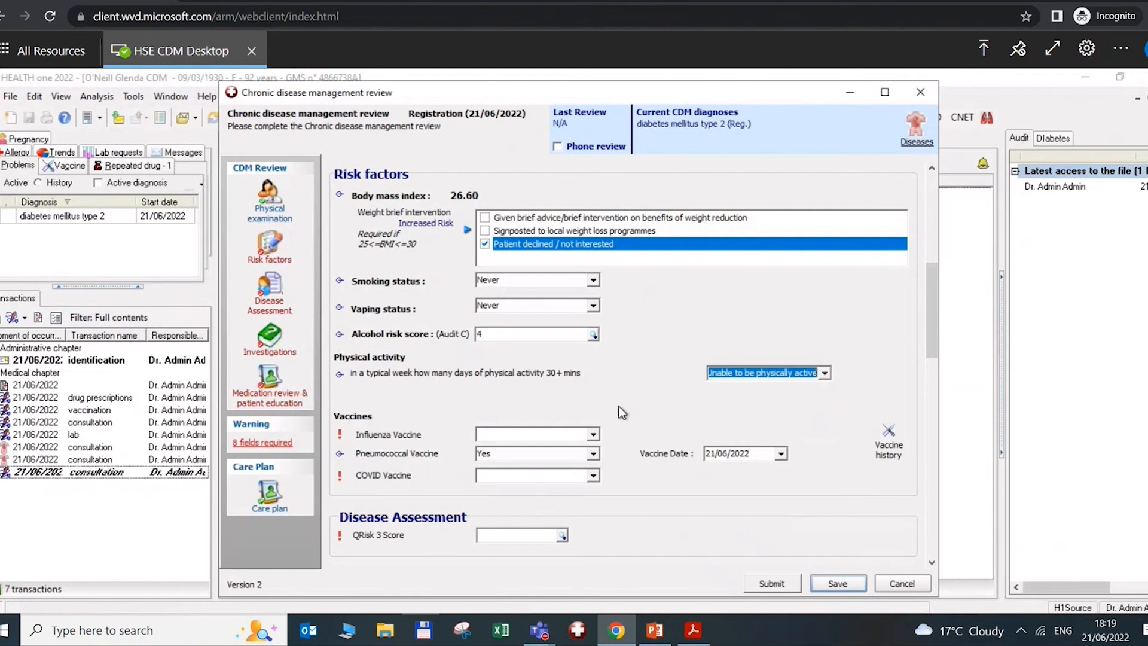
left_click(595, 432)
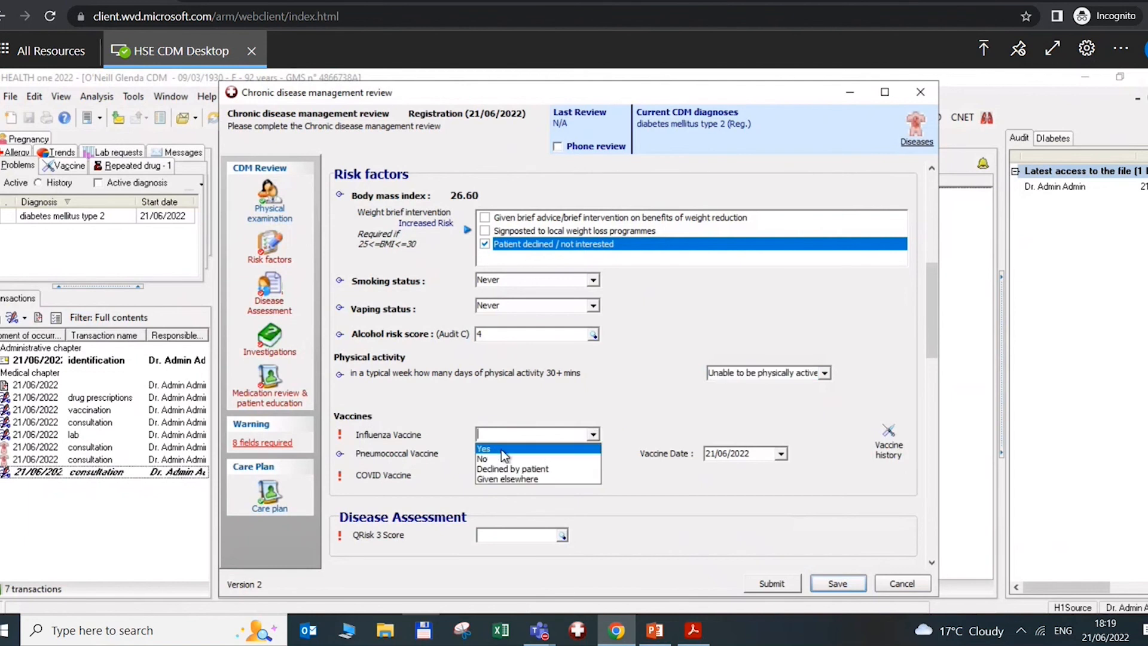
left_click(430, 402)
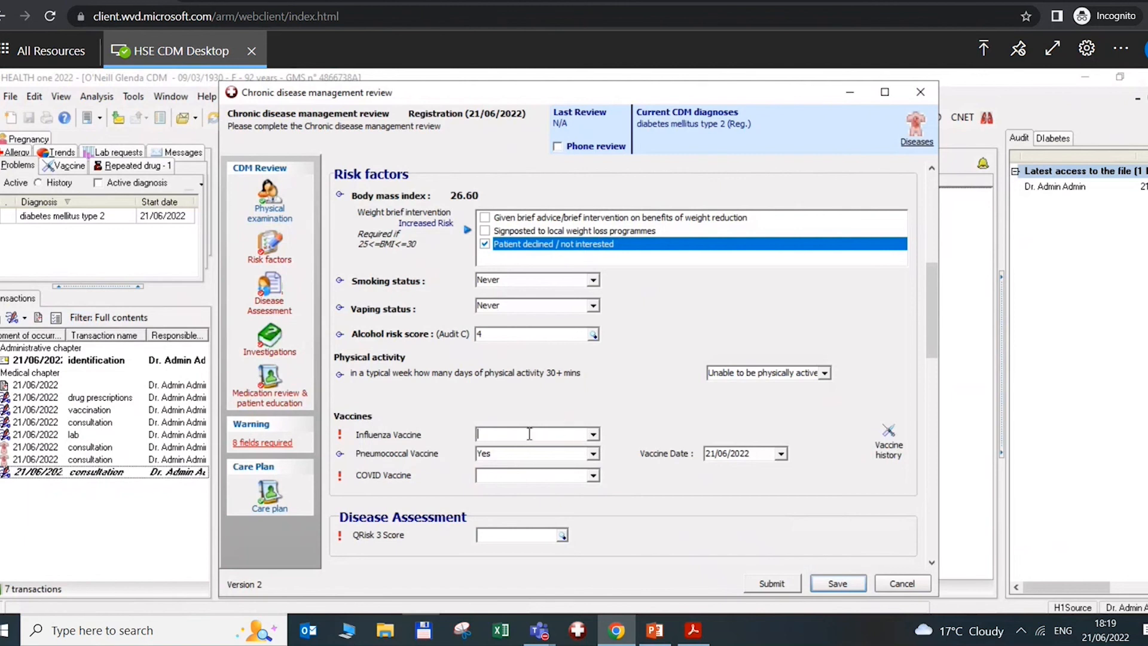
left_click(593, 434)
left_click(500, 445)
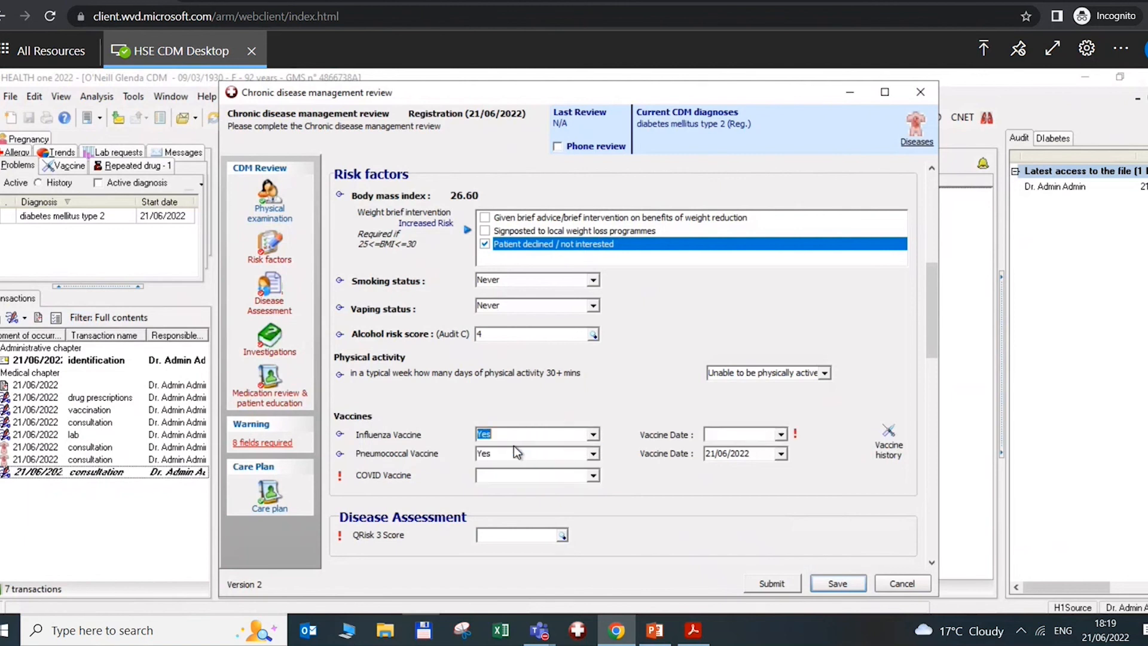
left_click(781, 434)
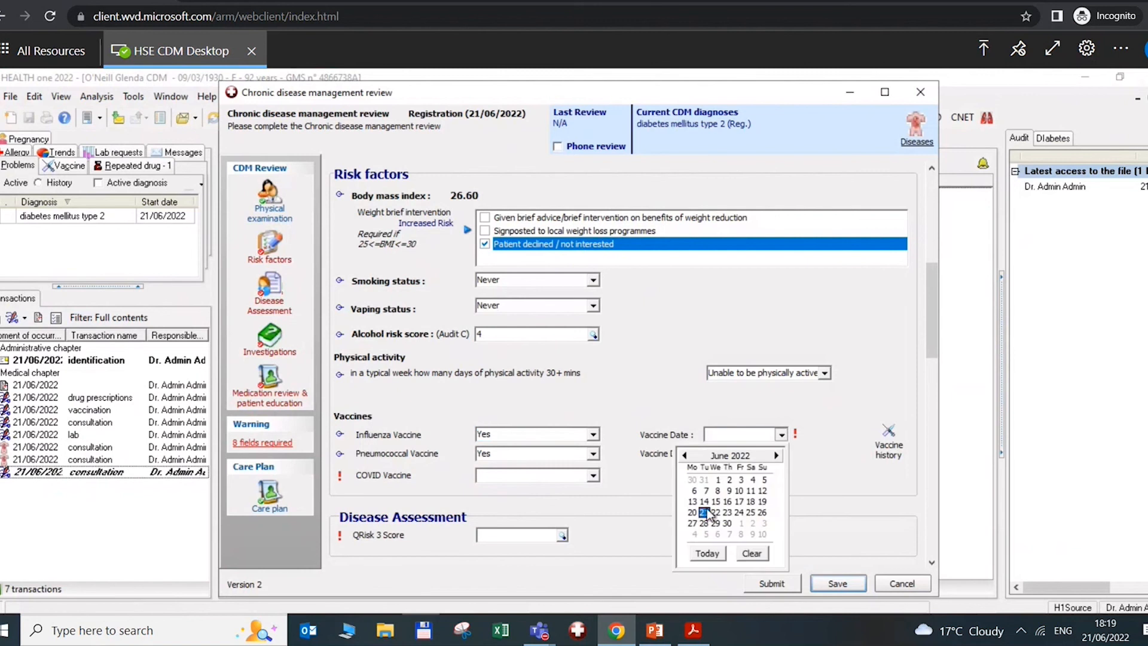
left_click(706, 491)
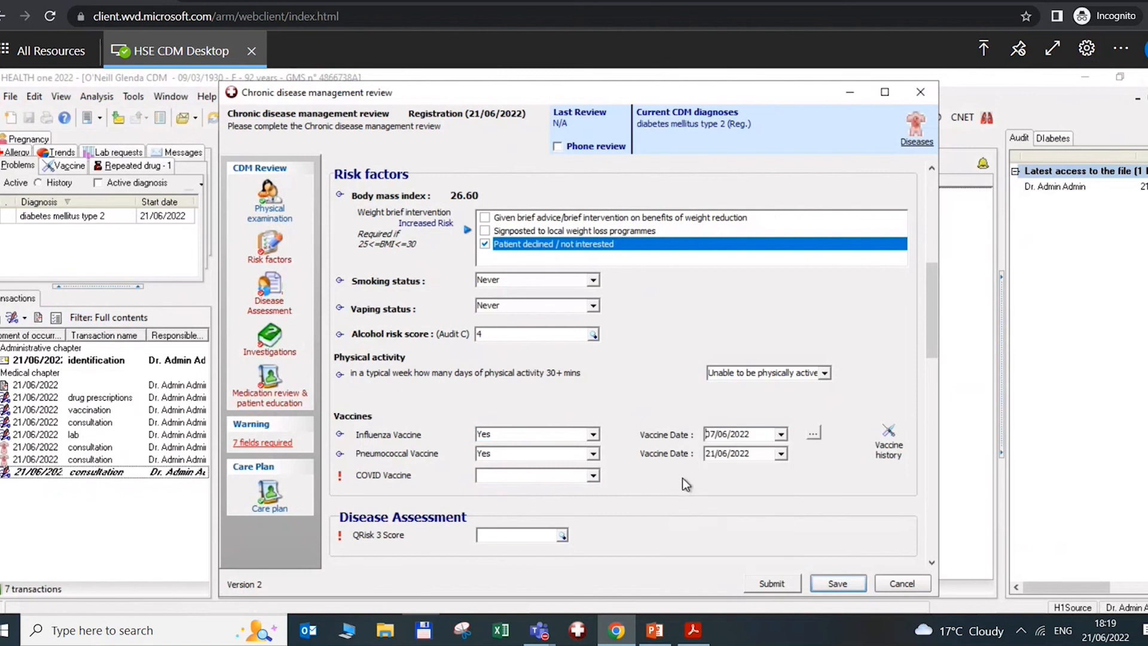
Review the patient's vaccine history and full chronological health record data, then close them
left_click(888, 441)
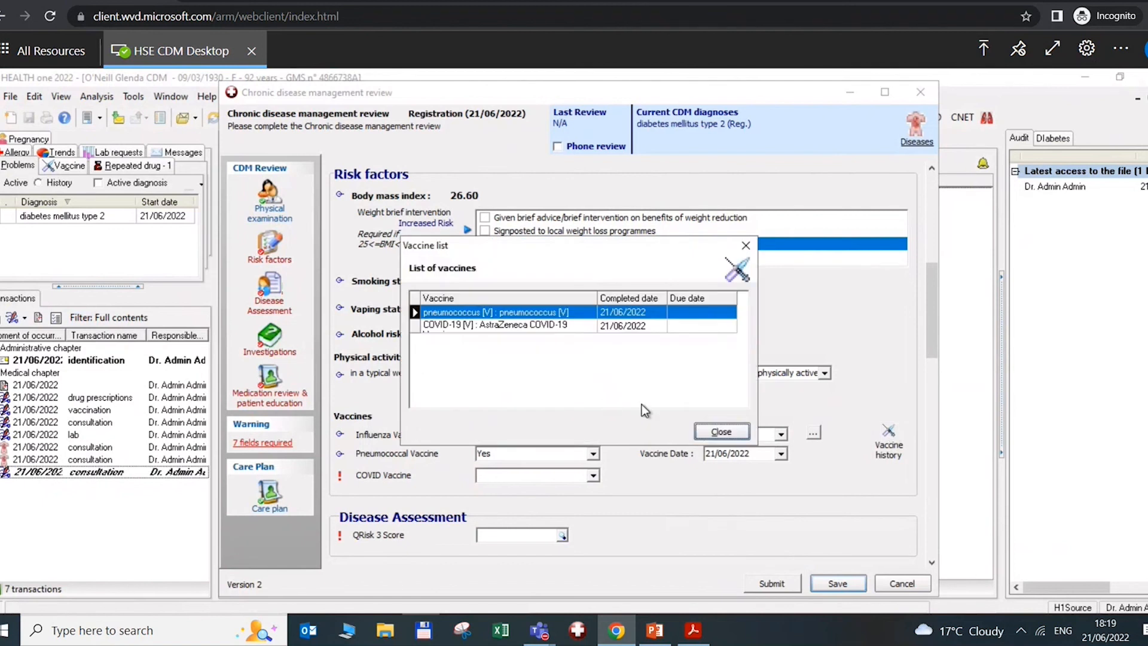
left_click(721, 432)
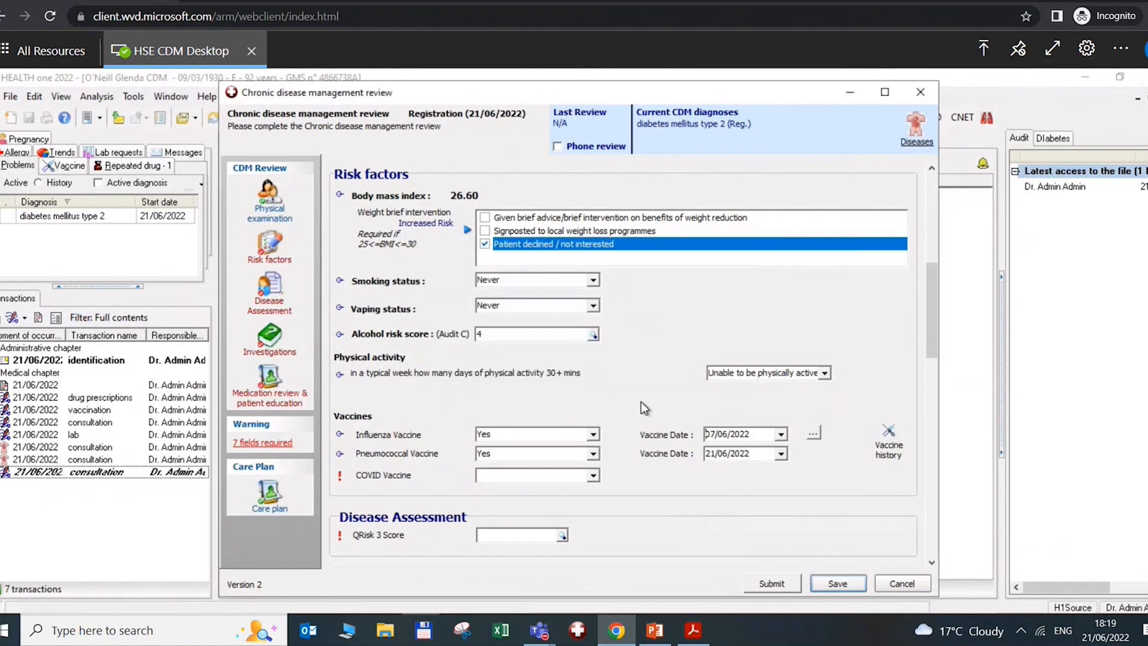
key("F9")
key("BackSpace")
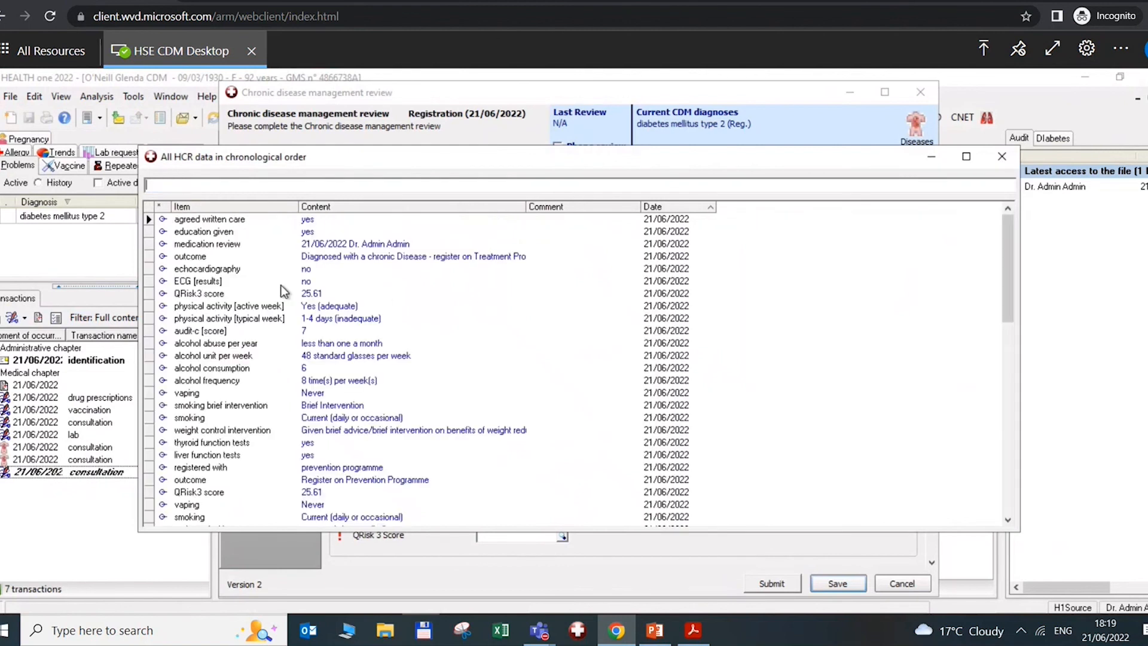
left_click(1006, 157)
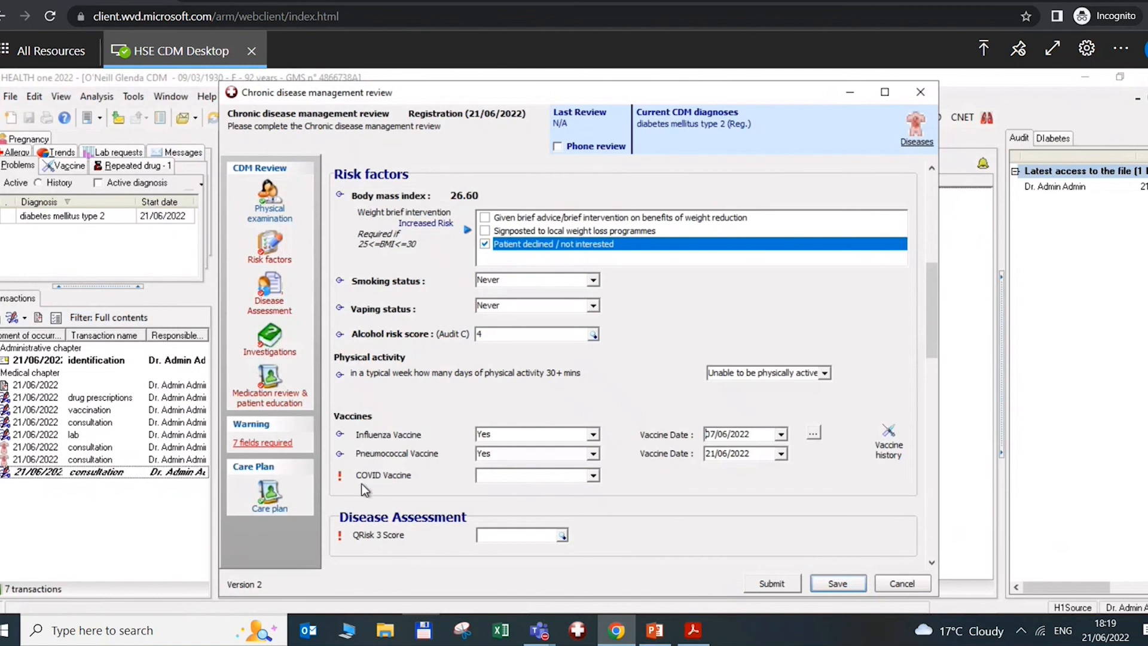
Record the COVID vaccine as given with its status up to date
left_click(594, 477)
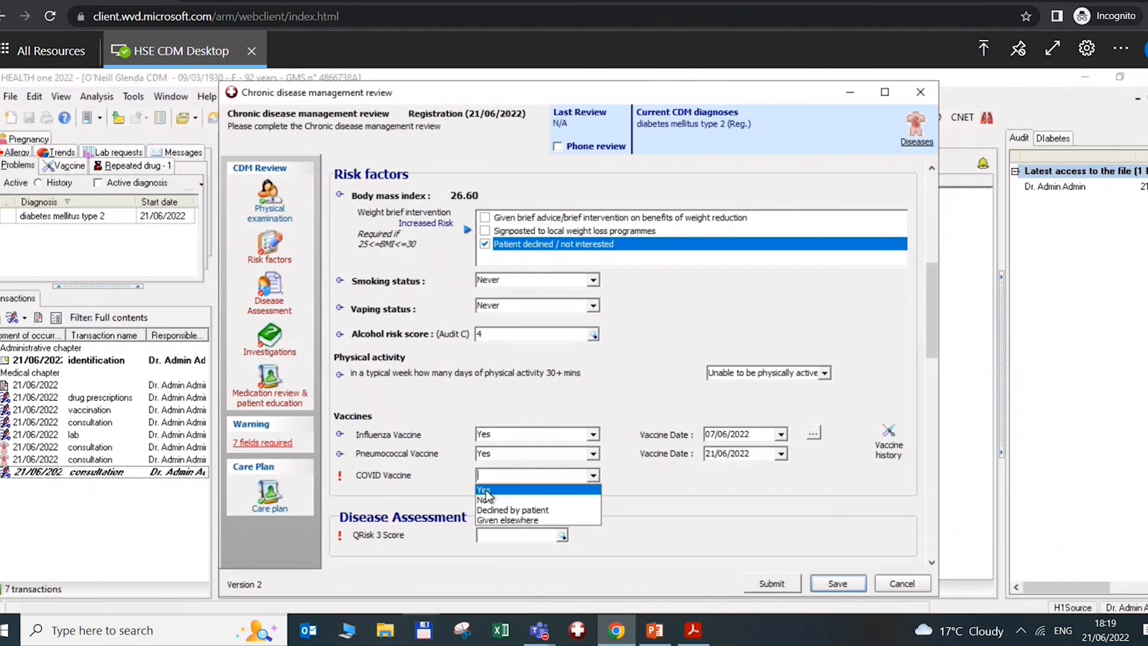
left_click(490, 489)
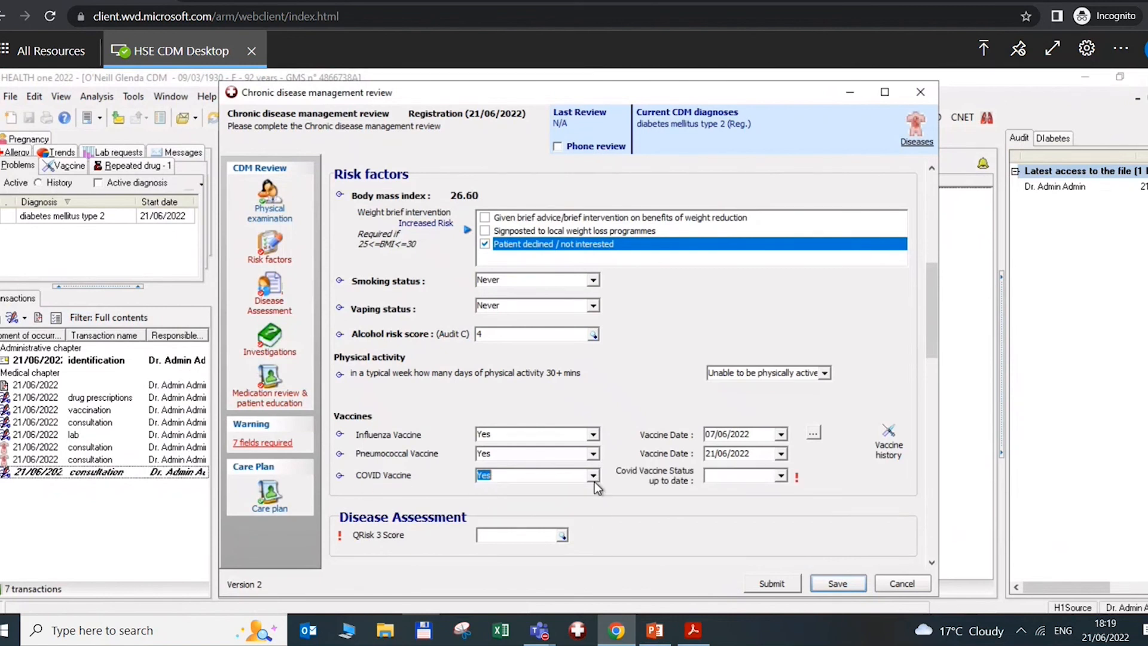
left_click(781, 475)
left_click(735, 490)
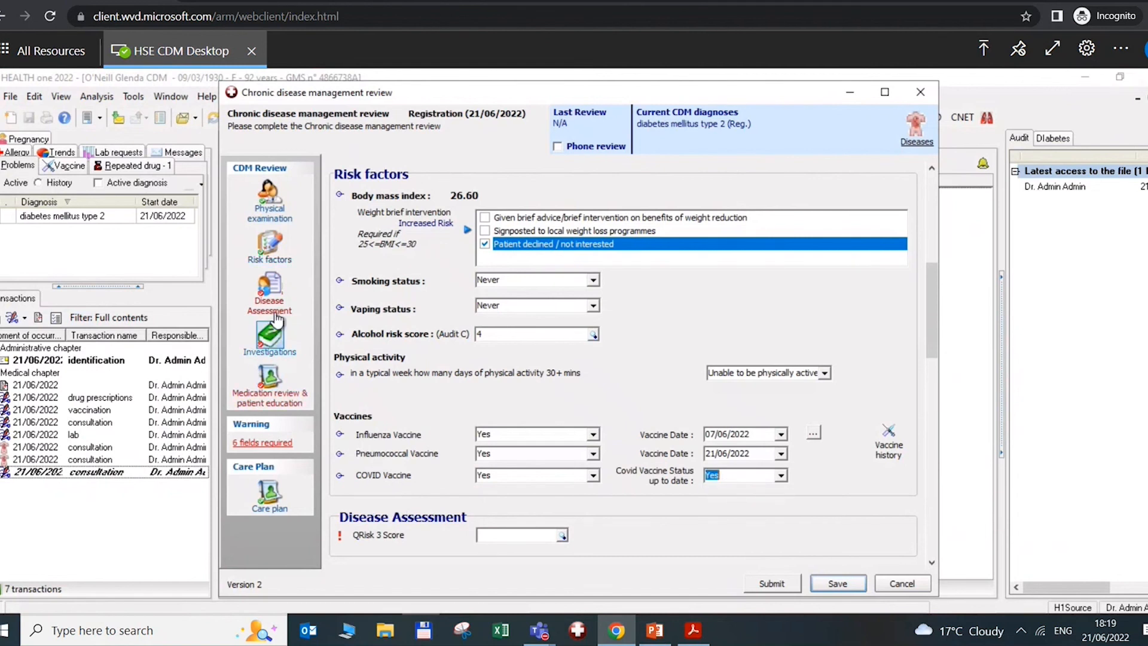
Calculate and accept a QRisk 3 score of 30.89 in Disease Assessment
left_click(269, 290)
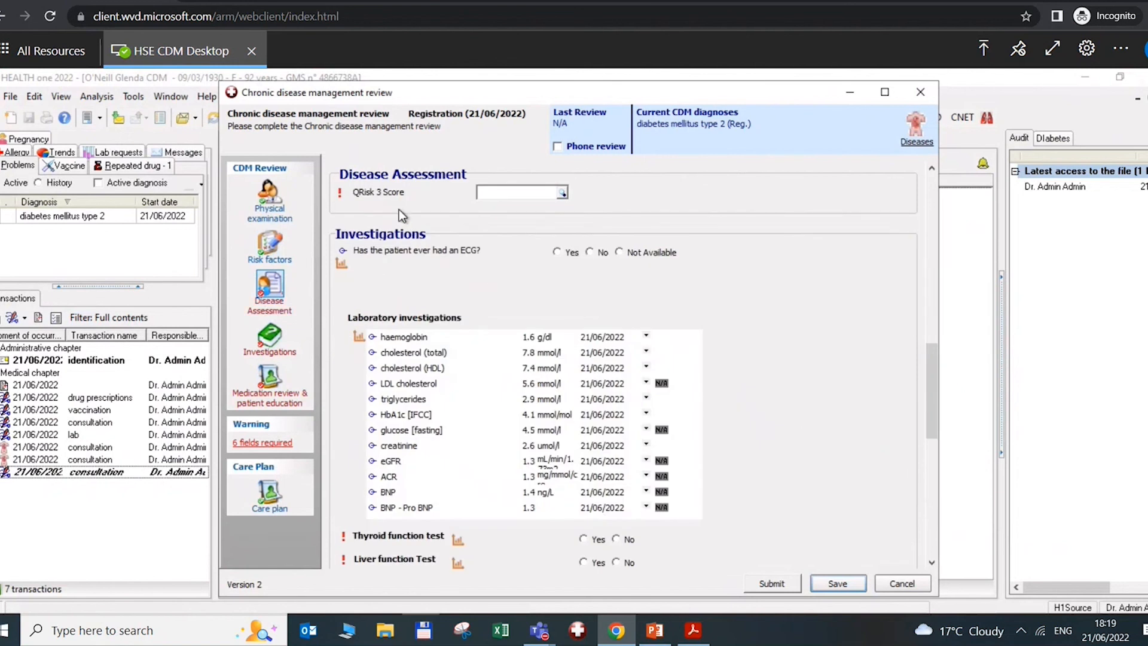
left_click(563, 194)
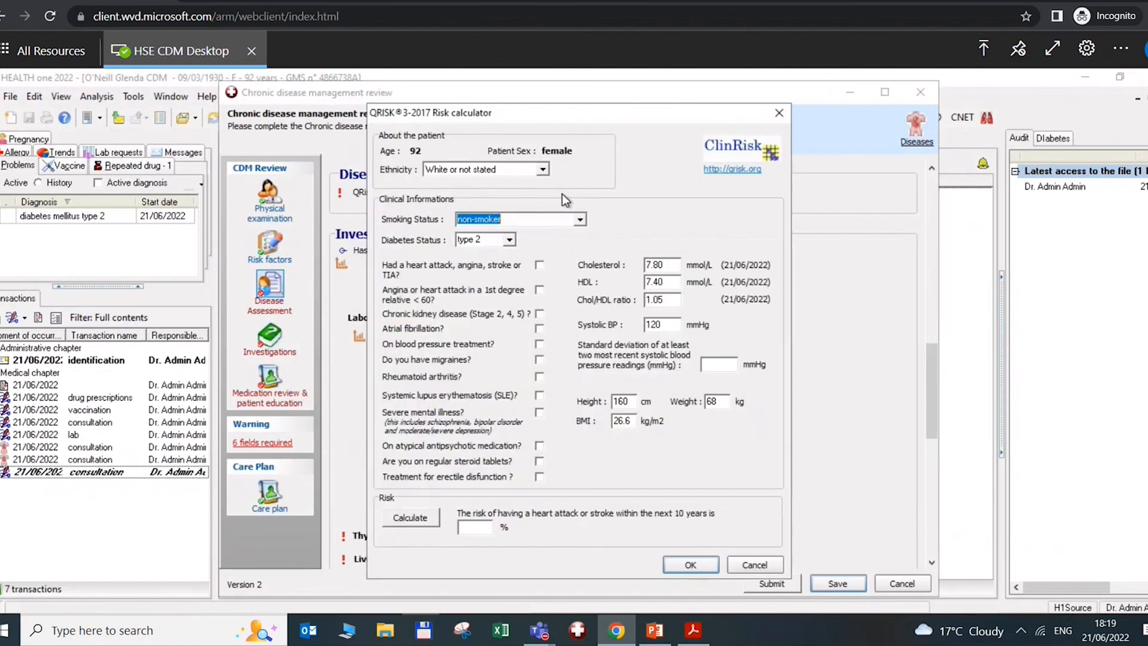
left_click(417, 518)
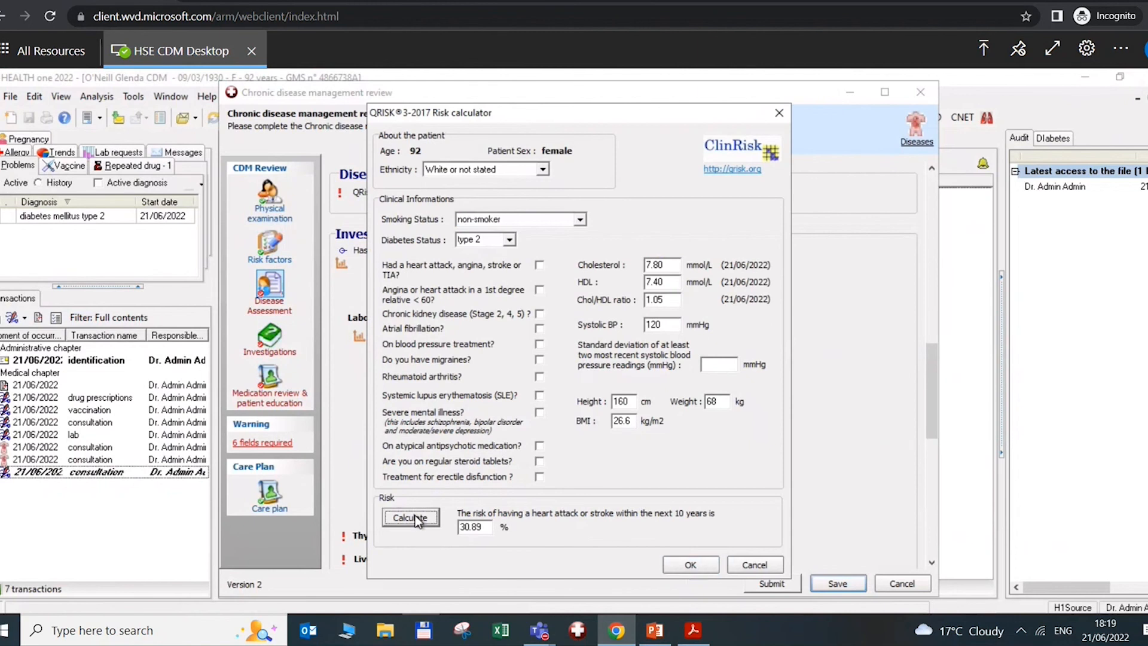
left_click(692, 566)
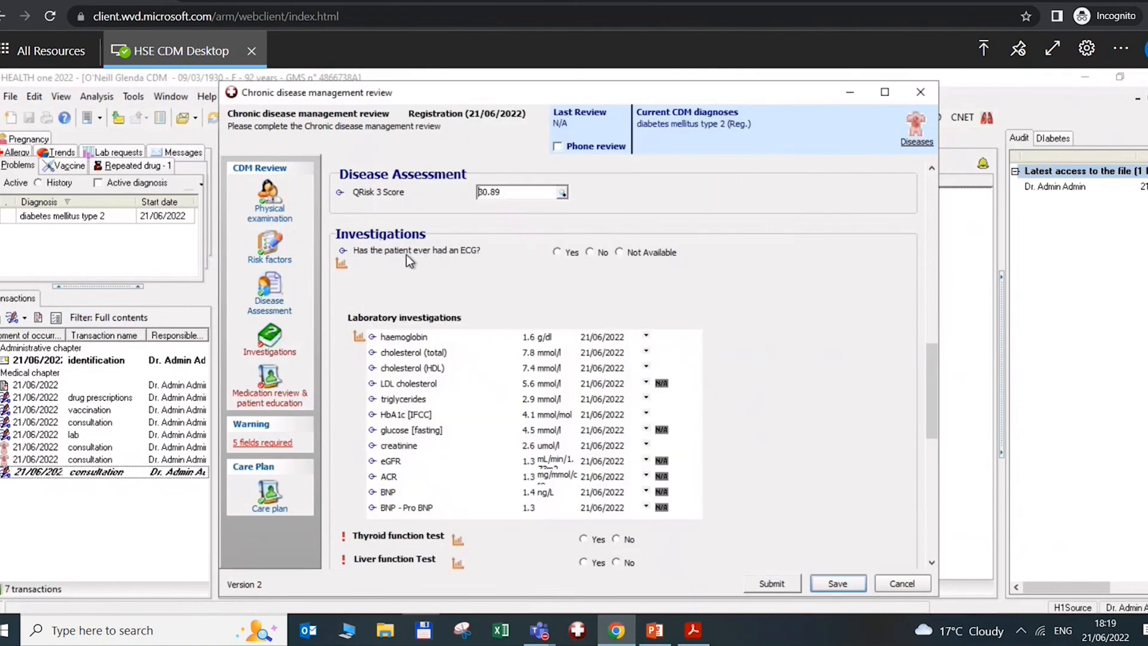
Record an ECG with a Sinus Rhythm result, last done in 2021
left_click(565, 252)
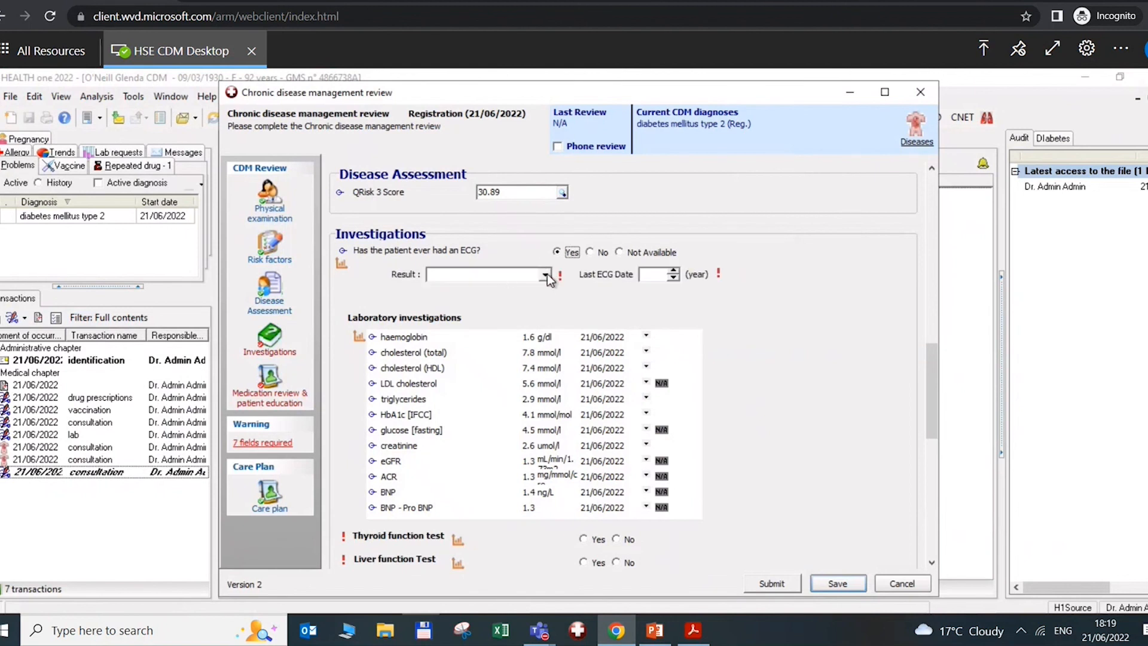
left_click(545, 275)
left_click(456, 290)
left_click(647, 276)
type("2021")
left_click(618, 340)
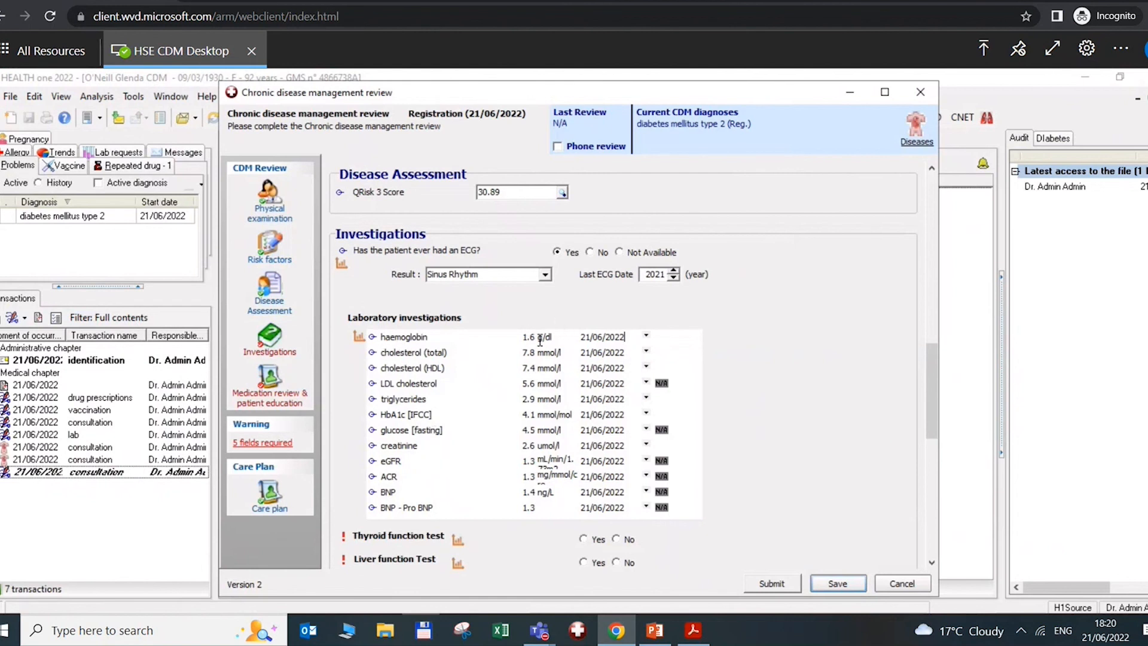
left_click(525, 338)
Record no thyroid function test and bring up the liver function test items
left_click(617, 540)
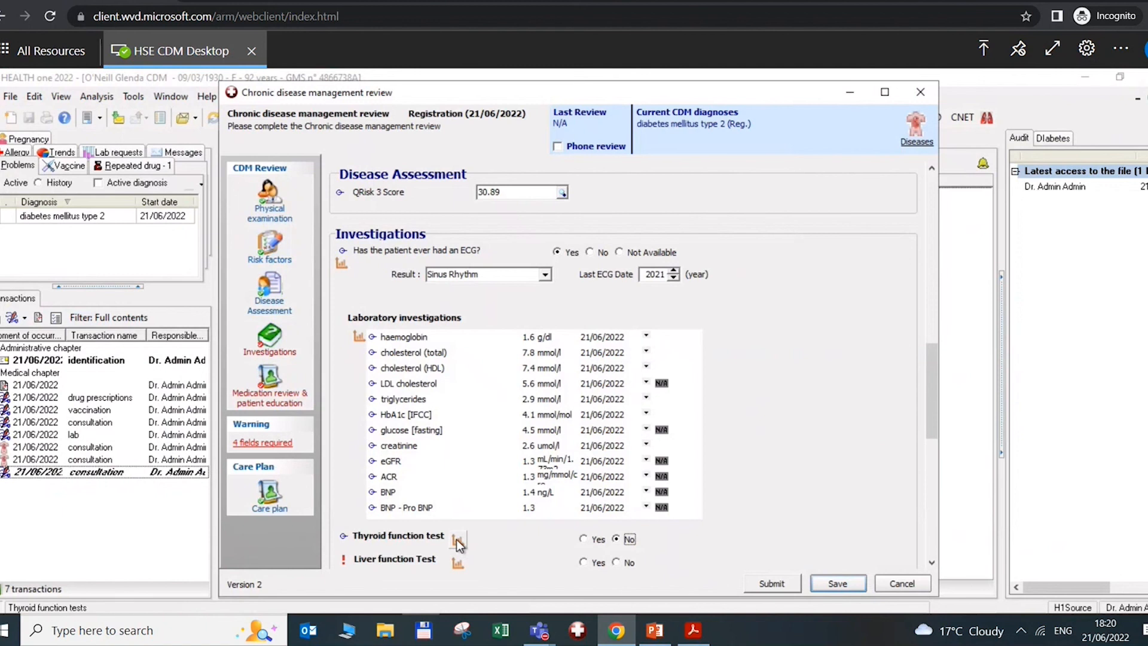
left_click_drag(935, 404, 938, 451)
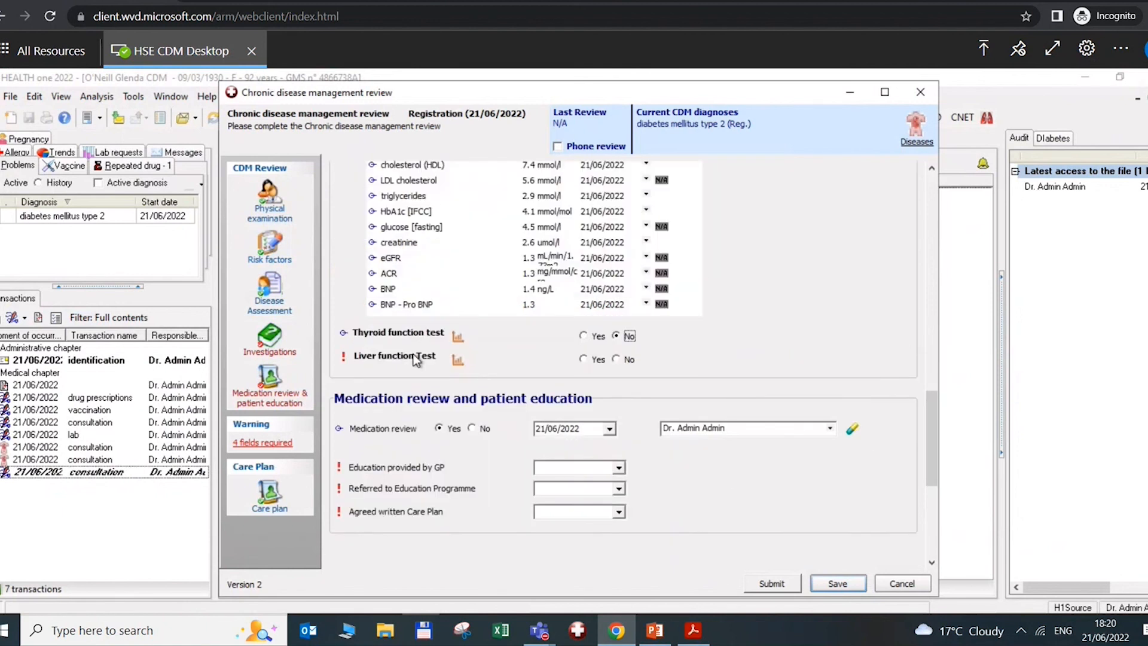
left_click(455, 360)
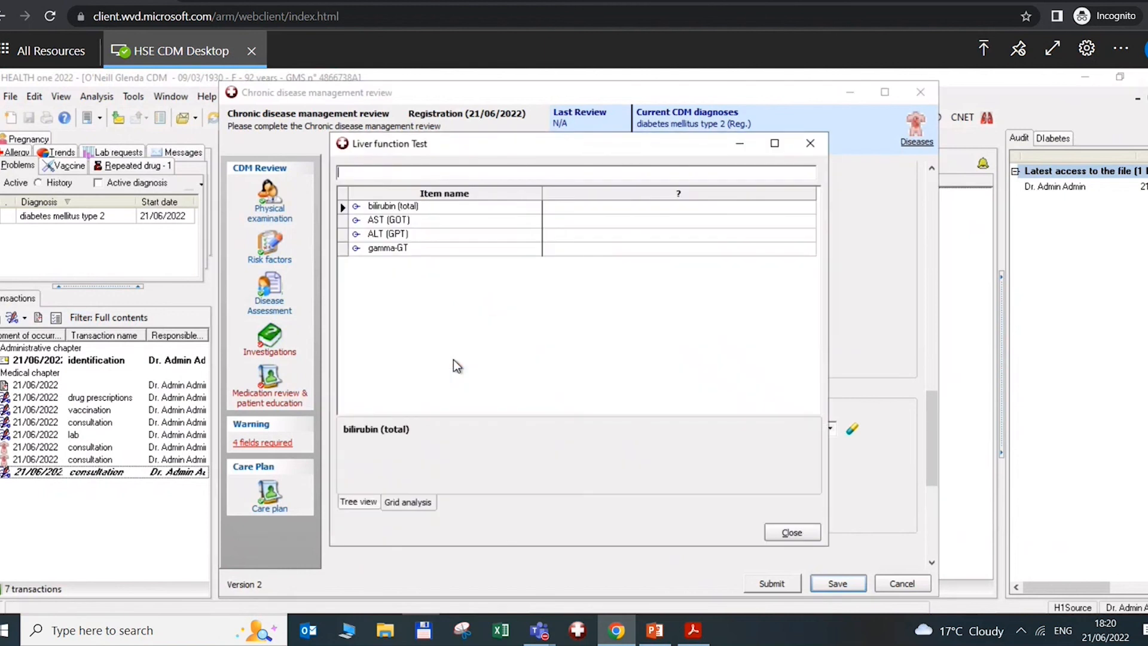
Record the liver function test as No and GP-provided education as Yes
left_click(790, 531)
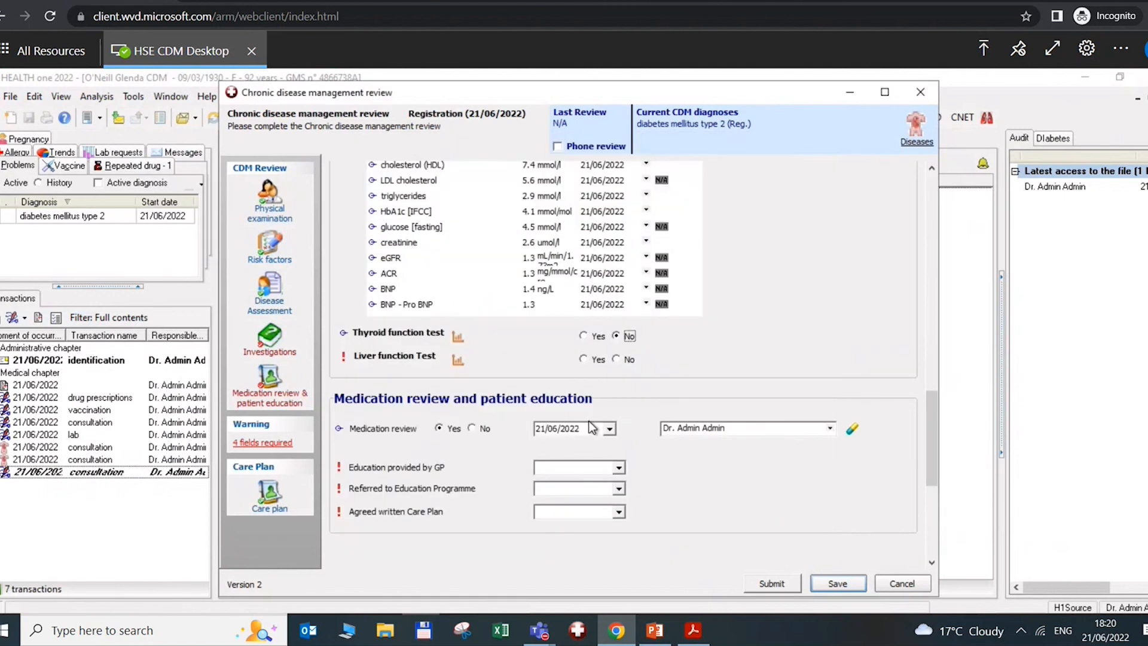
left_click(616, 359)
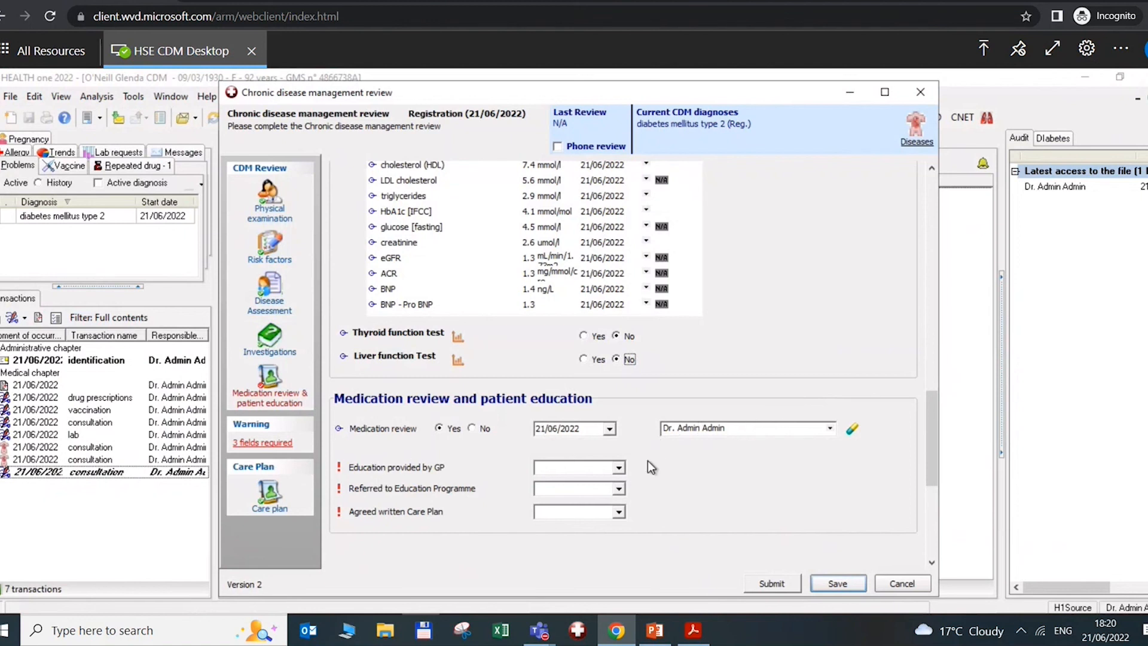
left_click(620, 467)
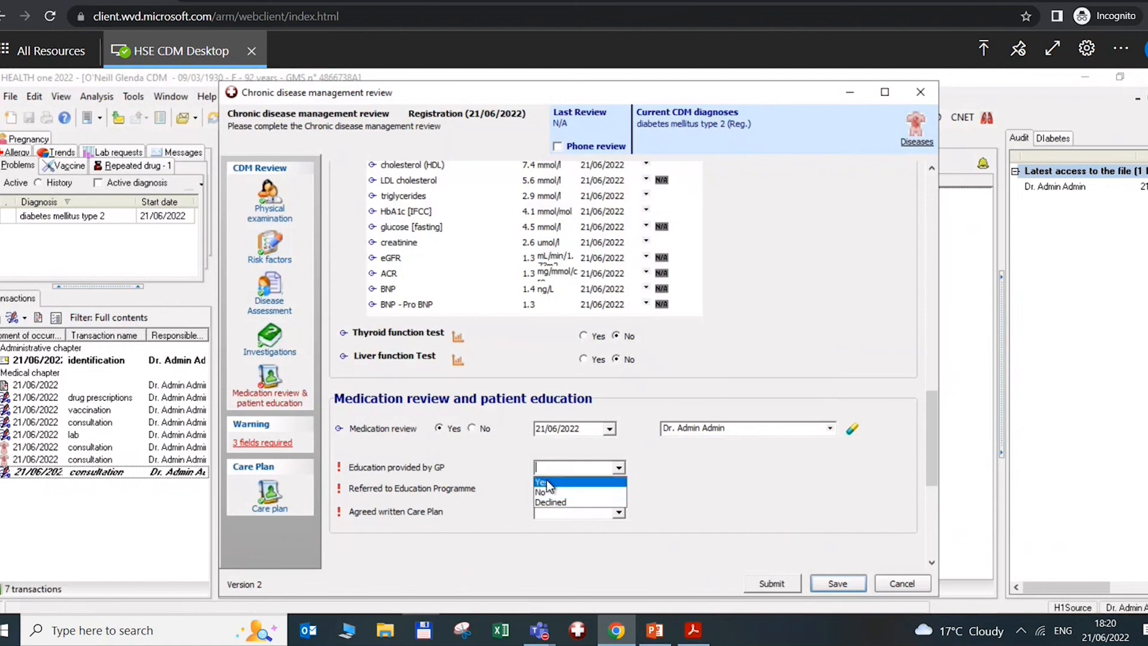
left_click(547, 480)
Answer Yes for education programme referral (Referred previously) and for an agreed written care plan
left_click(619, 488)
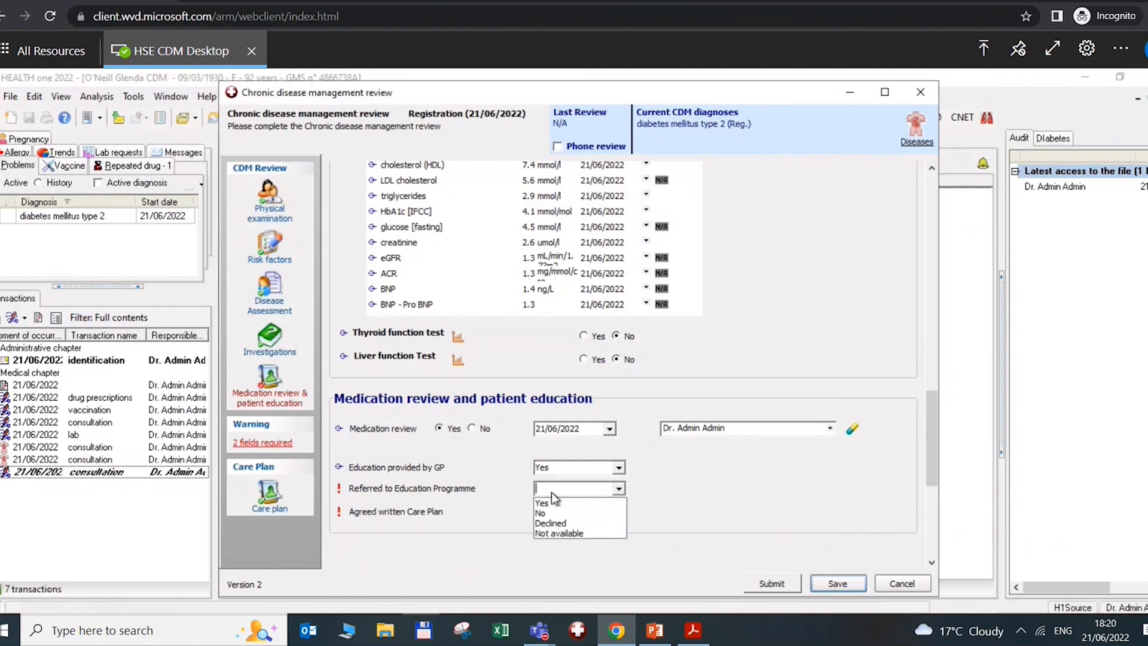
left_click(553, 503)
left_click(618, 512)
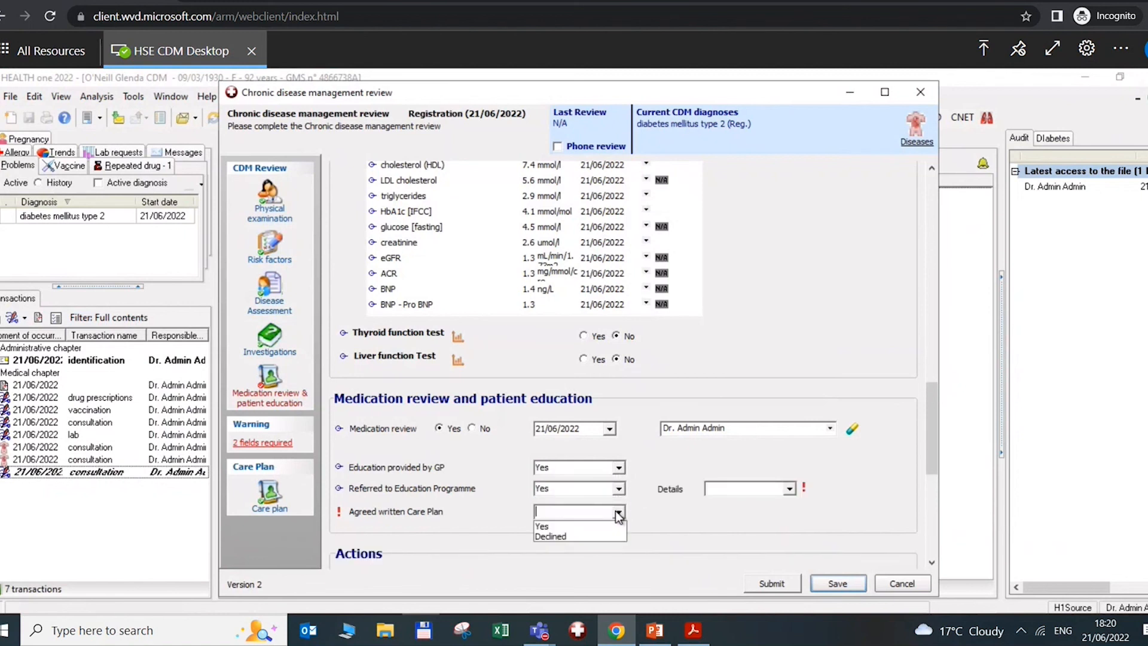
left_click(579, 525)
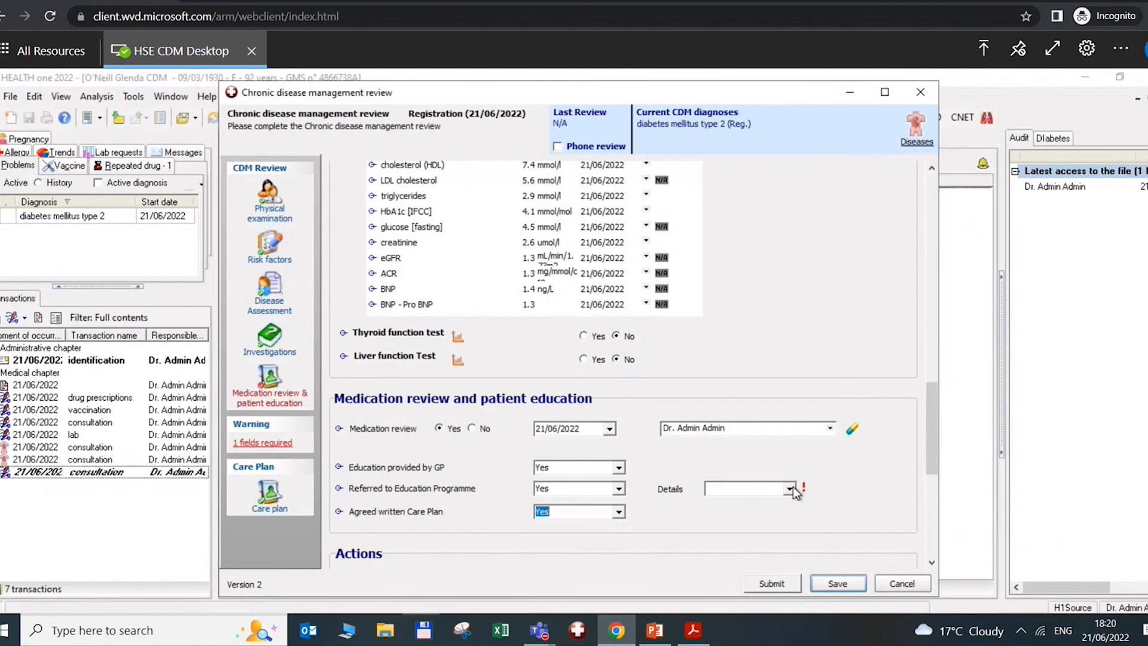
left_click(750, 488)
left_click(741, 503)
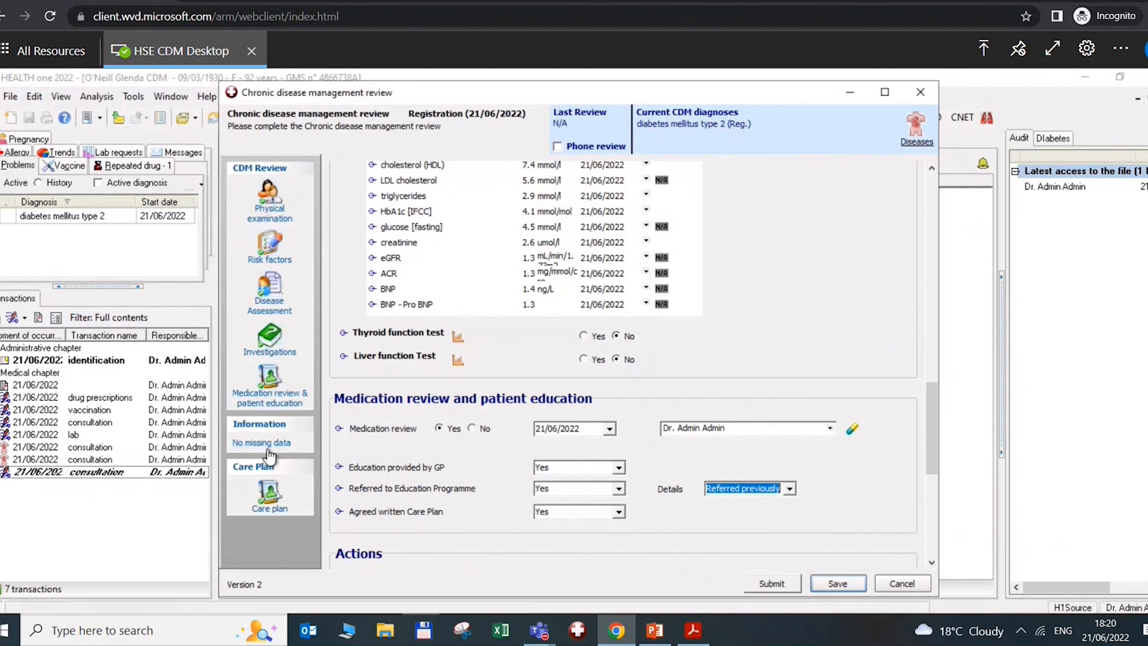
left_click(269, 495)
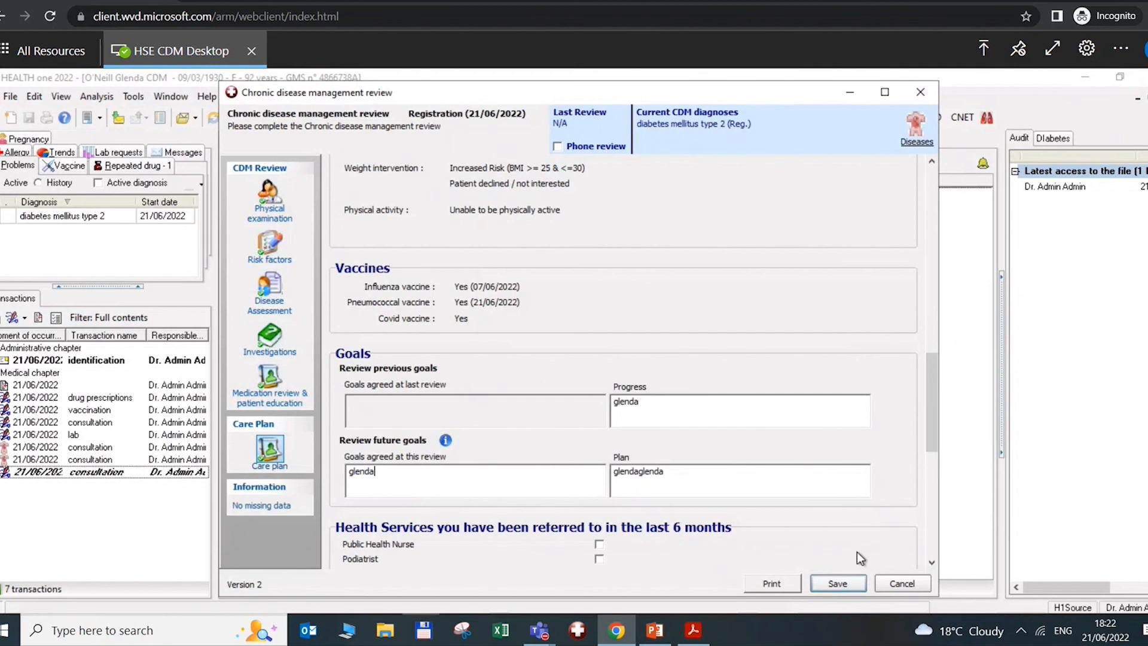
Save the CDM review, then reopen it from the consultation and save it again
left_click(838, 583)
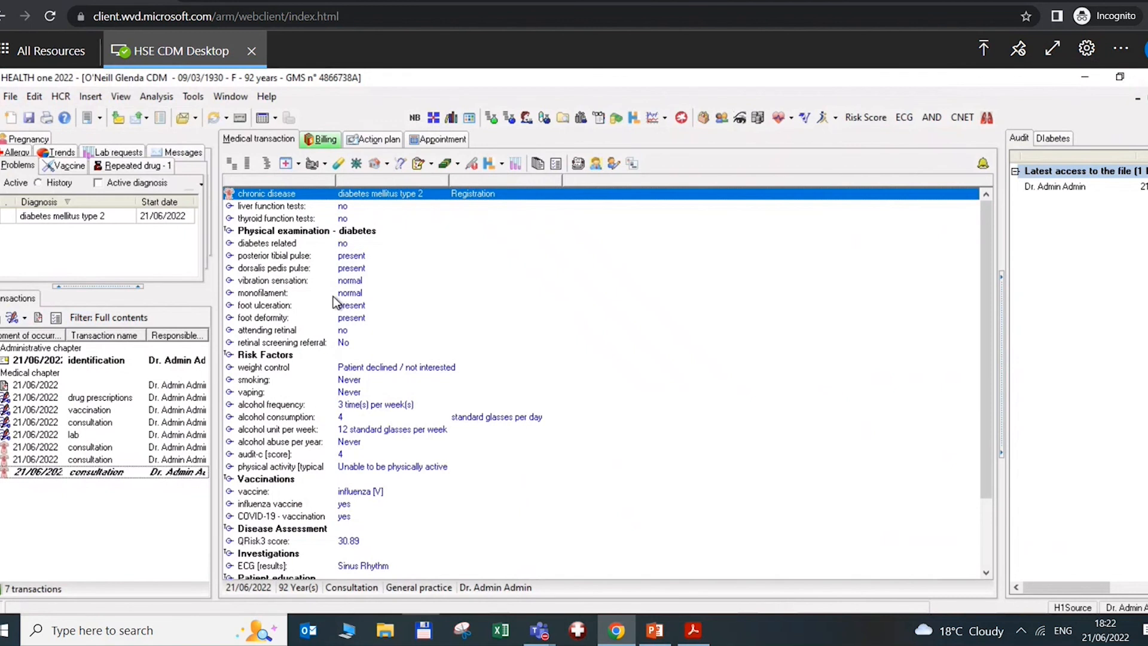
double_click(322, 279)
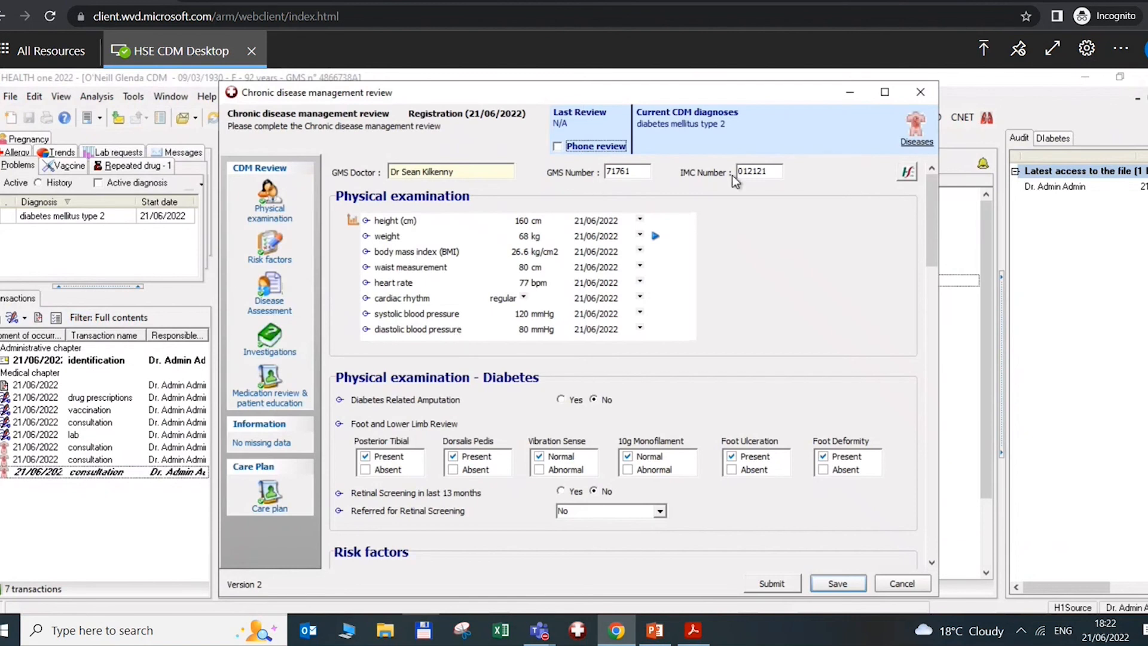
left_click(839, 585)
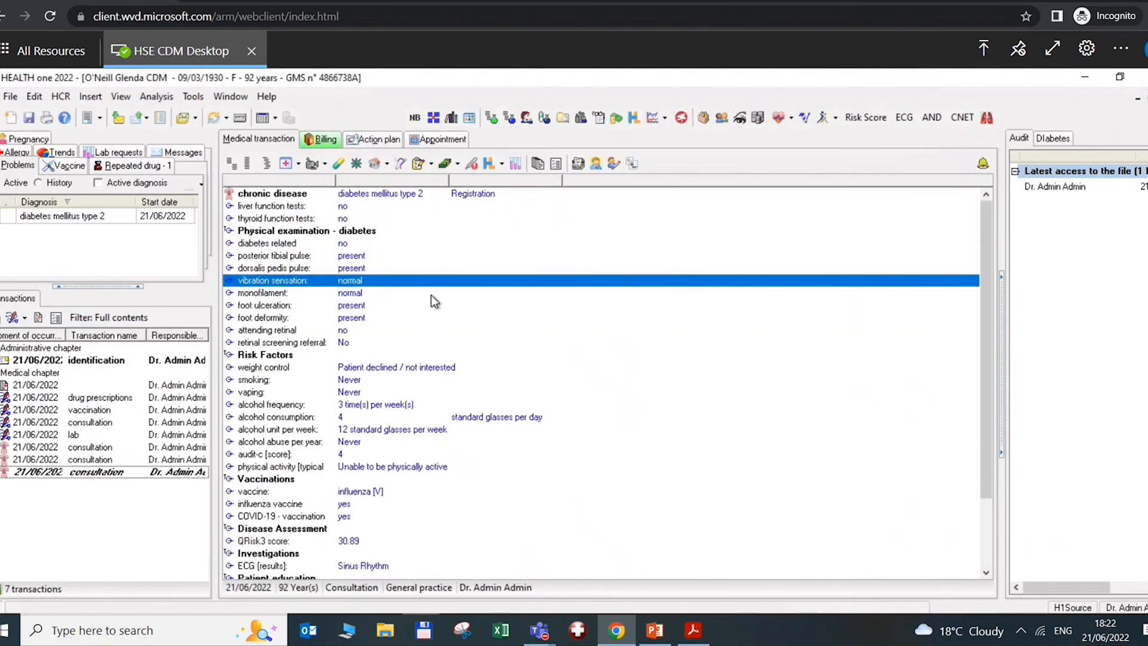
left_click(145, 97)
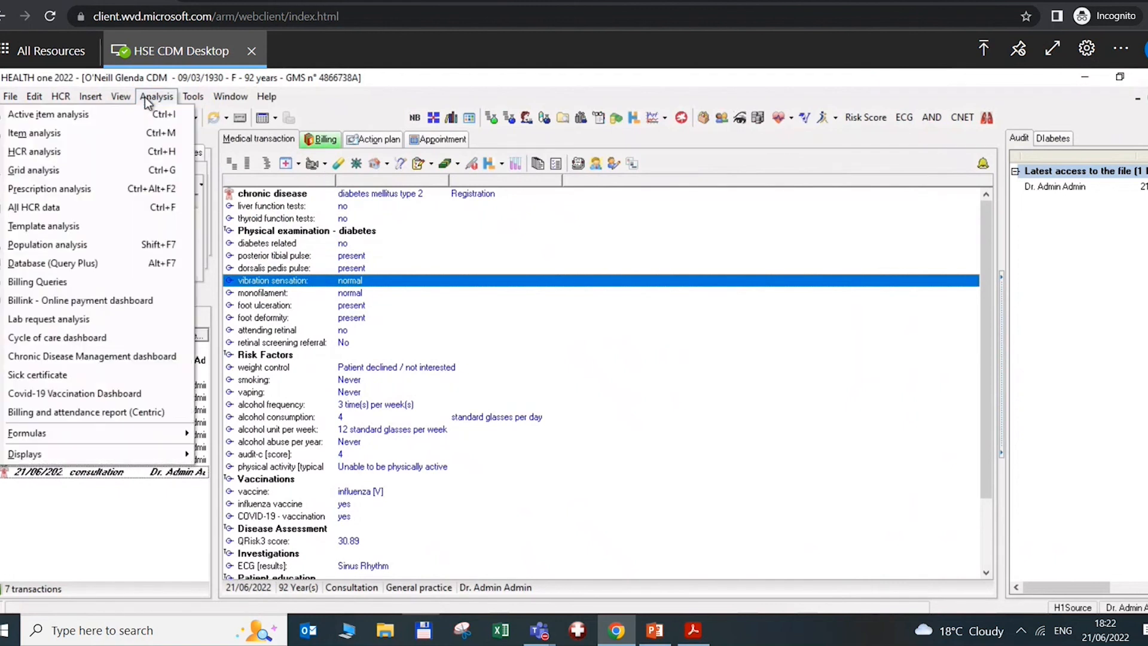
Open the Chronic Disease Management dashboard and remove the date period restriction
left_click(140, 356)
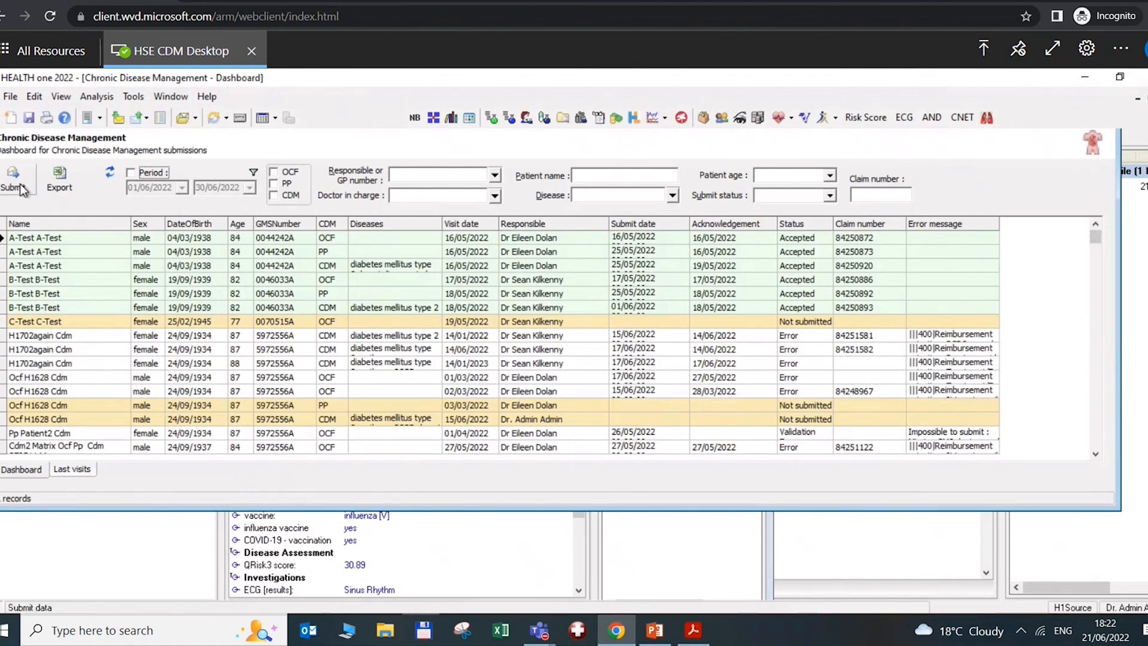
left_click(131, 173)
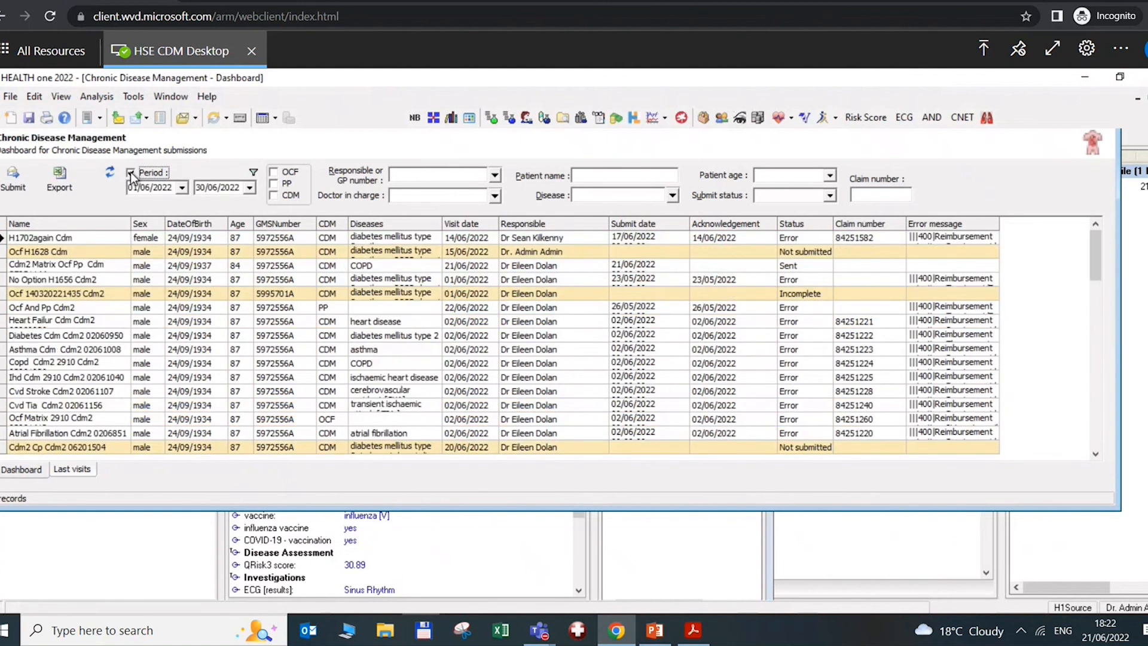
left_click(130, 172)
left_click(253, 173)
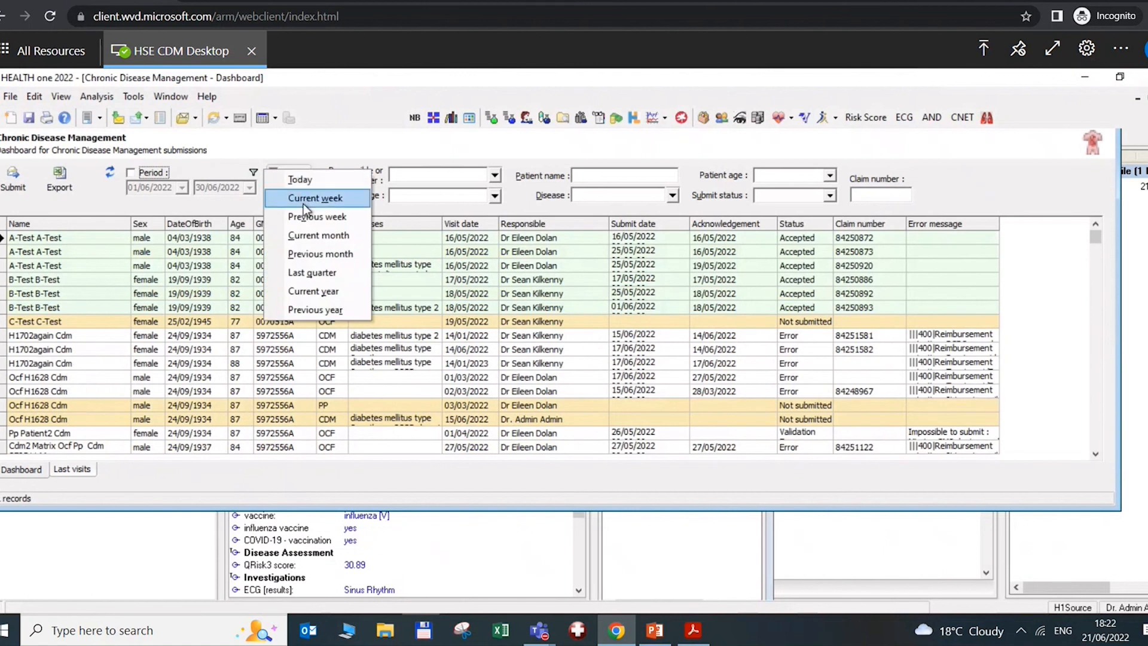
left_click(233, 198)
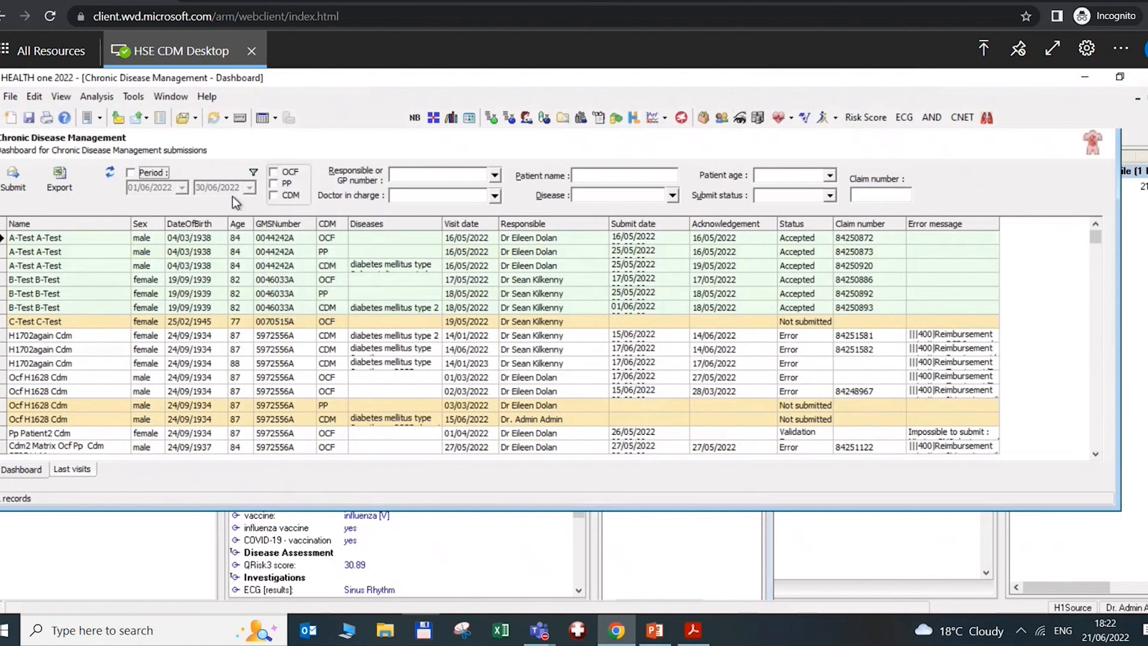
Try the OCF, PP and CDM type filters, leaving no type or submit status filter
left_click(274, 173)
left_click(274, 184)
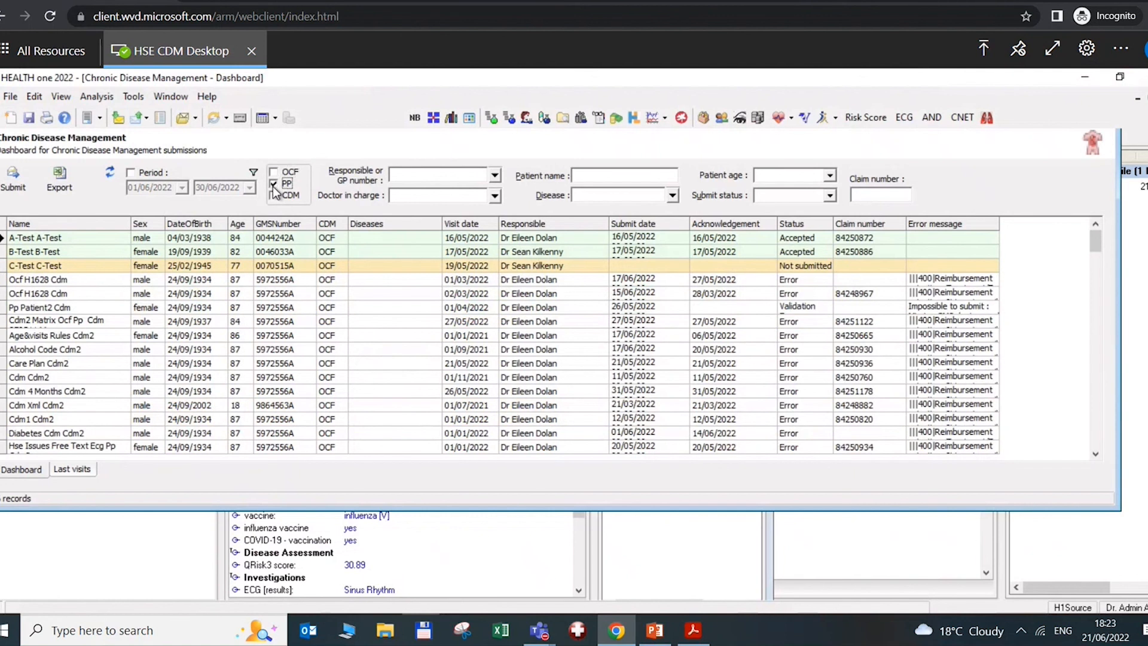
left_click(273, 196)
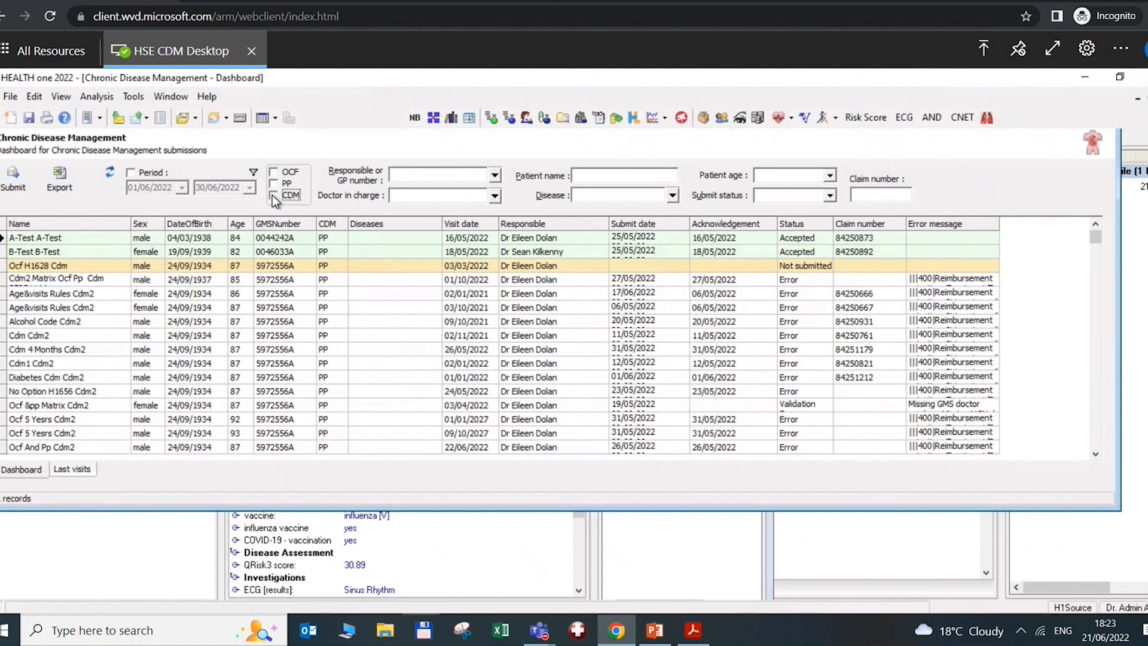
left_click(272, 195)
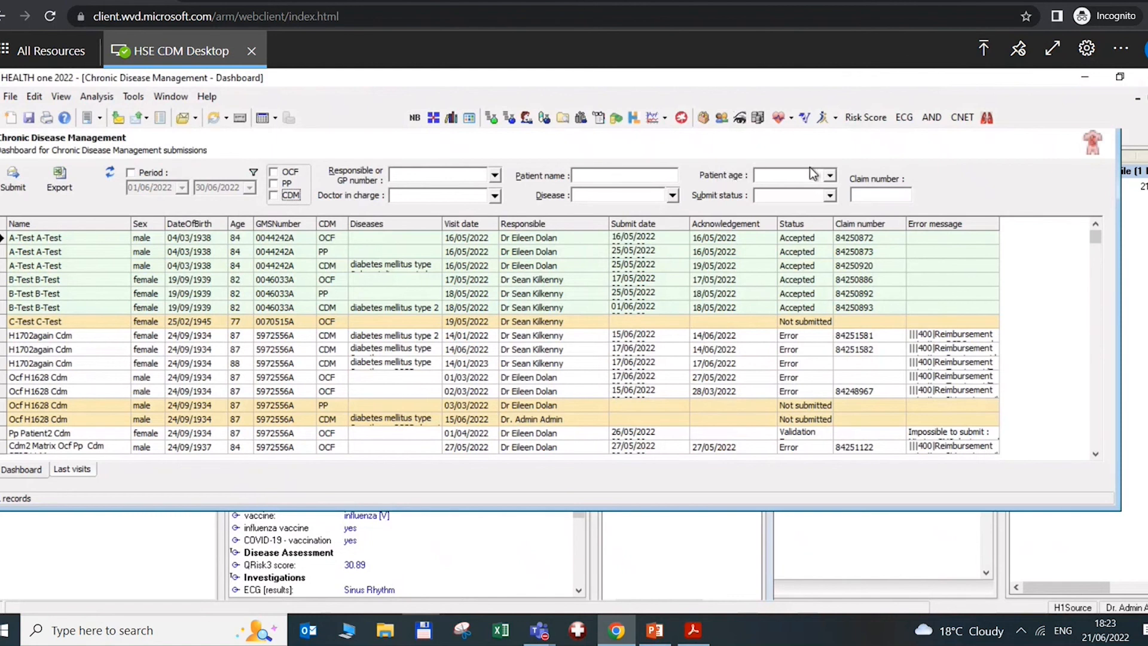
left_click(831, 195)
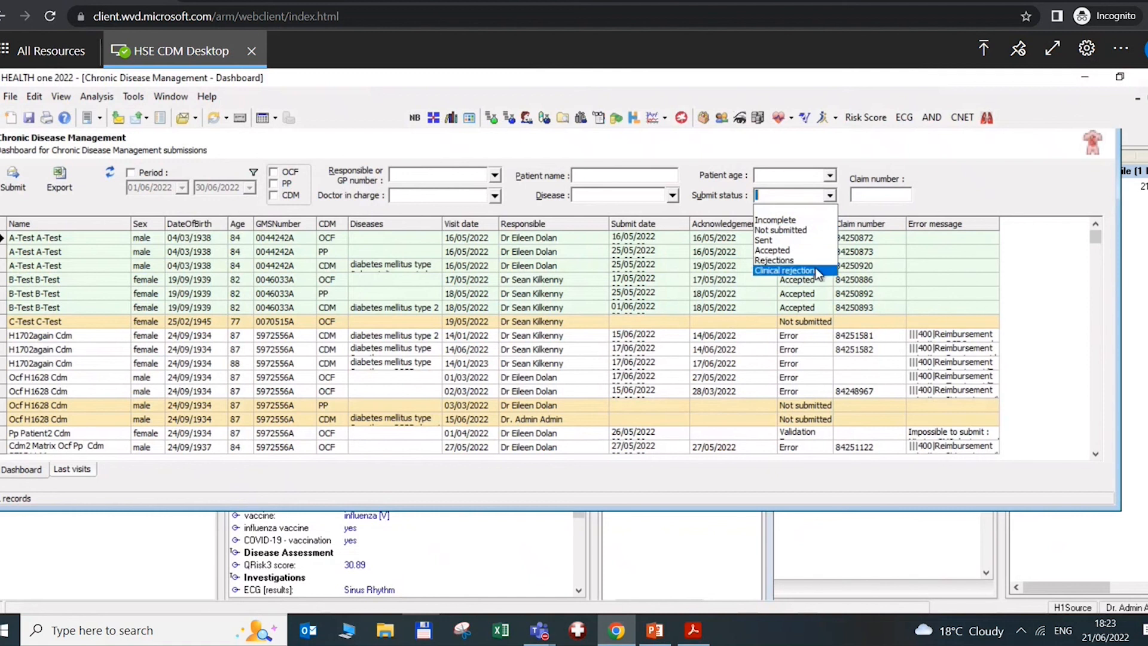
left_click(698, 162)
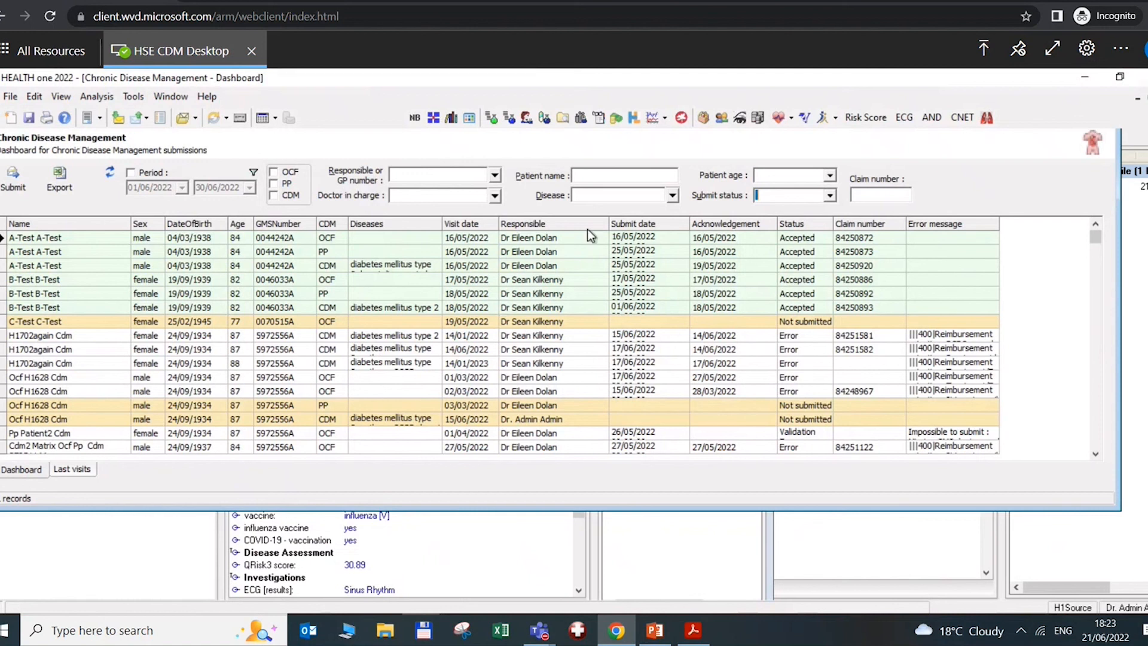
Check the test patient's GMS number online, confirming it valid until 28/02/2026
left_click(534, 254)
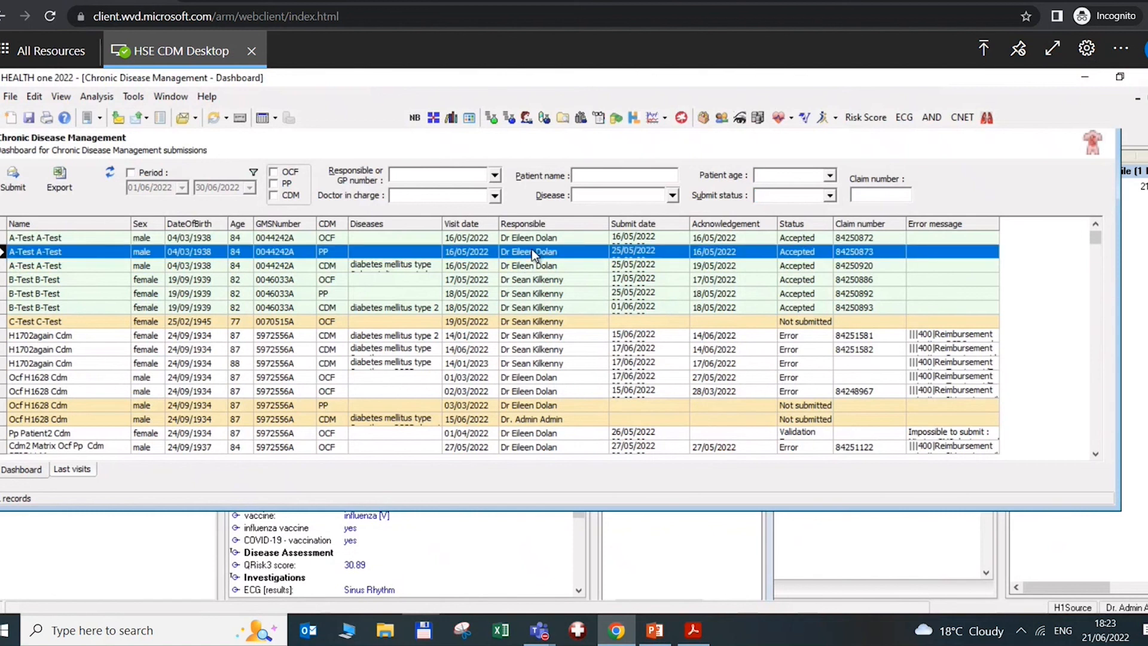
right_click(533, 253)
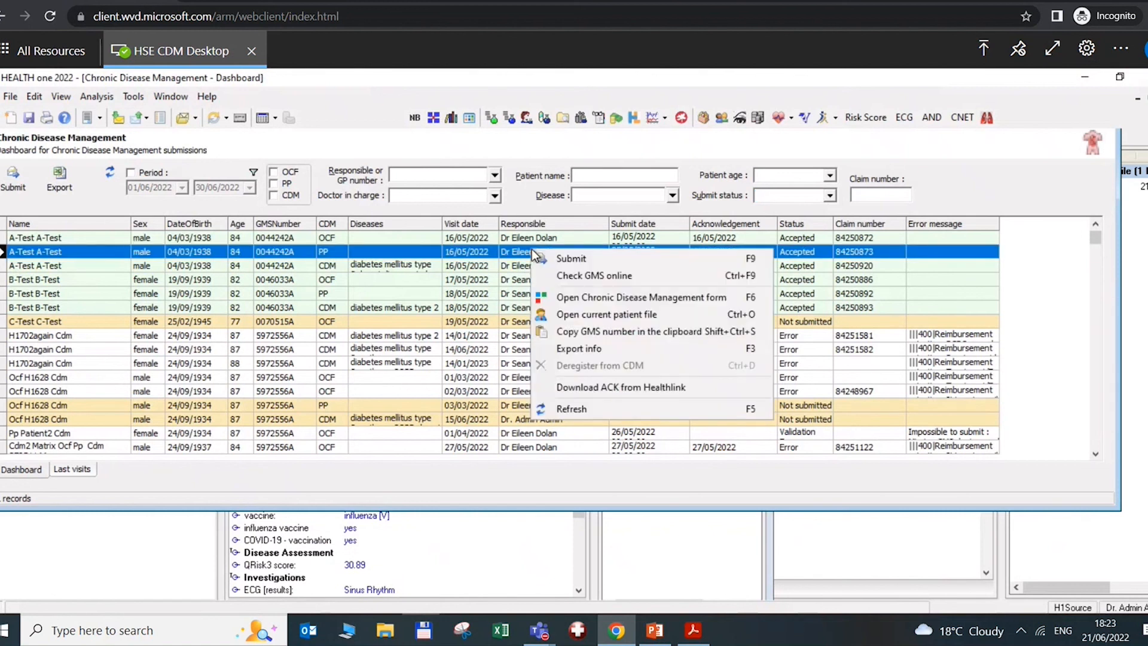
left_click(563, 275)
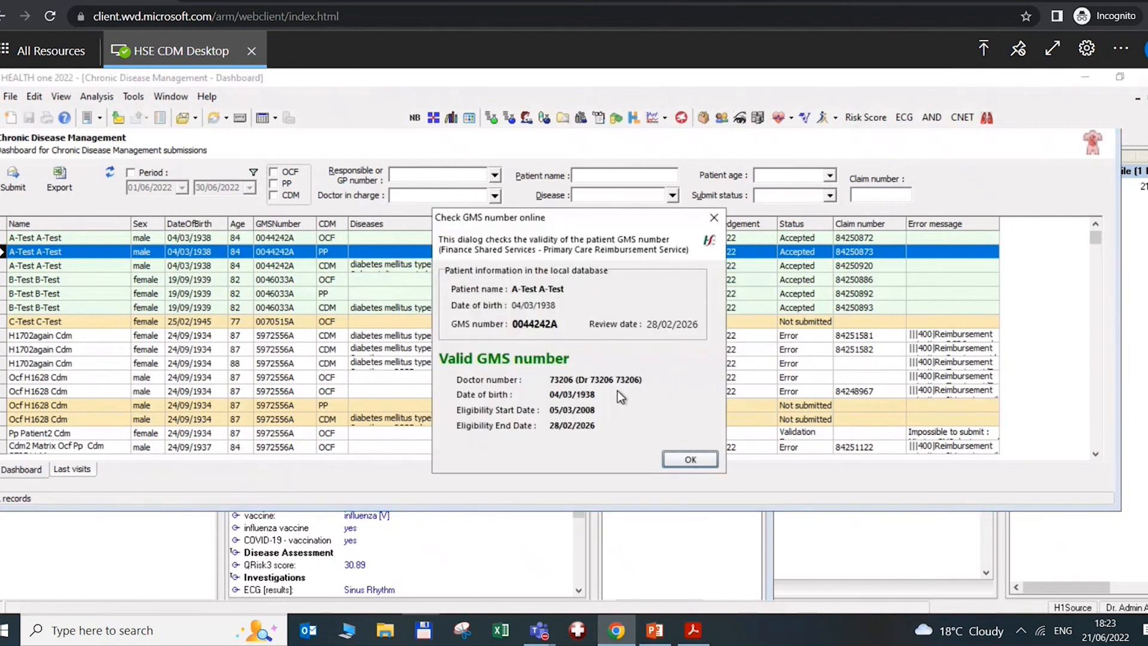
left_click(687, 461)
left_click(543, 269)
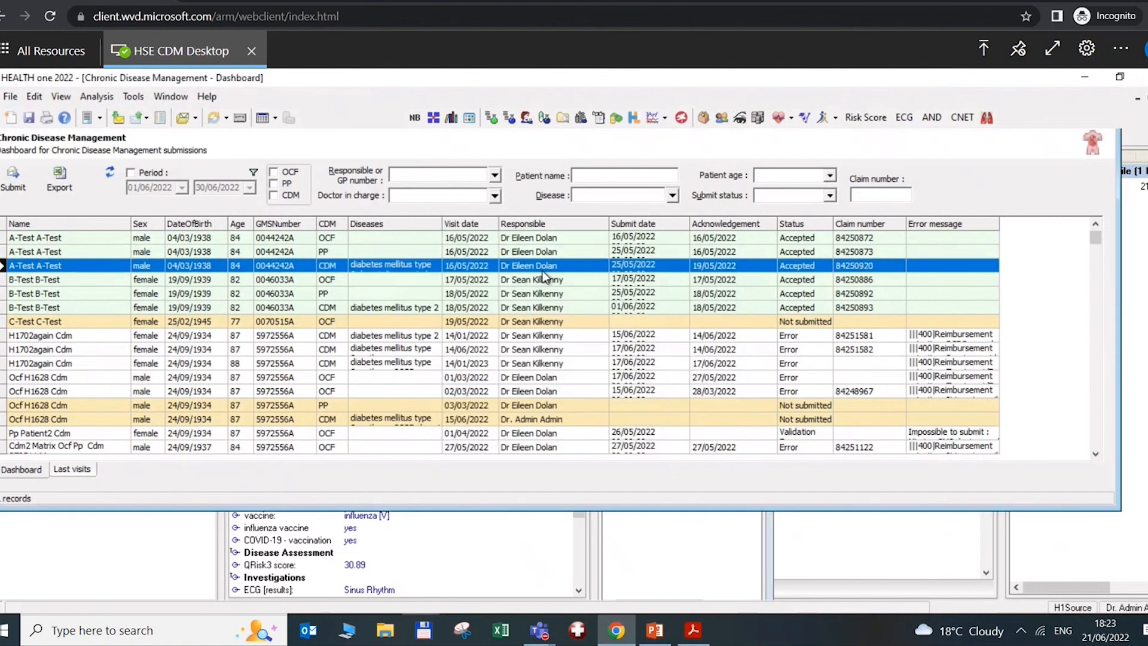
right_click(544, 275)
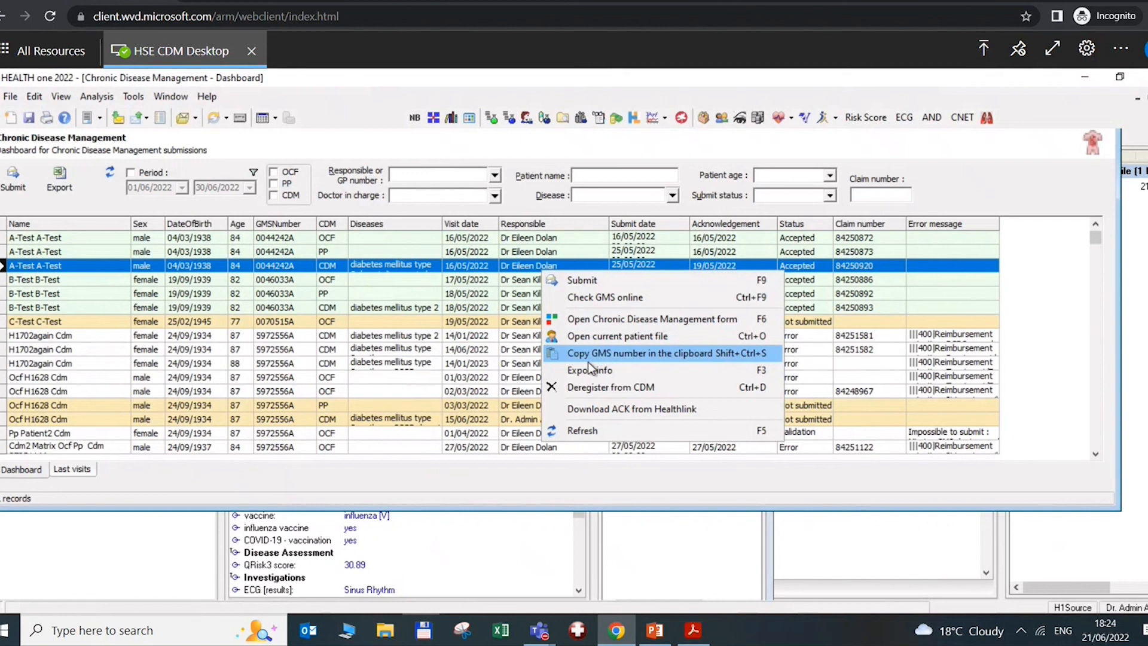
View the CDM submission's export info, download its Healthlink ACK as Accepted, and refresh the list
left_click(604, 368)
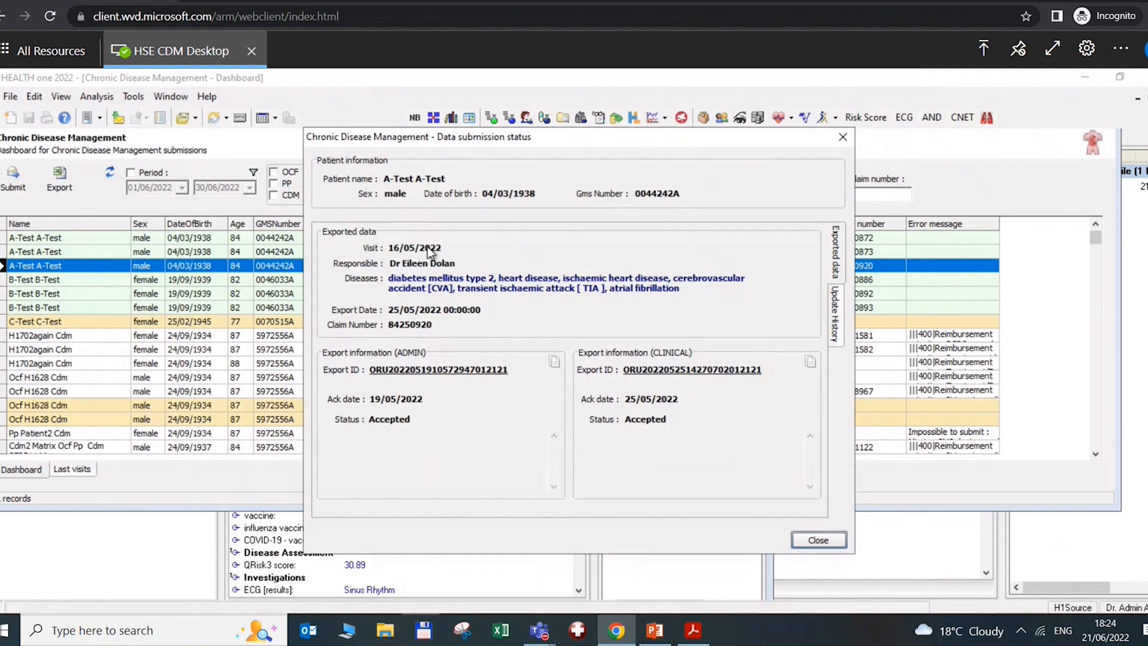
left_click(817, 541)
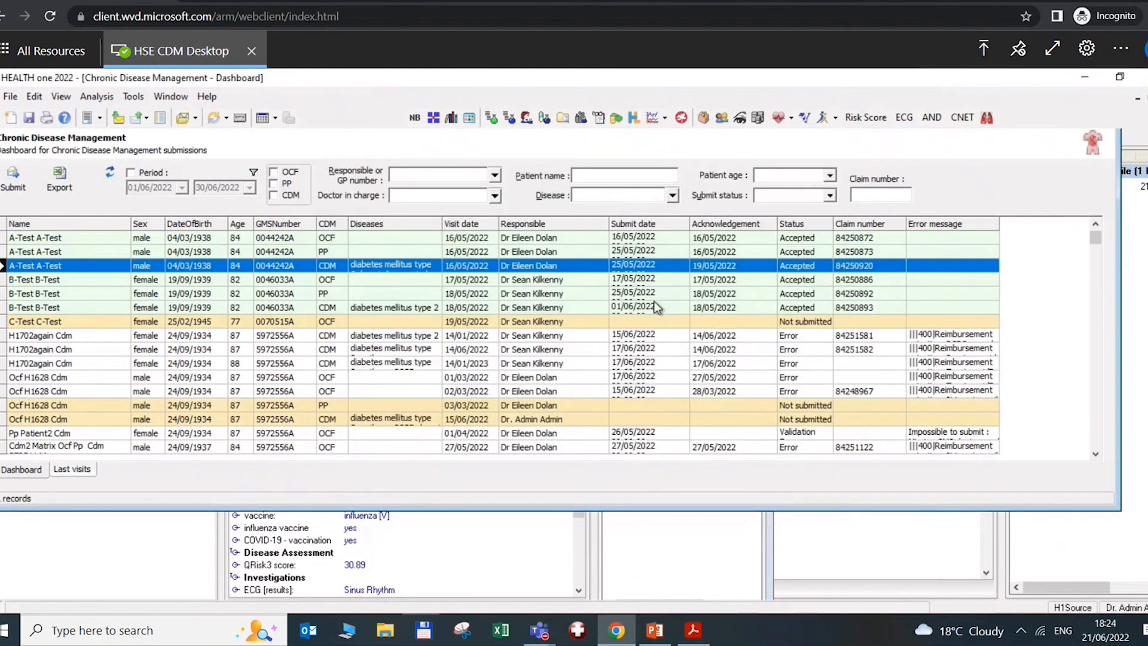
right_click(641, 265)
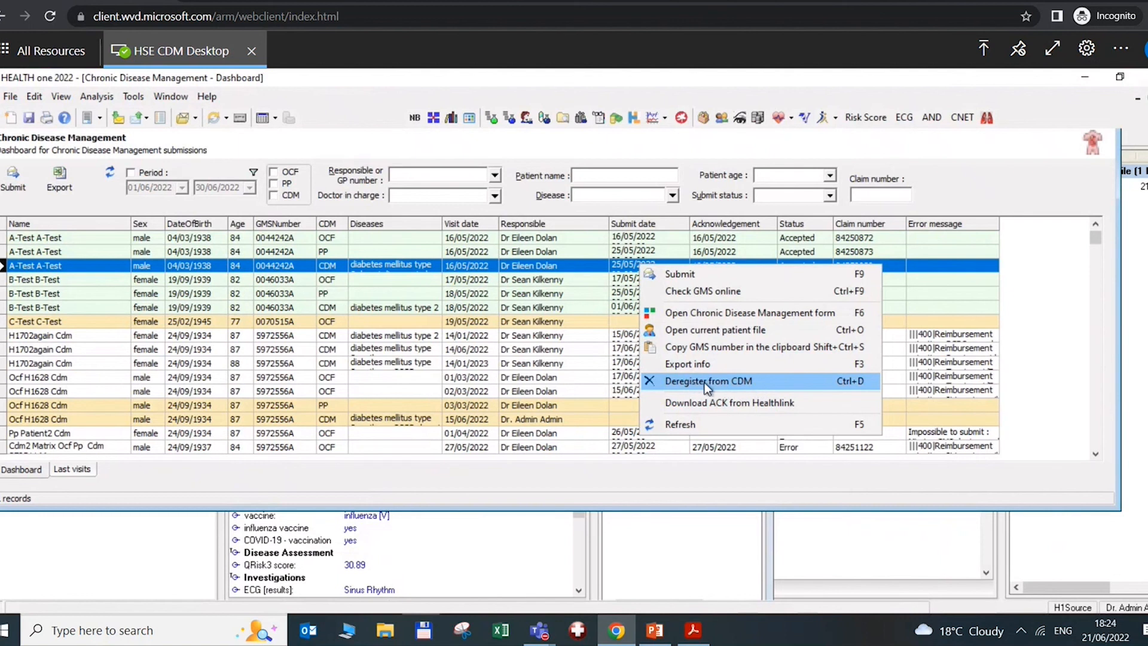
left_click(680, 402)
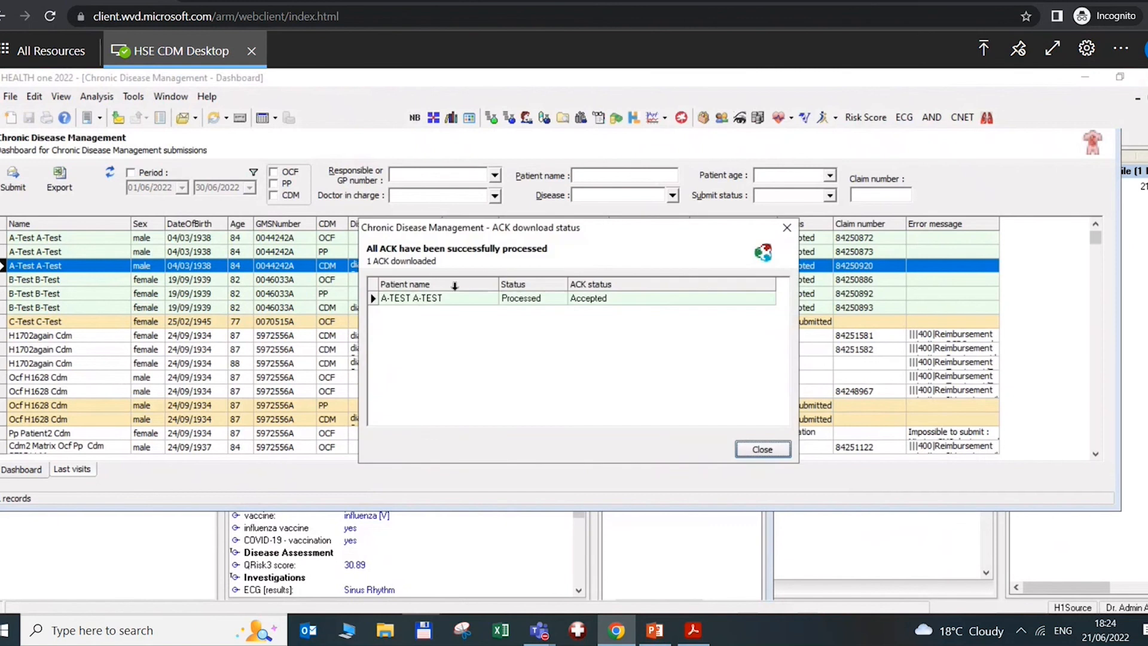
left_click(761, 449)
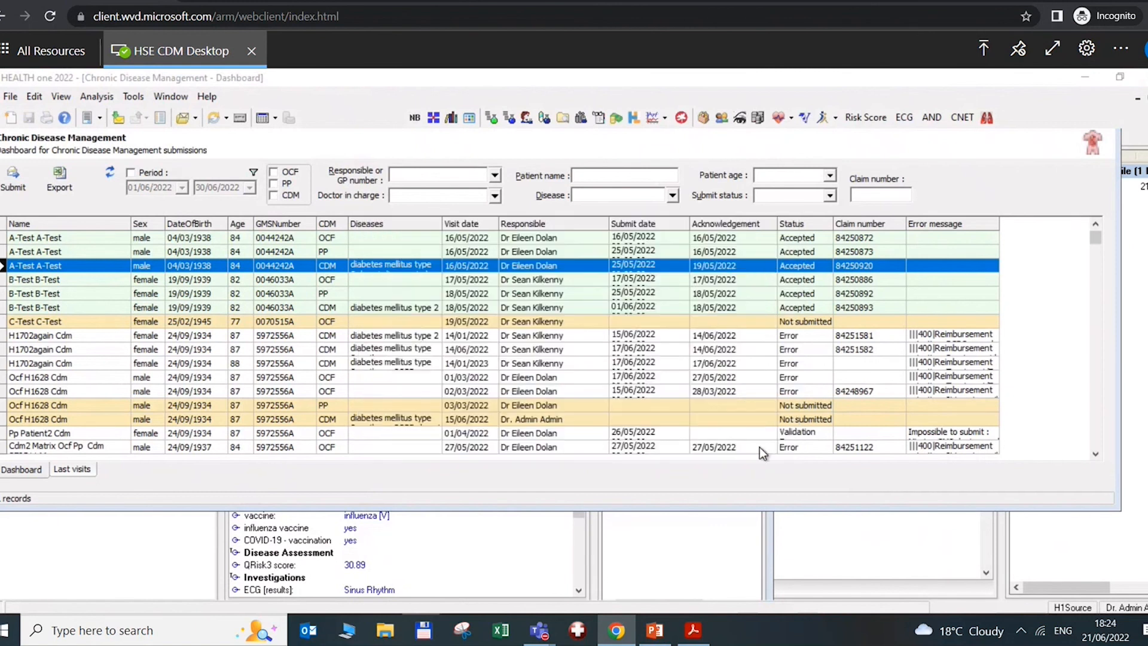
right_click(644, 266)
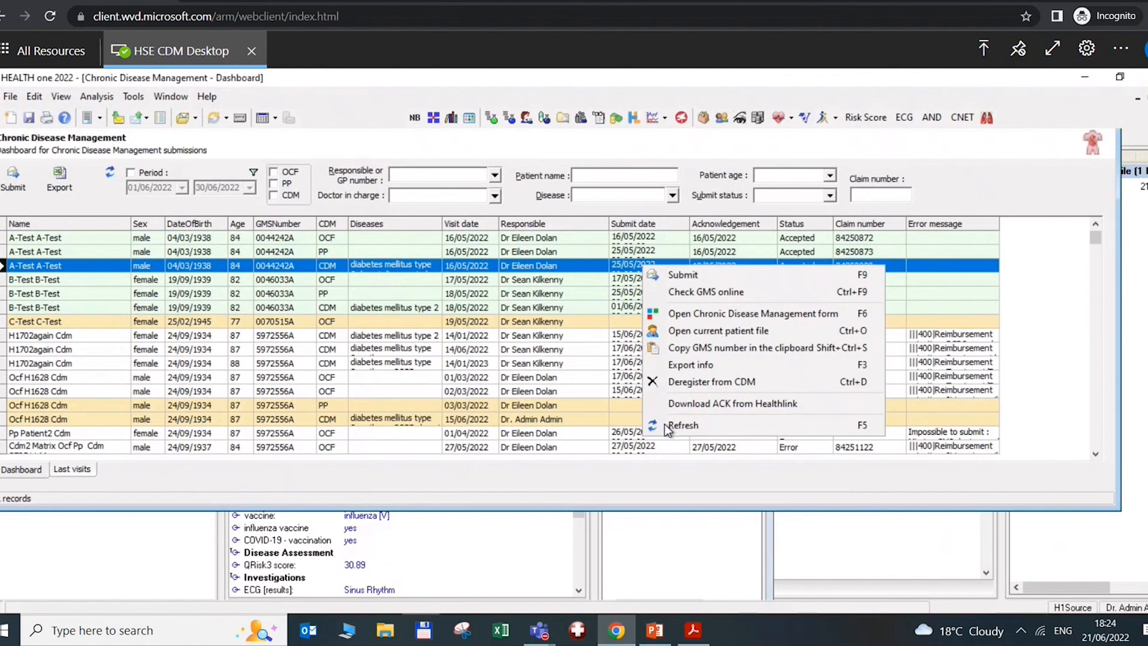
left_click(224, 489)
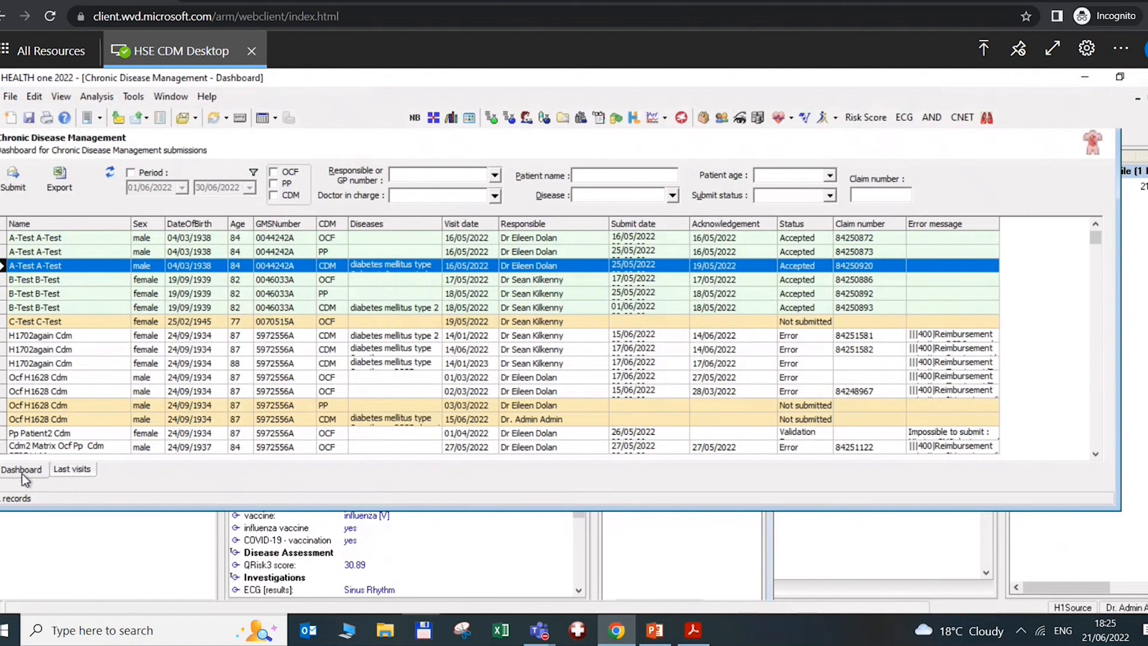
Show only overdue visits in the Last visits list, sorted by due date
left_click(78, 470)
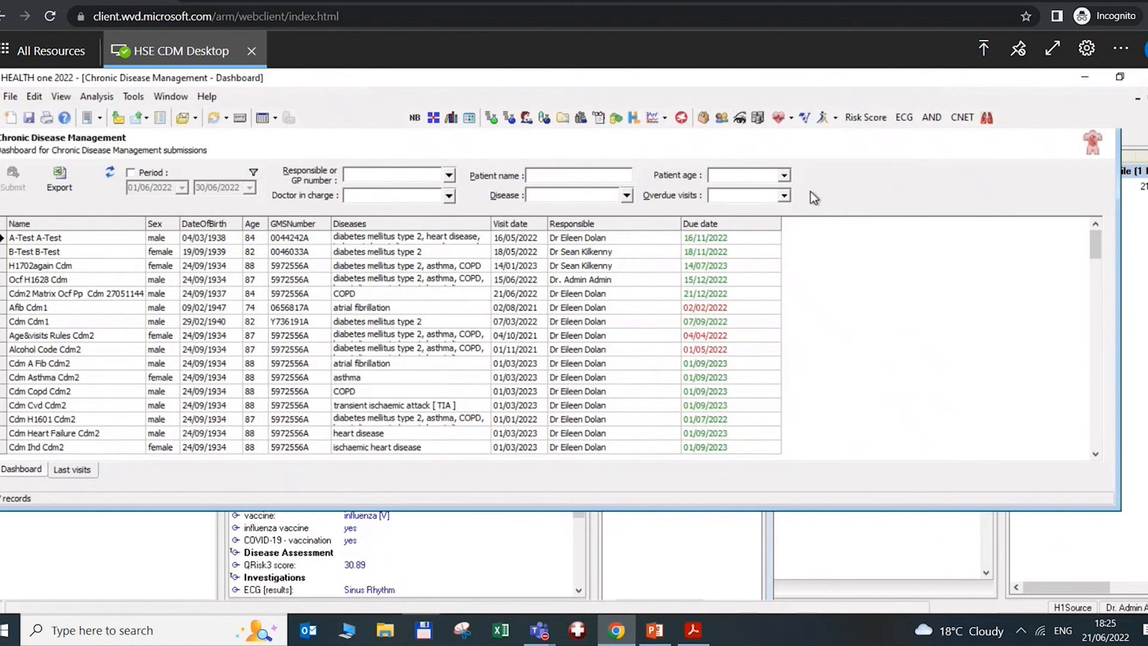
left_click(784, 196)
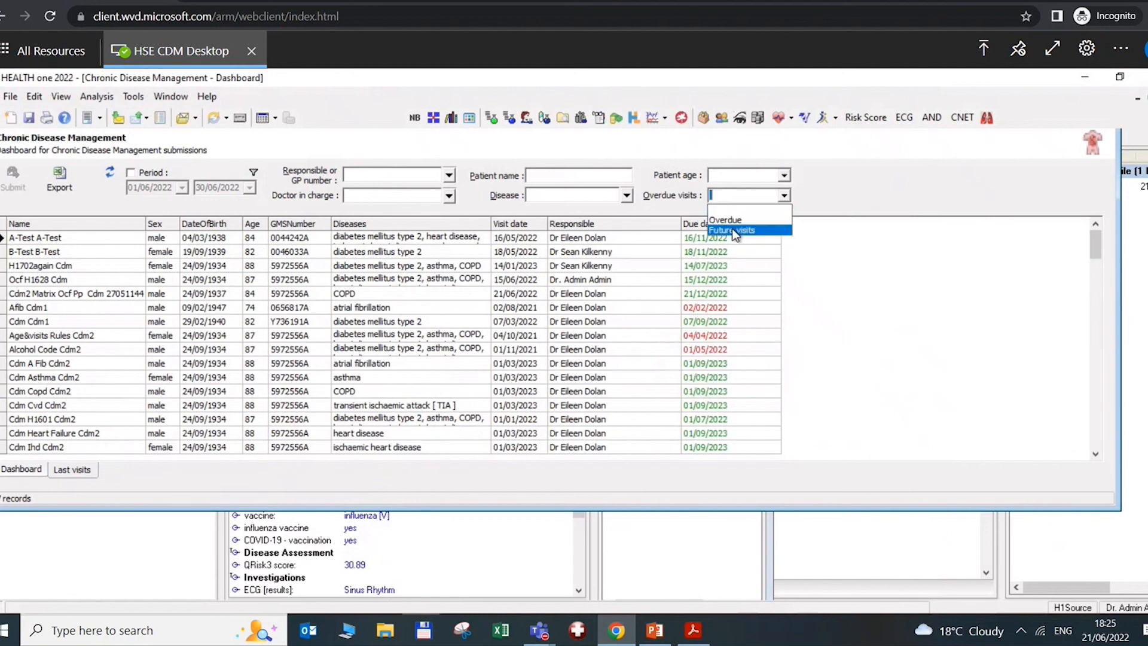
left_click(820, 209)
left_click(784, 196)
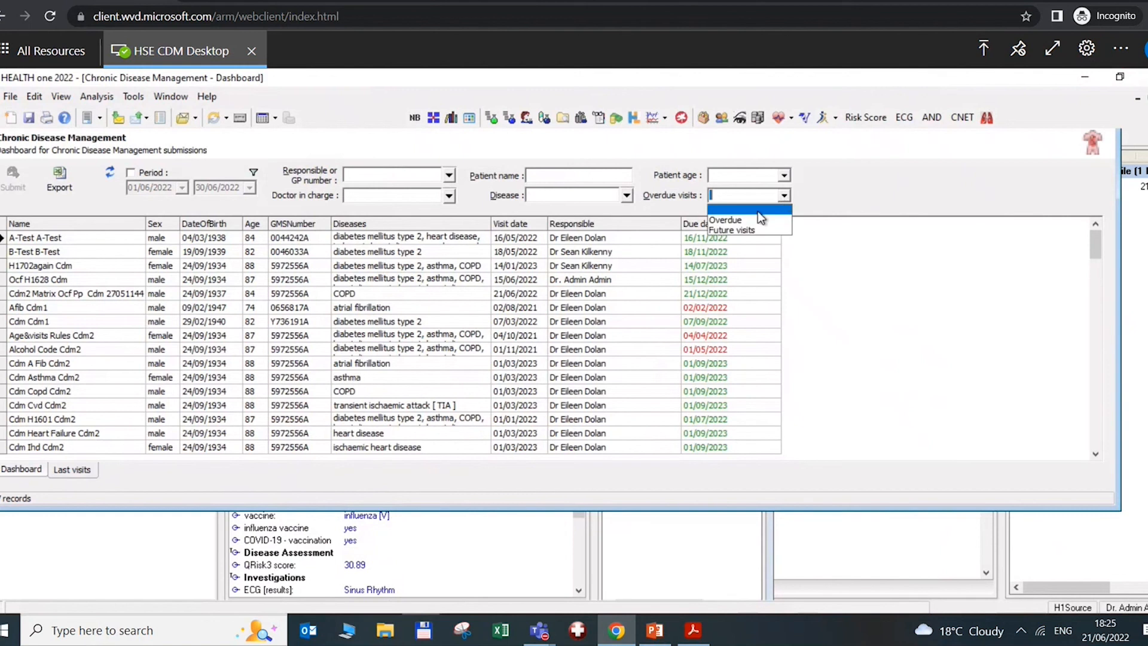
left_click(749, 219)
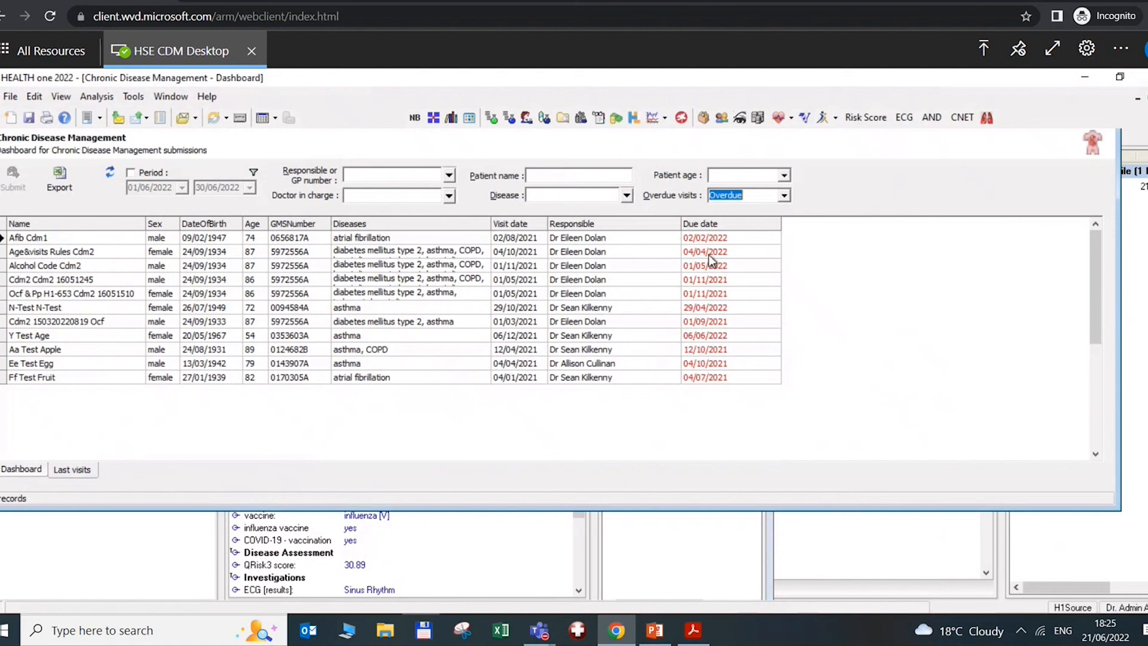
left_click(711, 224)
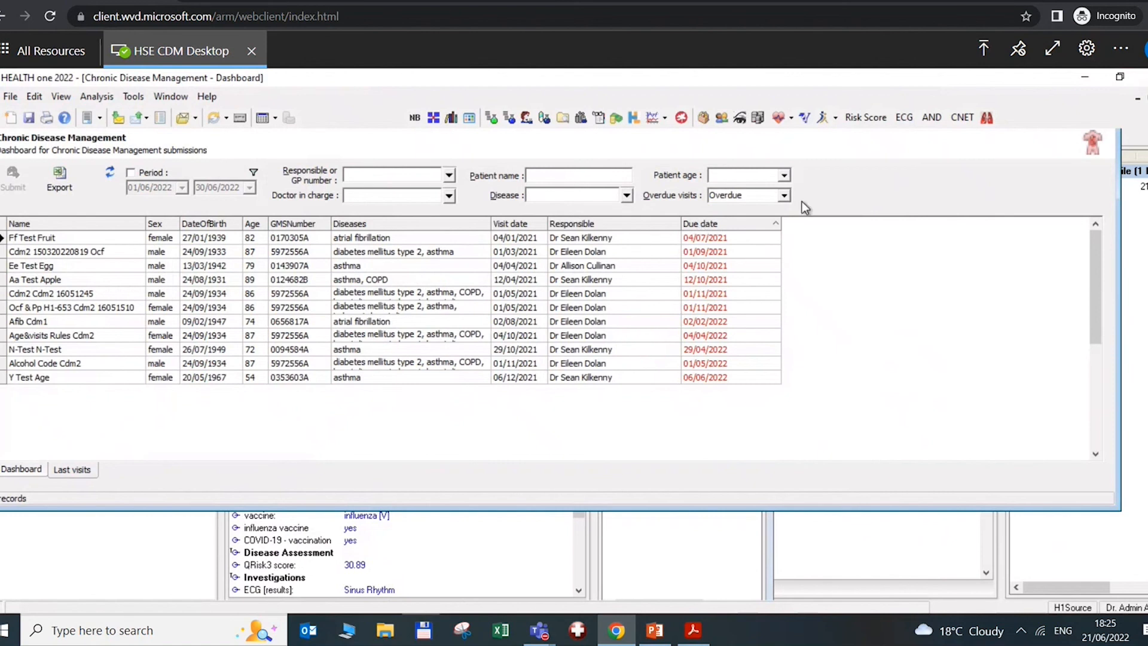
Switch to future visits sorted by due date, latest first
left_click(783, 195)
left_click(737, 230)
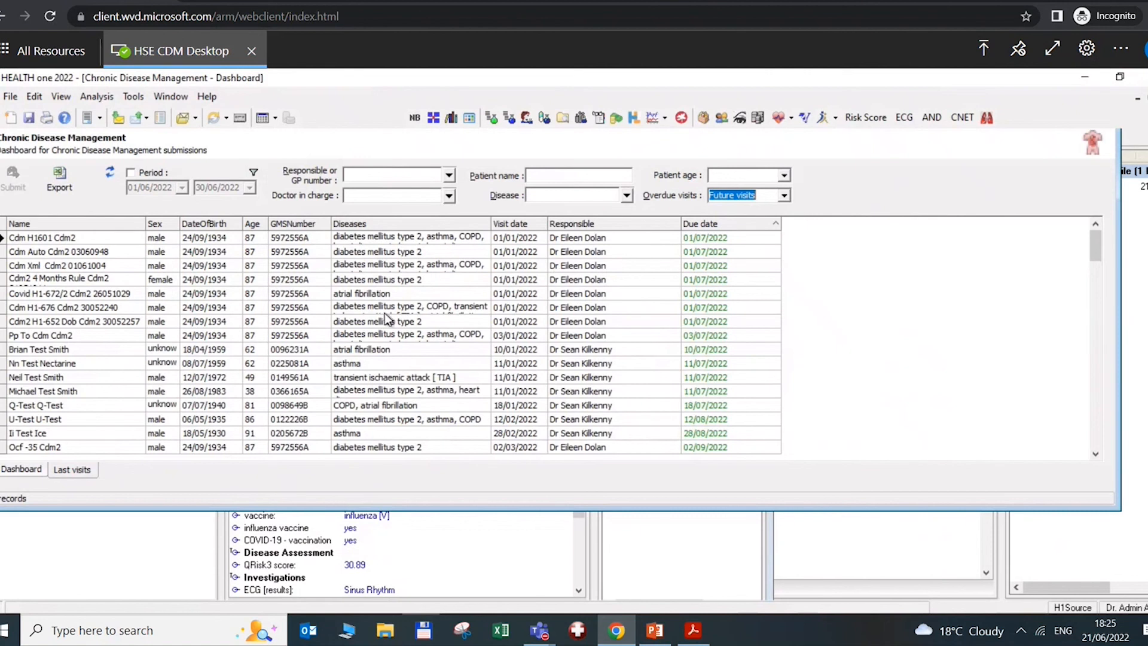
left_click(707, 227)
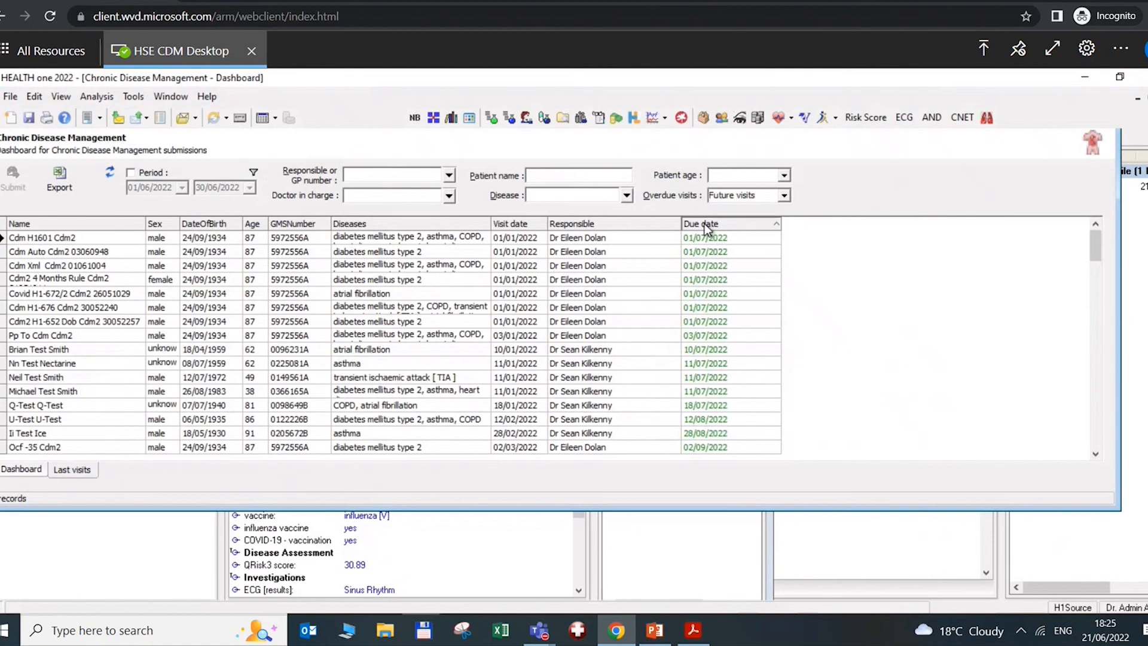